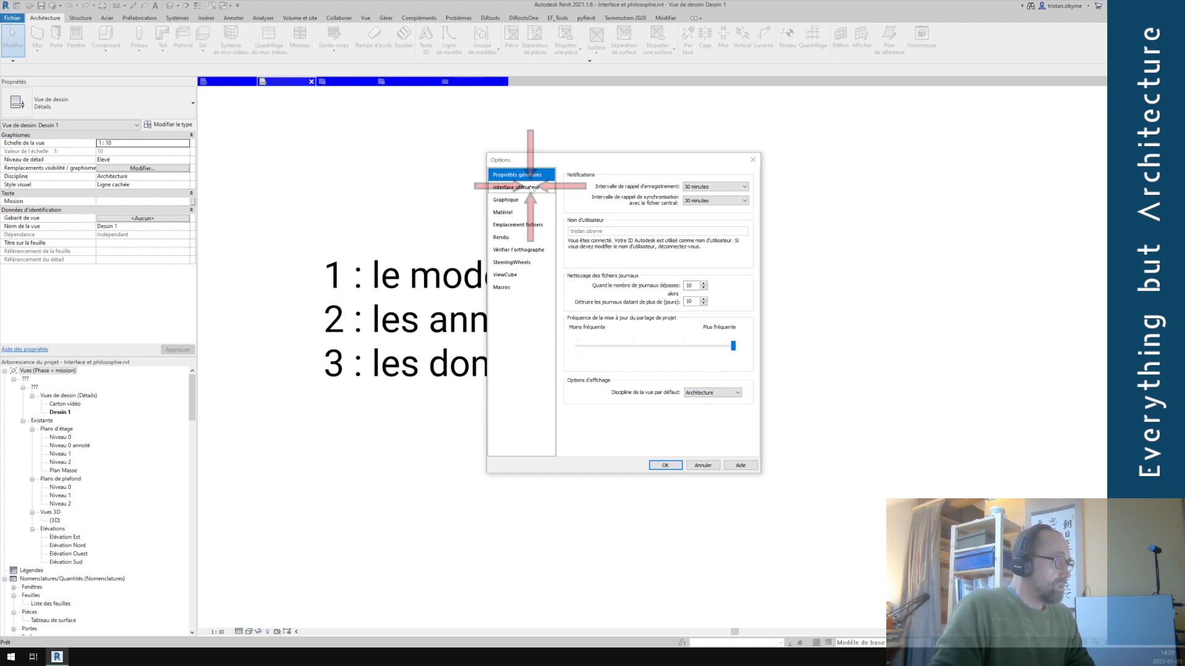
Review the program options for user interface, graphics, hardware and file locations, including the library locations list.
left_click(531, 186)
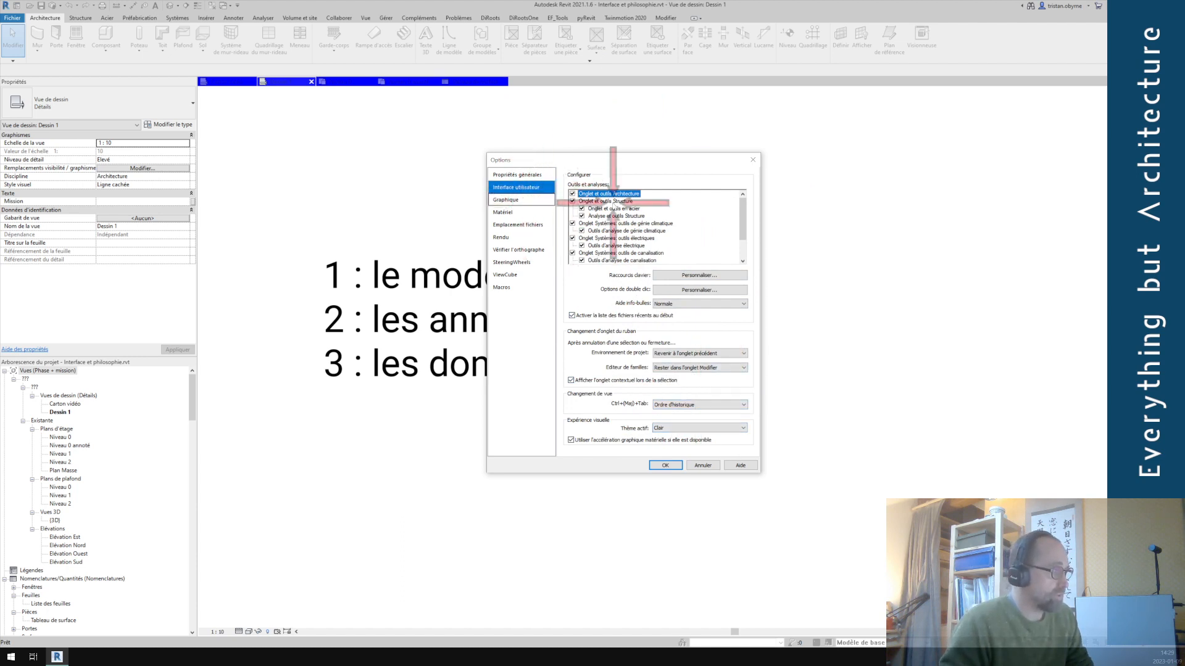
left_click(512, 201)
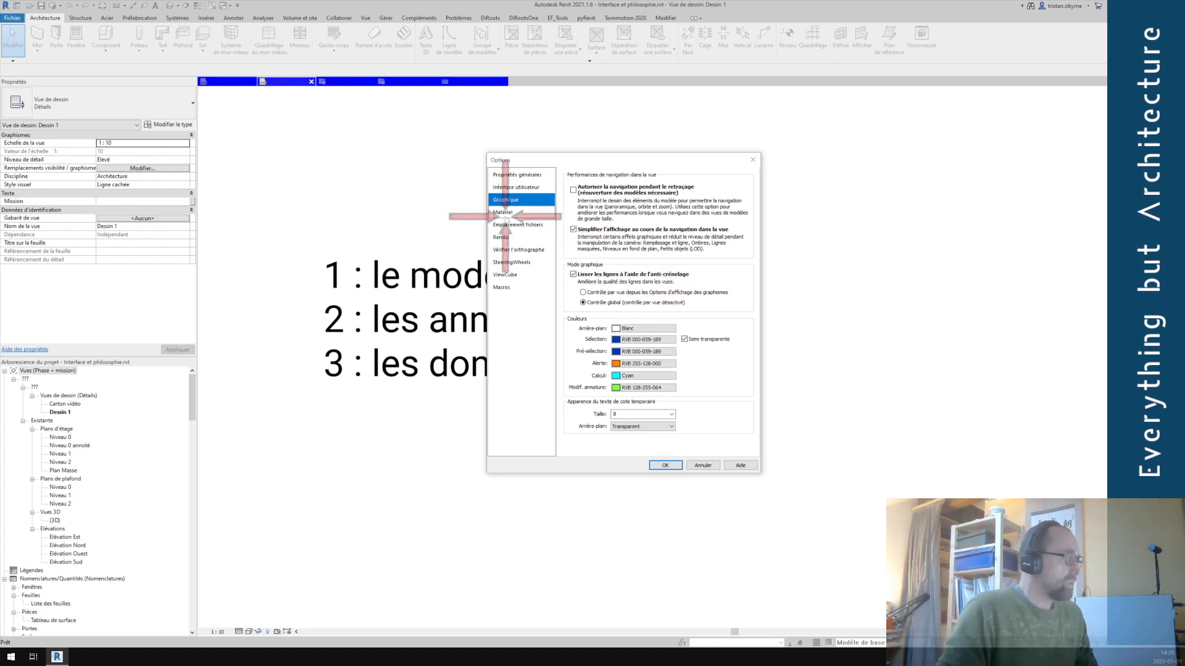
left_click(504, 213)
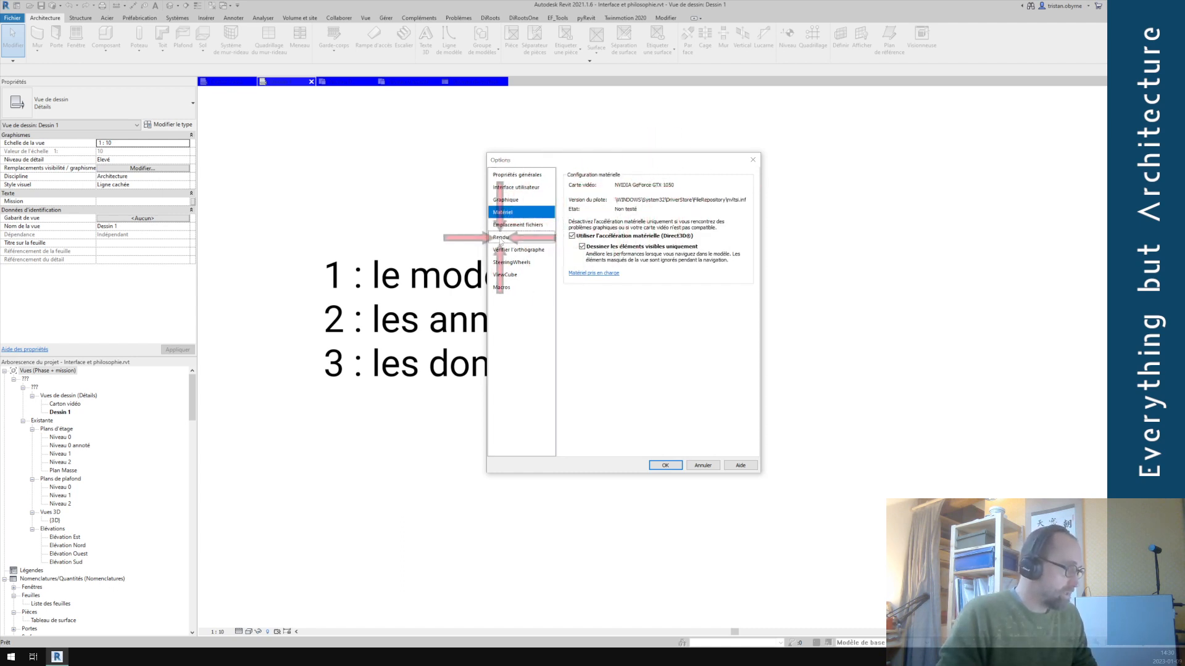
left_click(517, 227)
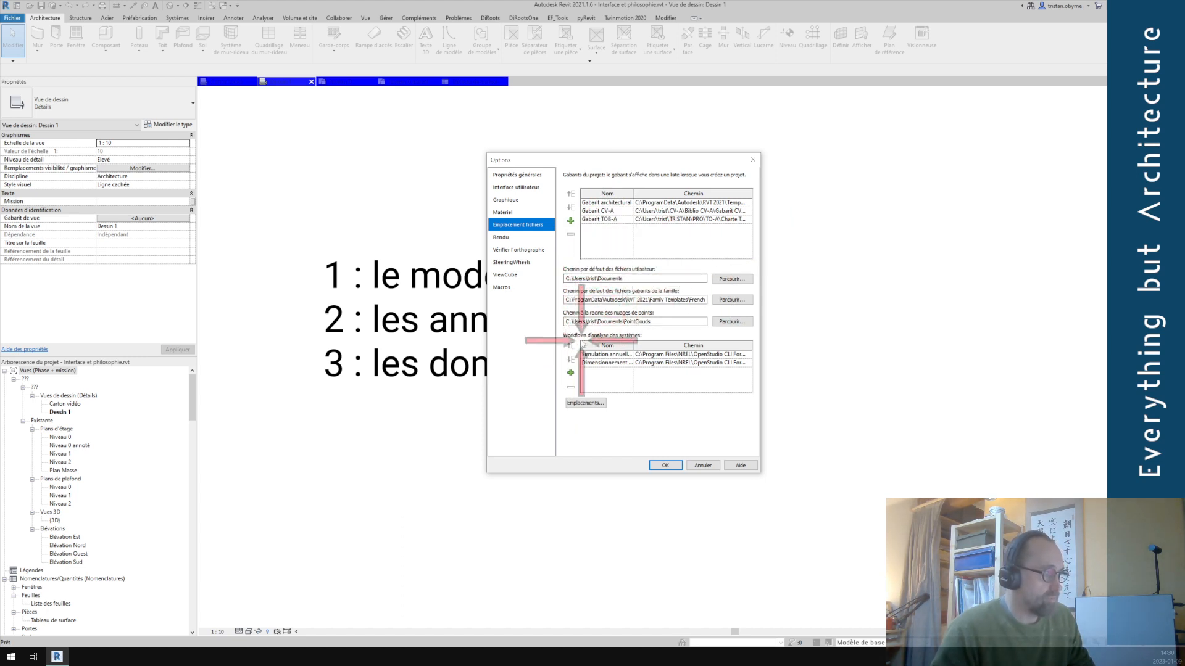
left_click(590, 404)
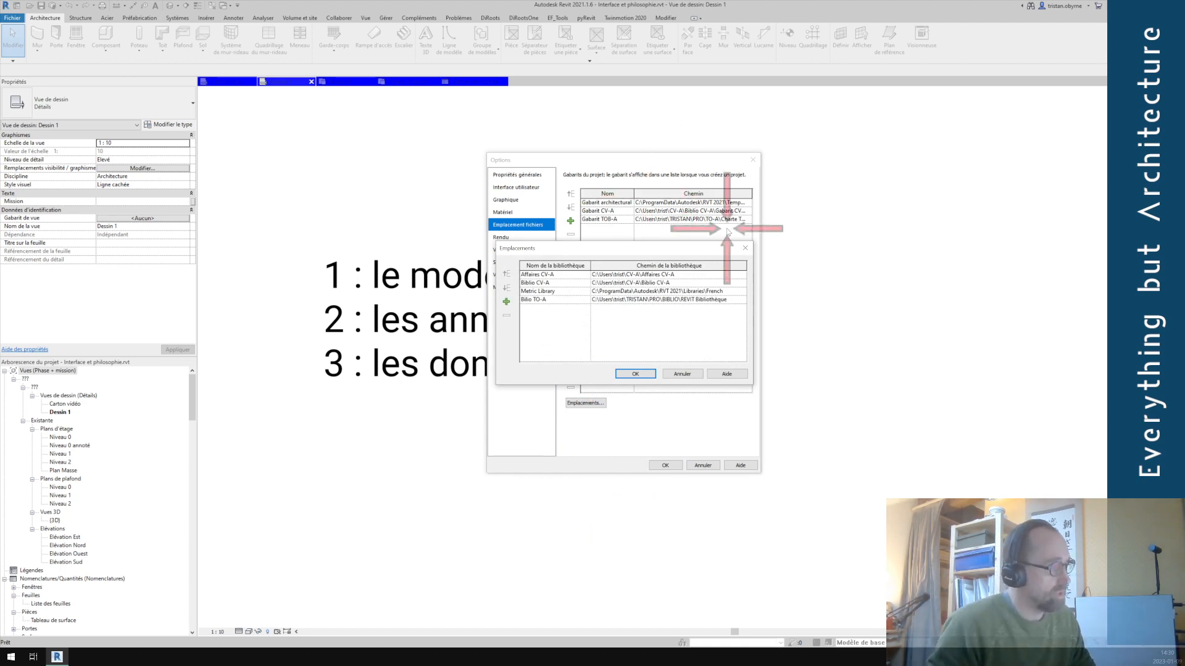
left_click(744, 248)
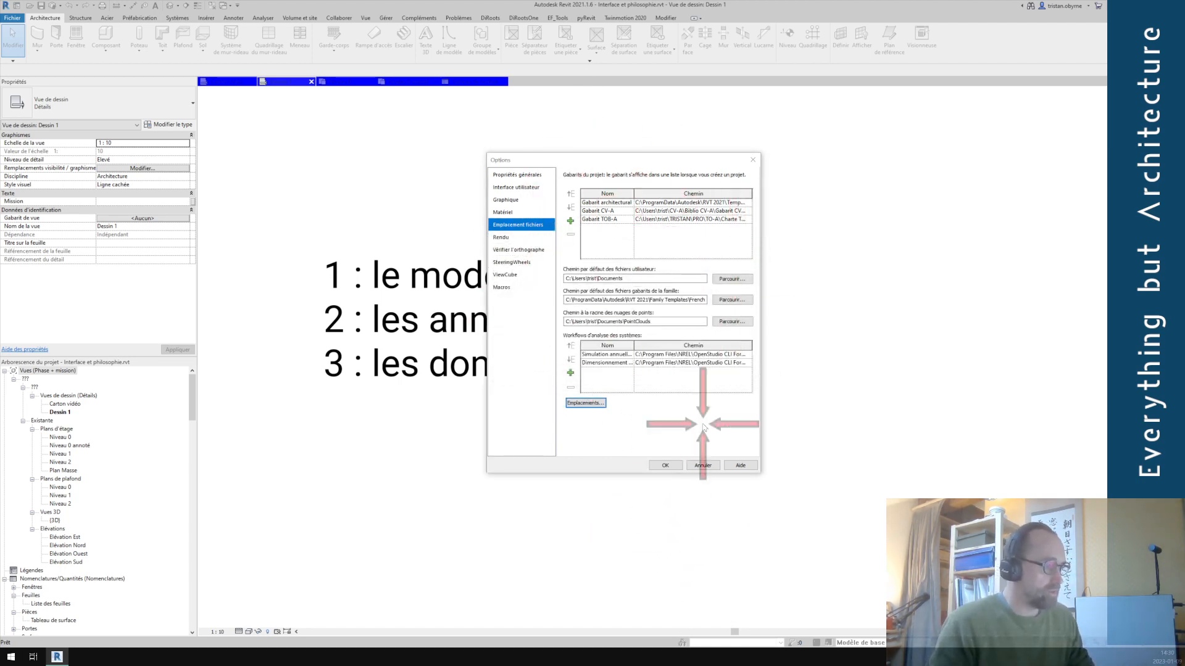
left_click(666, 464)
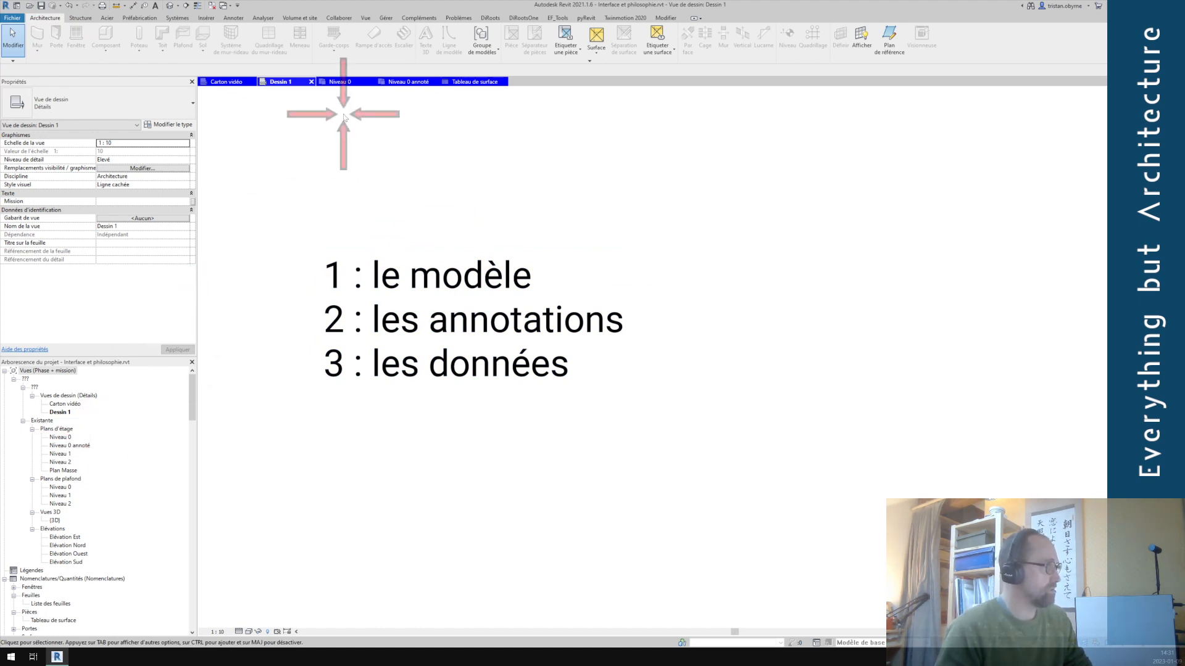
Open the Niveau 0 floor plan and inspect its walls, doors and windows.
left_click(344, 82)
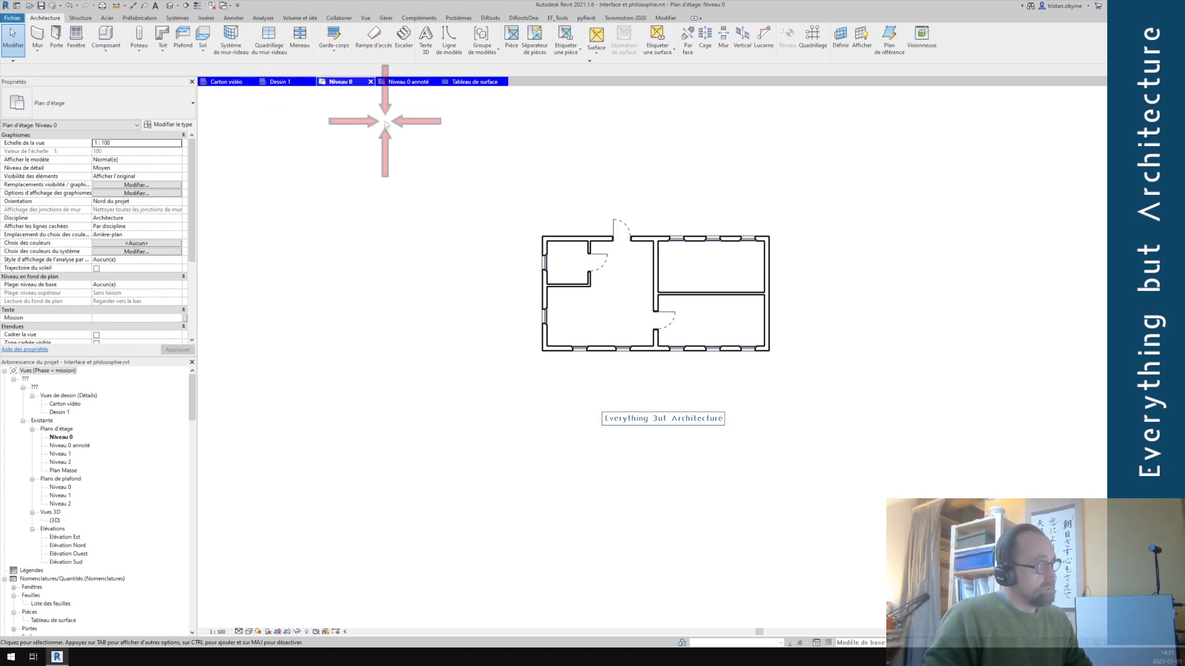
scroll(621, 238, "up", 2)
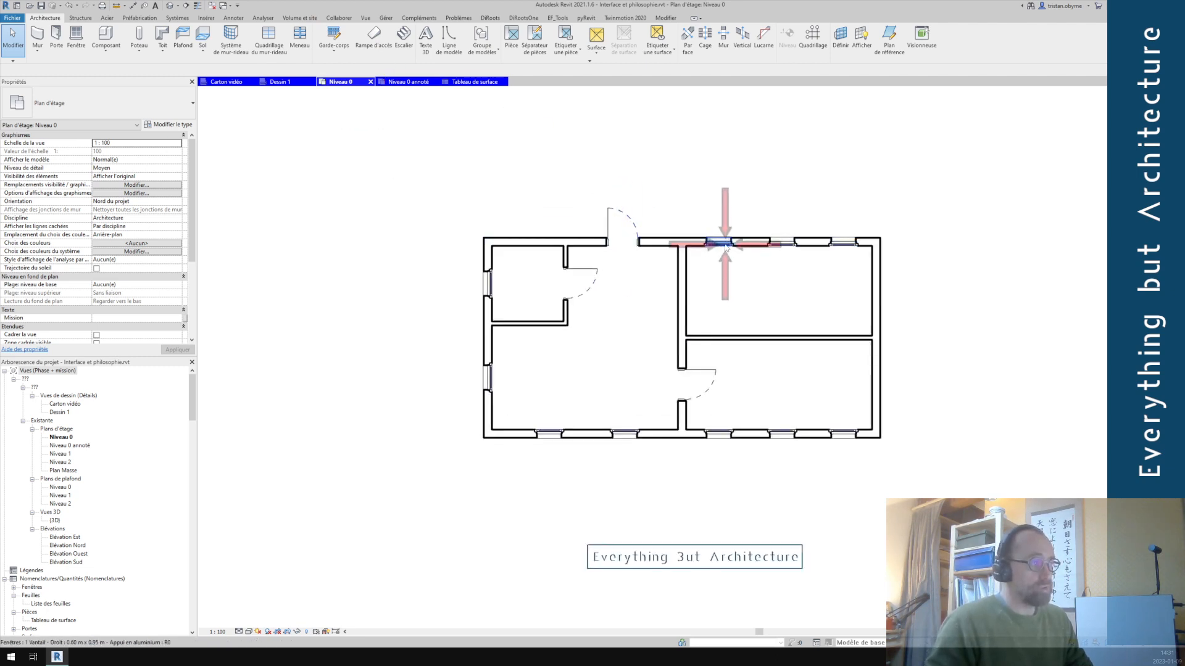
scroll(741, 241, "up", 2)
middle_click_drag(735, 295, 721, 263)
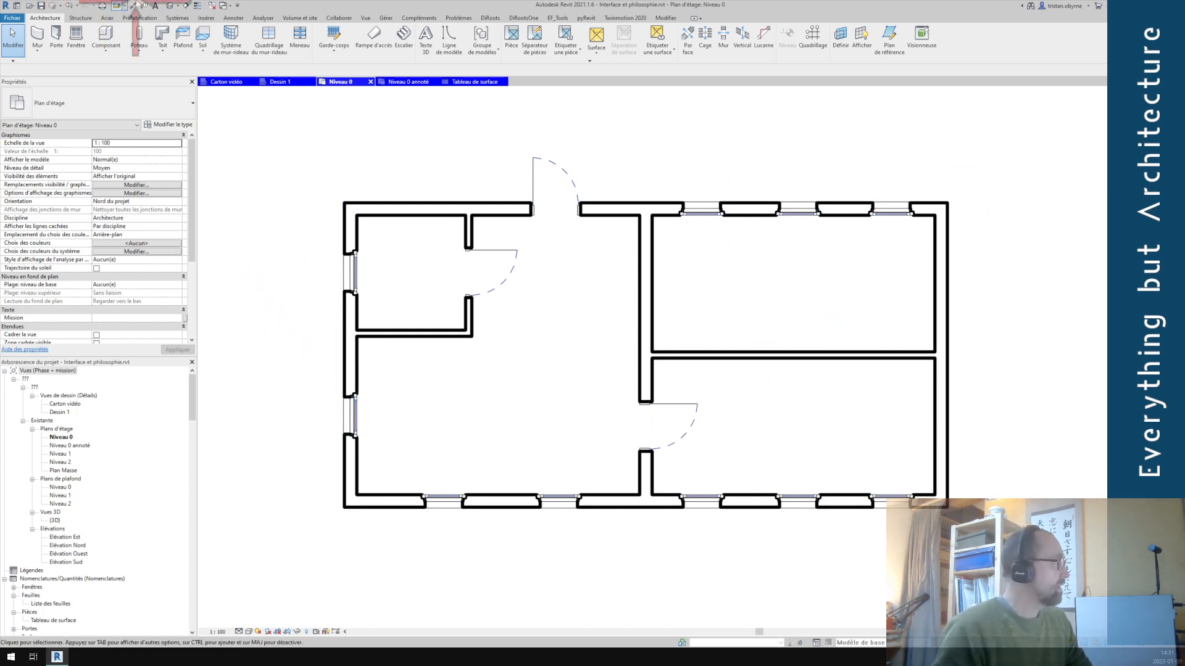
Open the default 3D view of the building and set its visual style to uniform, unshaded surface colours.
left_click(170, 6)
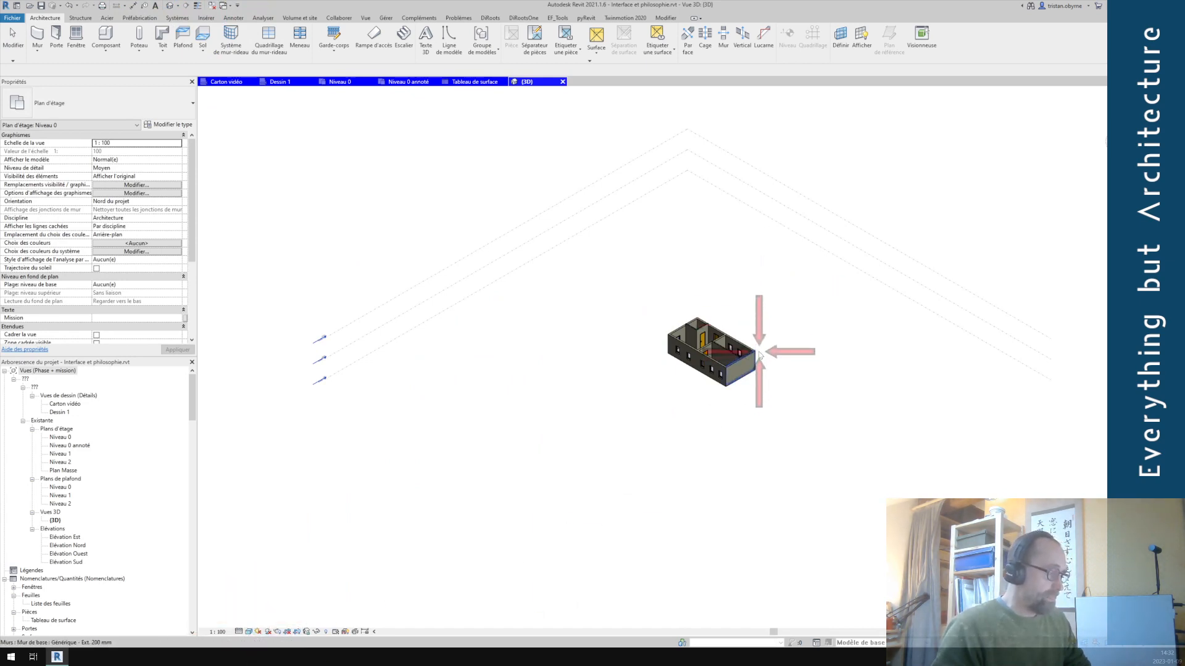
scroll(758, 350, "up", 3)
scroll(759, 351, "up", 4)
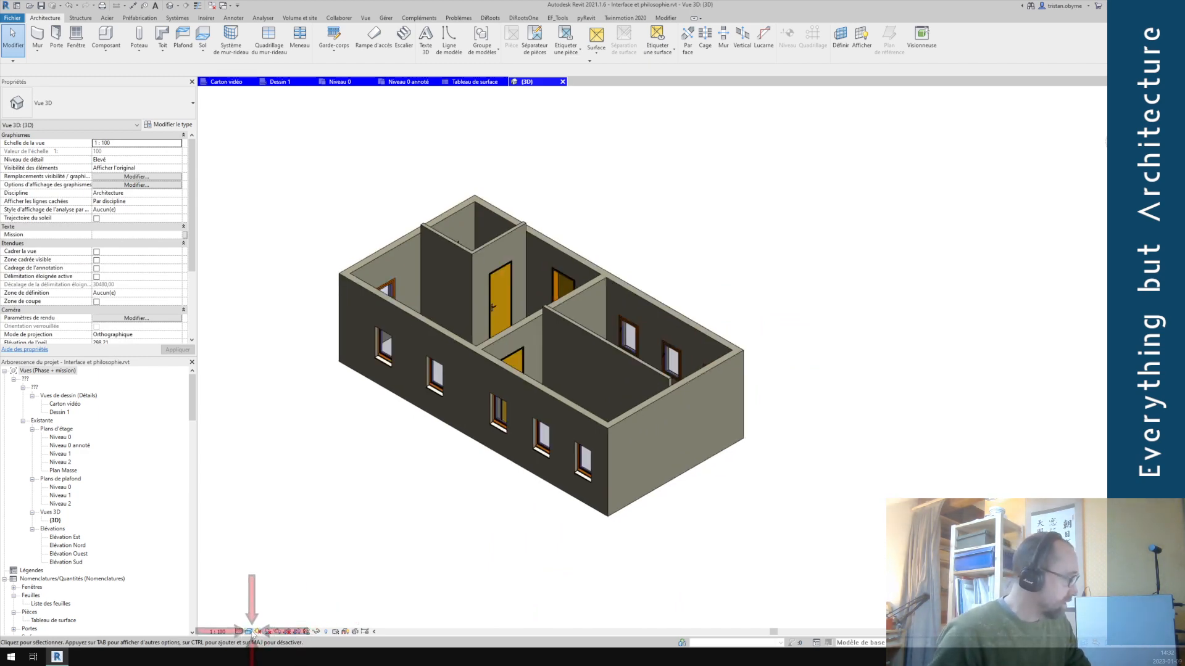
left_click(249, 632)
left_click(260, 613)
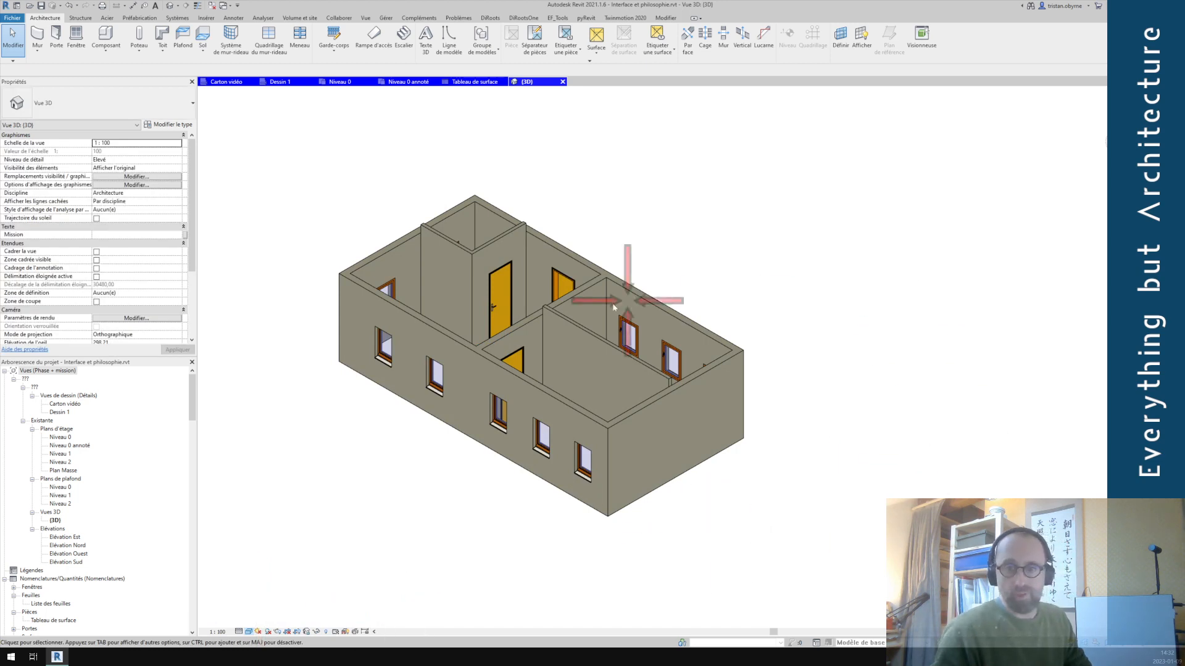
scroll(697, 293, "down", 2)
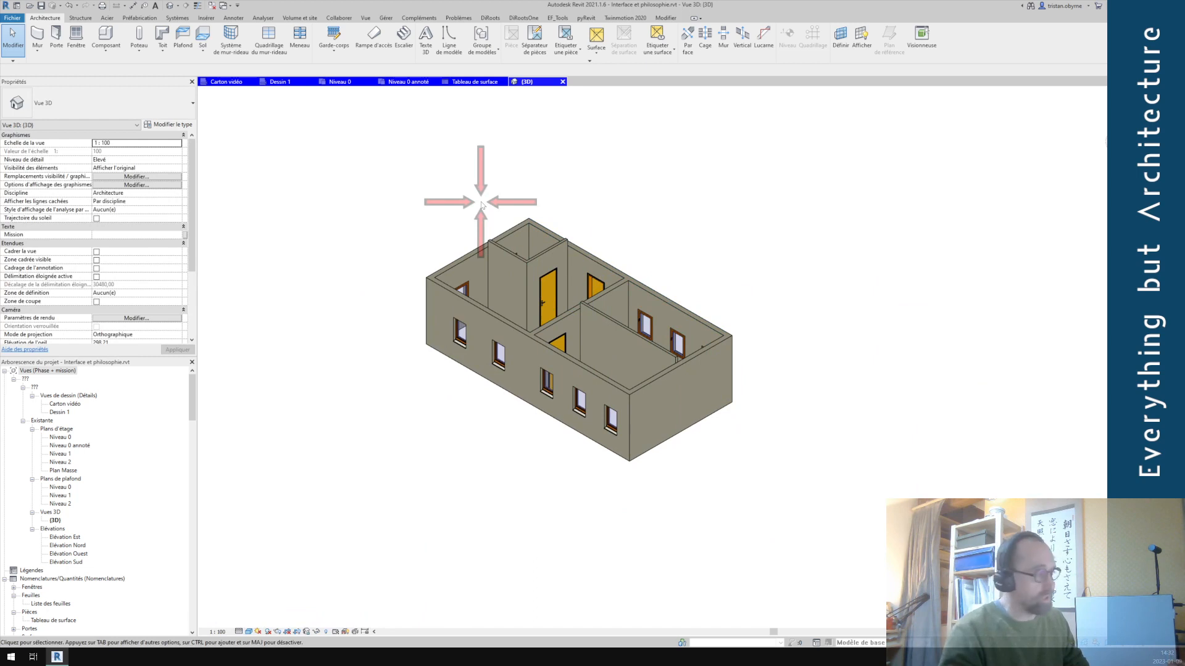
Return to the Niveau 0 floor plan with the whole building and its title text in view.
left_click(347, 82)
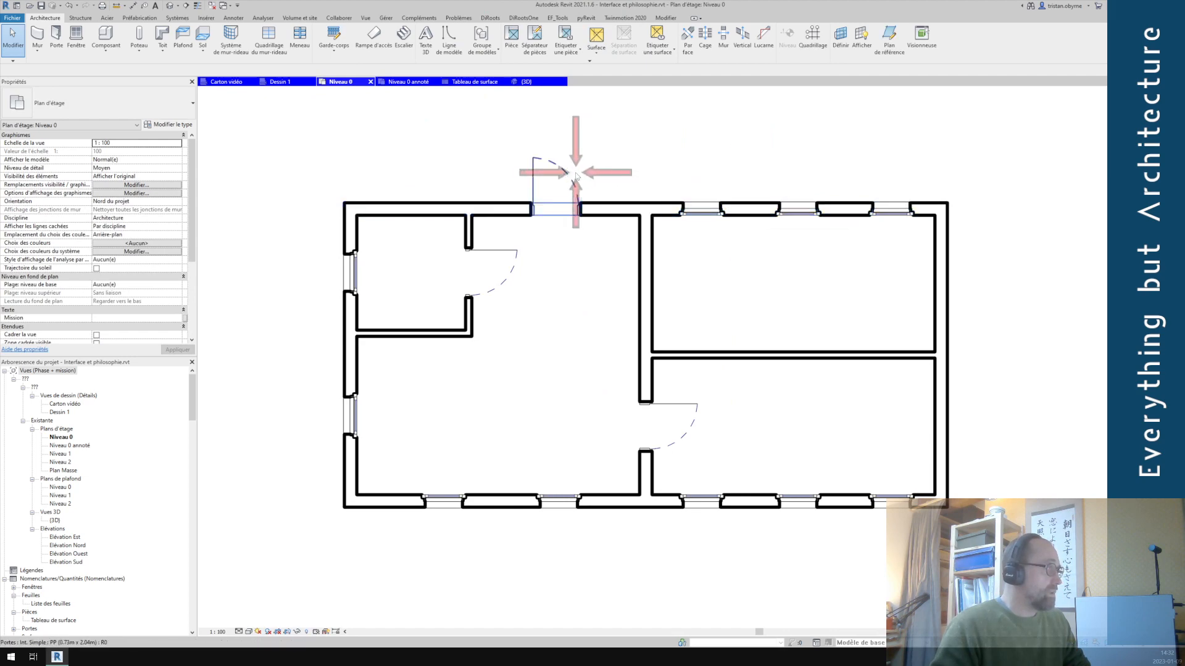
scroll(694, 259, "down", 1)
scroll(694, 259, "down", 4)
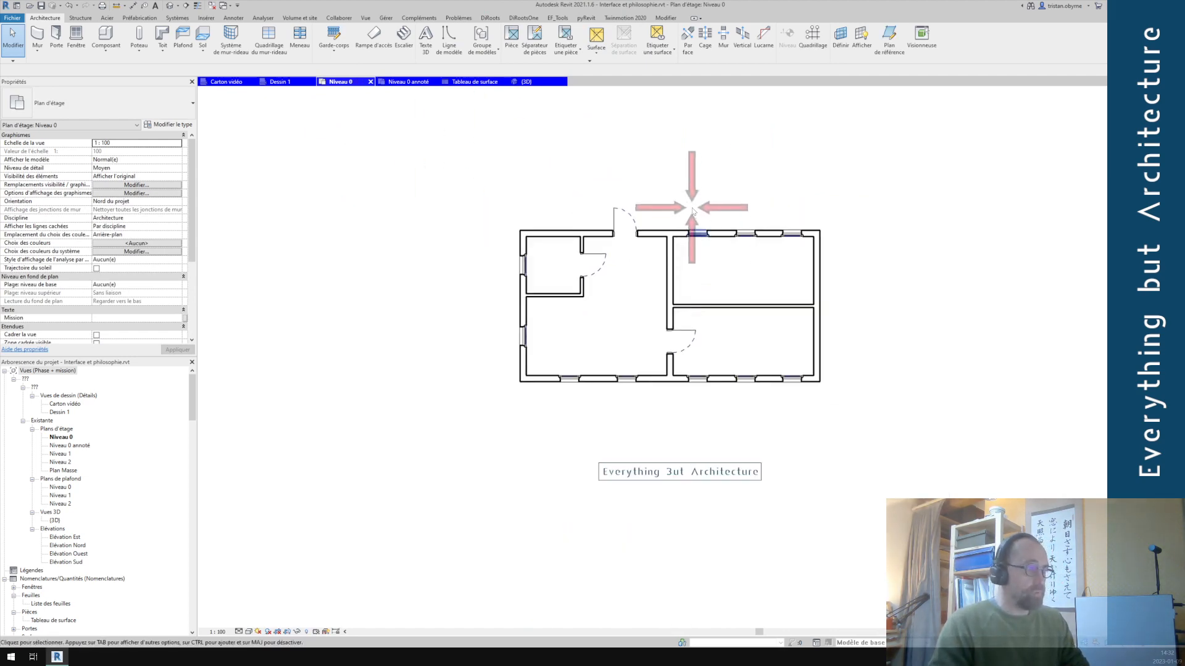
mouse_move(689, 255)
middle_mouse_down()
mouse_move(686, 273)
mouse_move(685, 256)
middle_mouse_up()
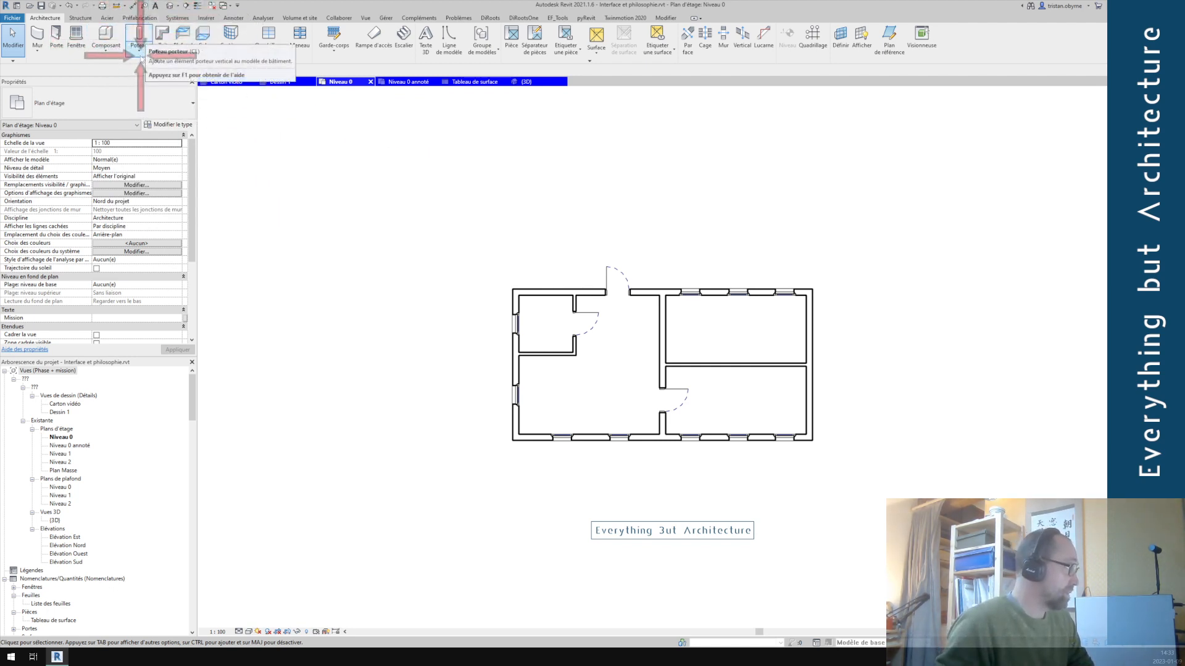
Examine the architectural creation tools for walls, components, columns, roofs and floors, including the column and wall placement settings.
left_click(38, 53)
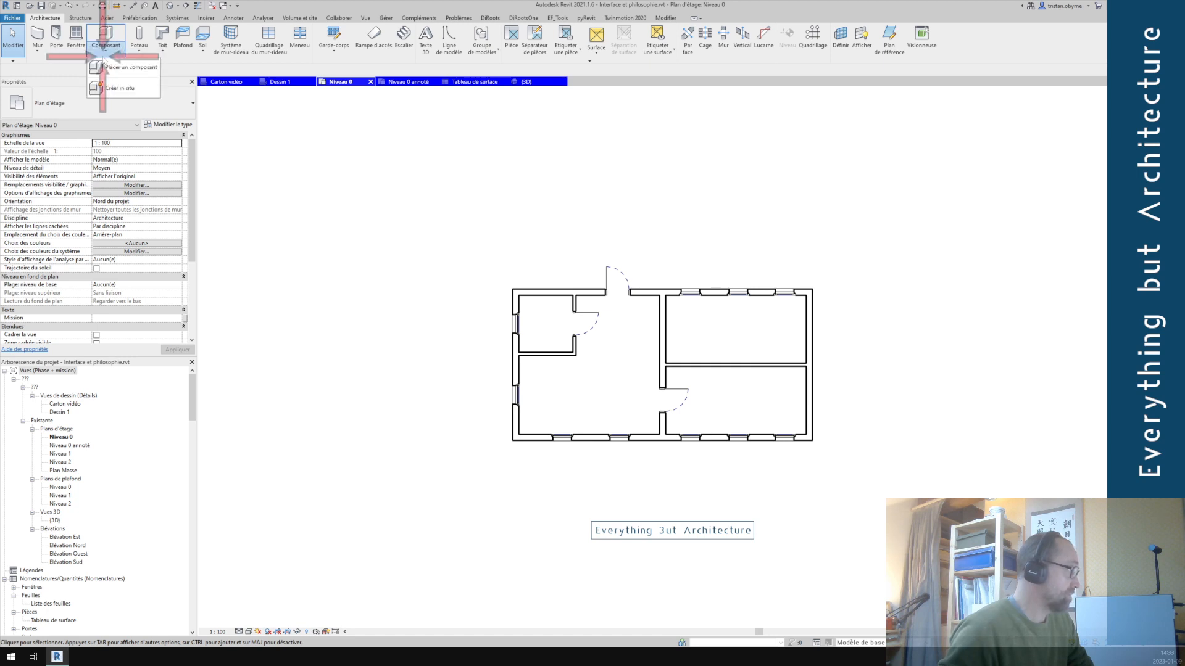
left_click(106, 52)
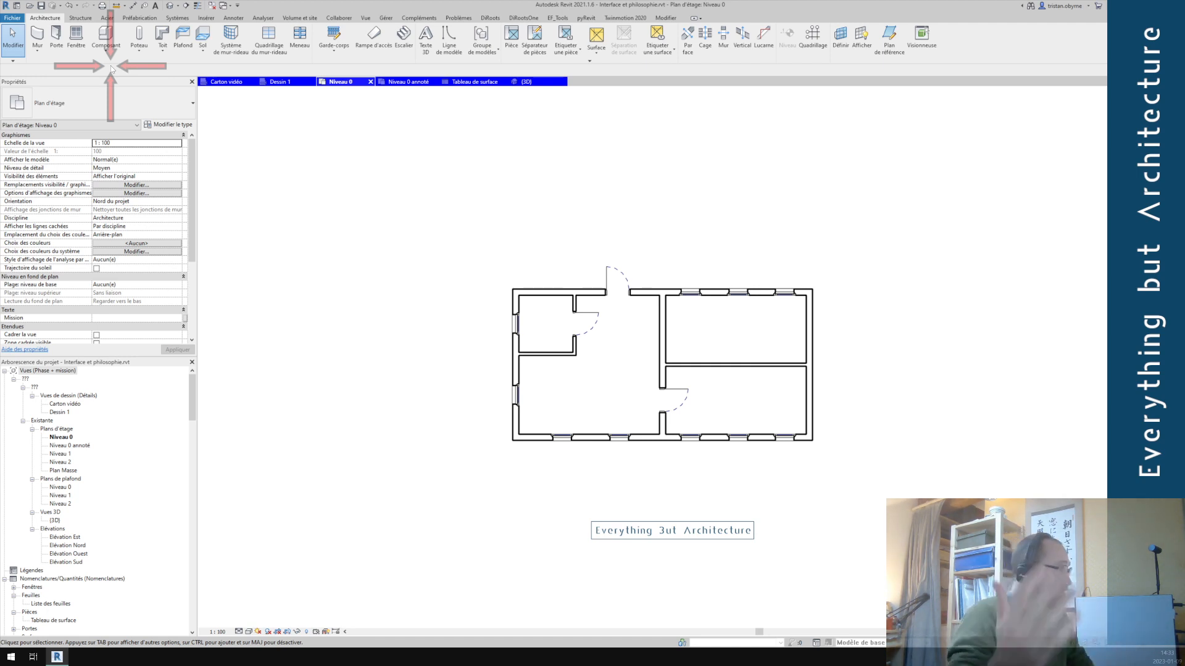
left_click(142, 52)
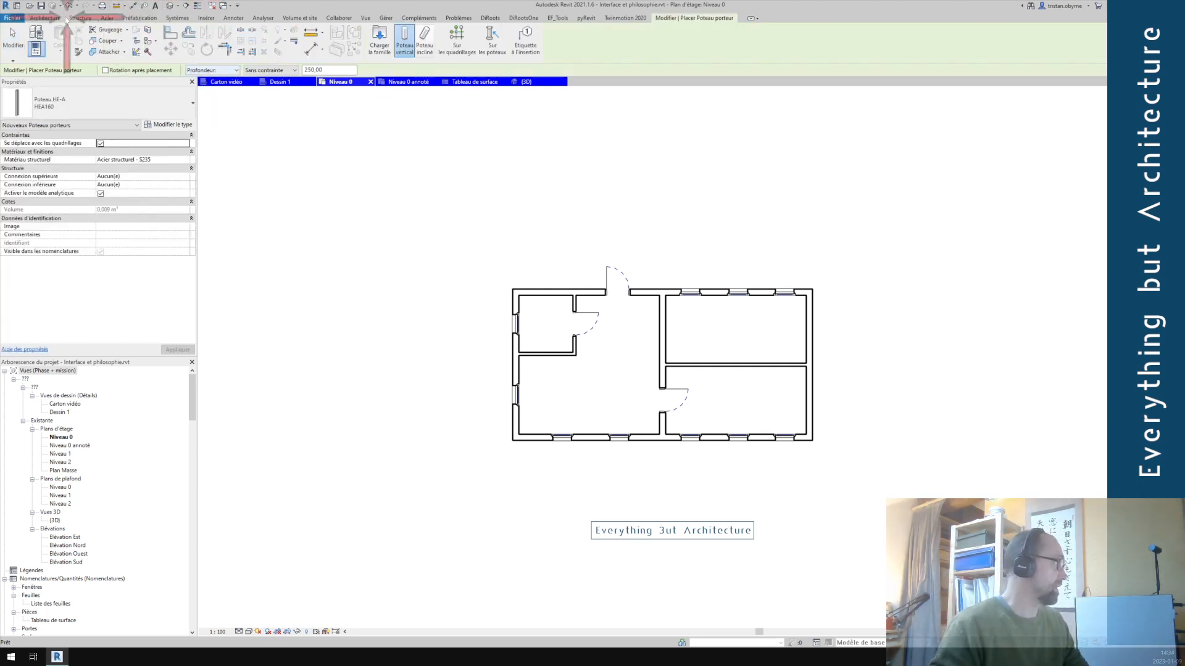
left_click(45, 17)
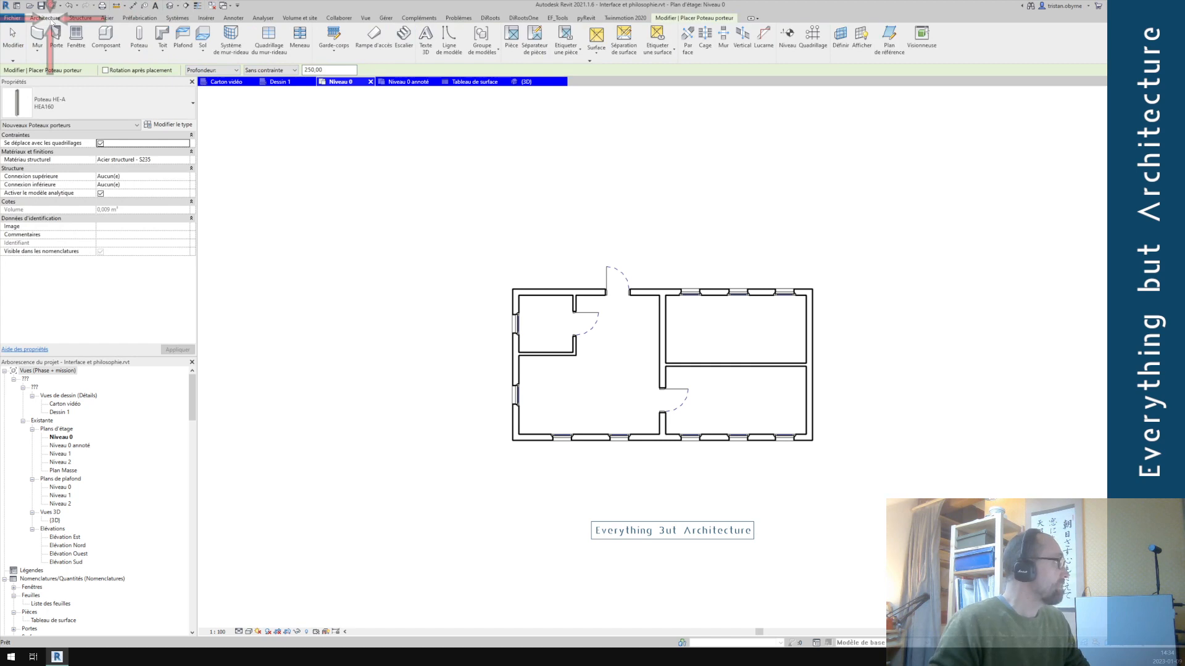
left_click(163, 54)
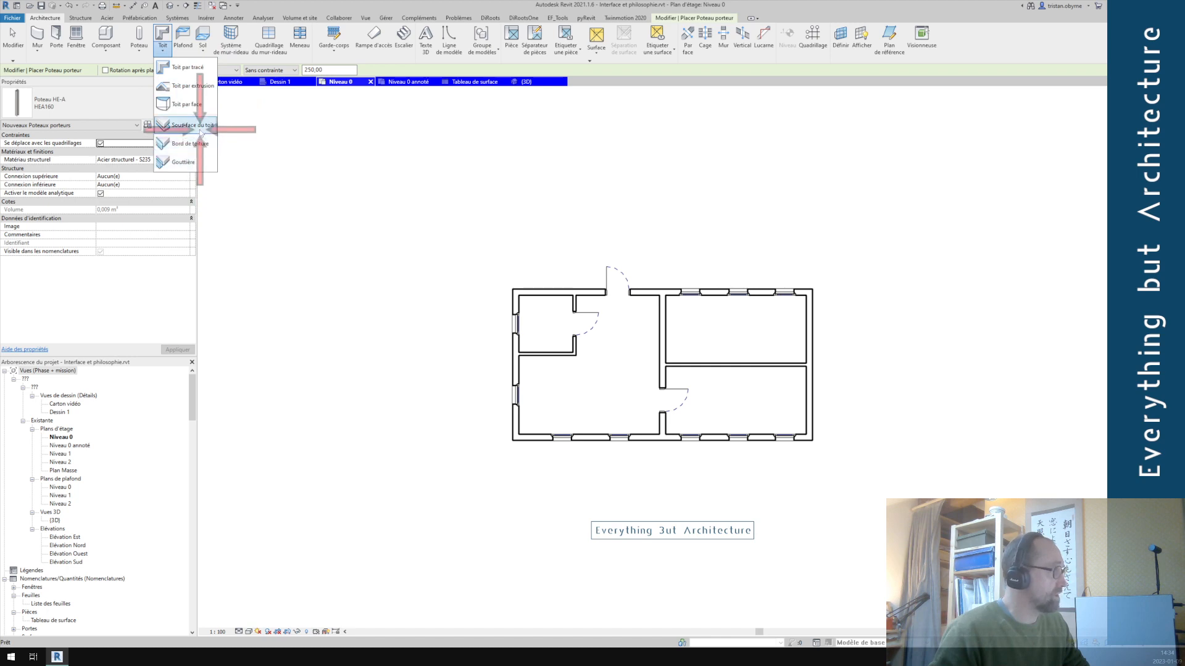
left_click(313, 9)
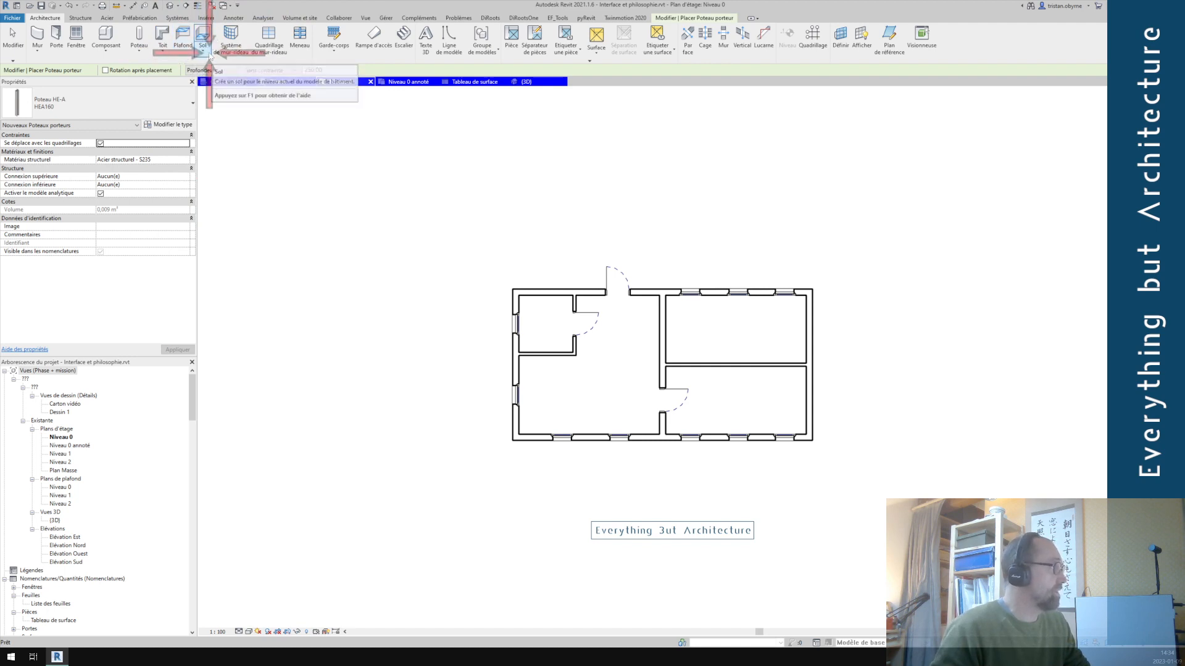
left_click(210, 57)
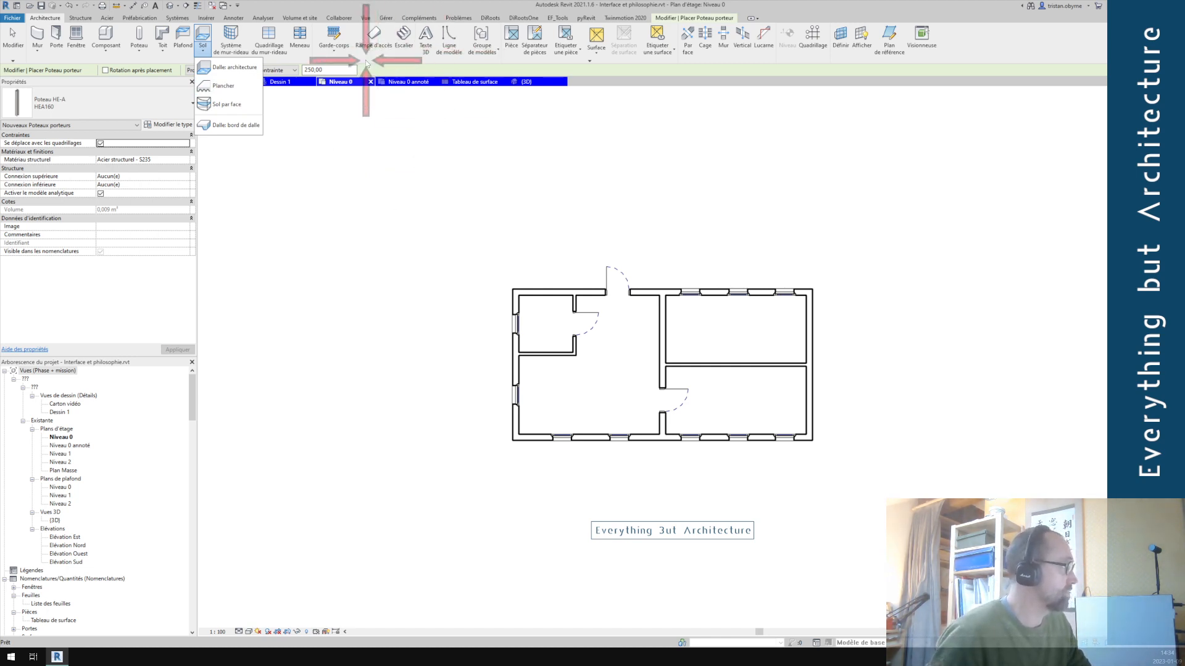
left_click(260, 8)
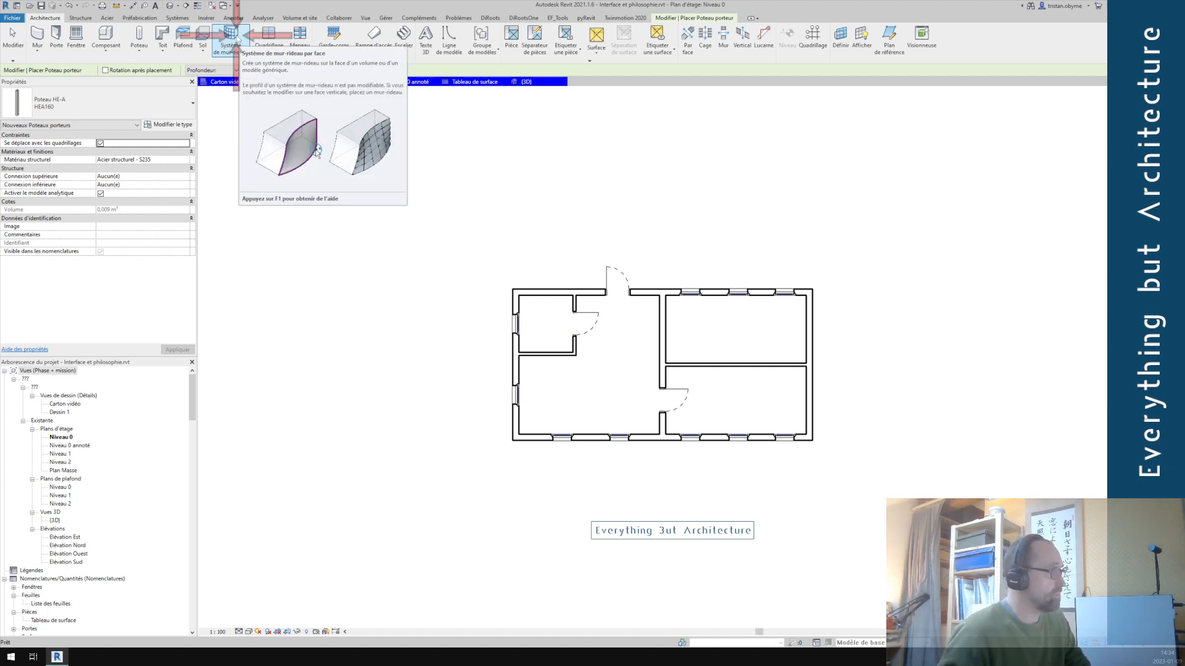
left_click(38, 53)
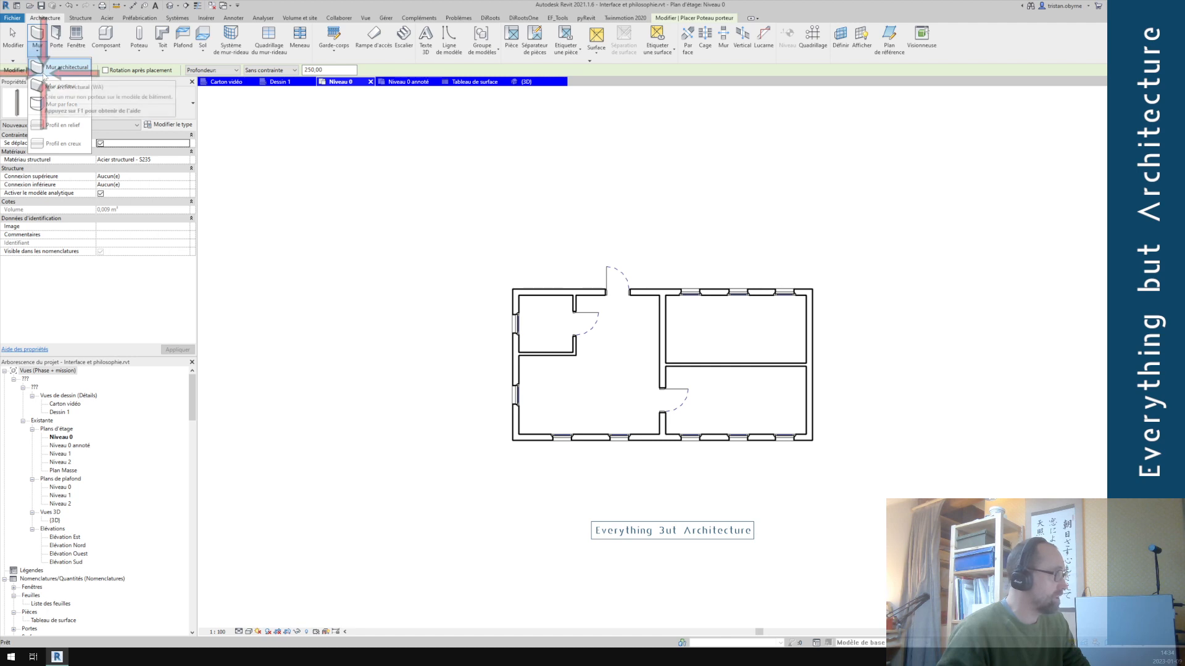
left_click(44, 68)
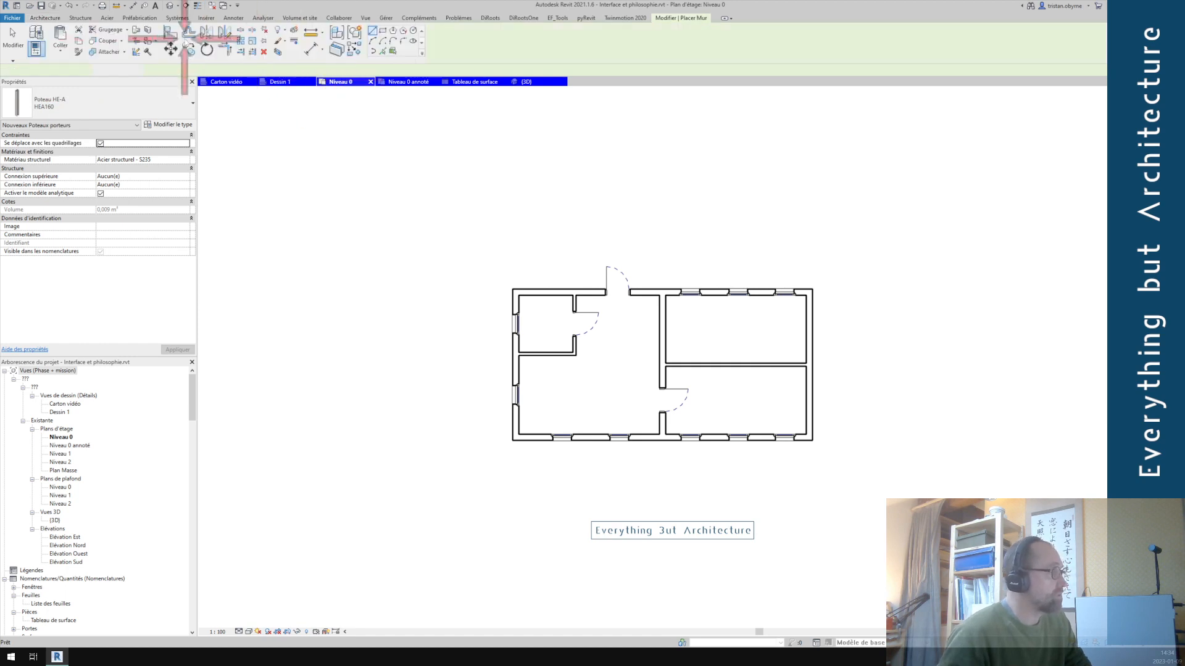
left_click(55, 17)
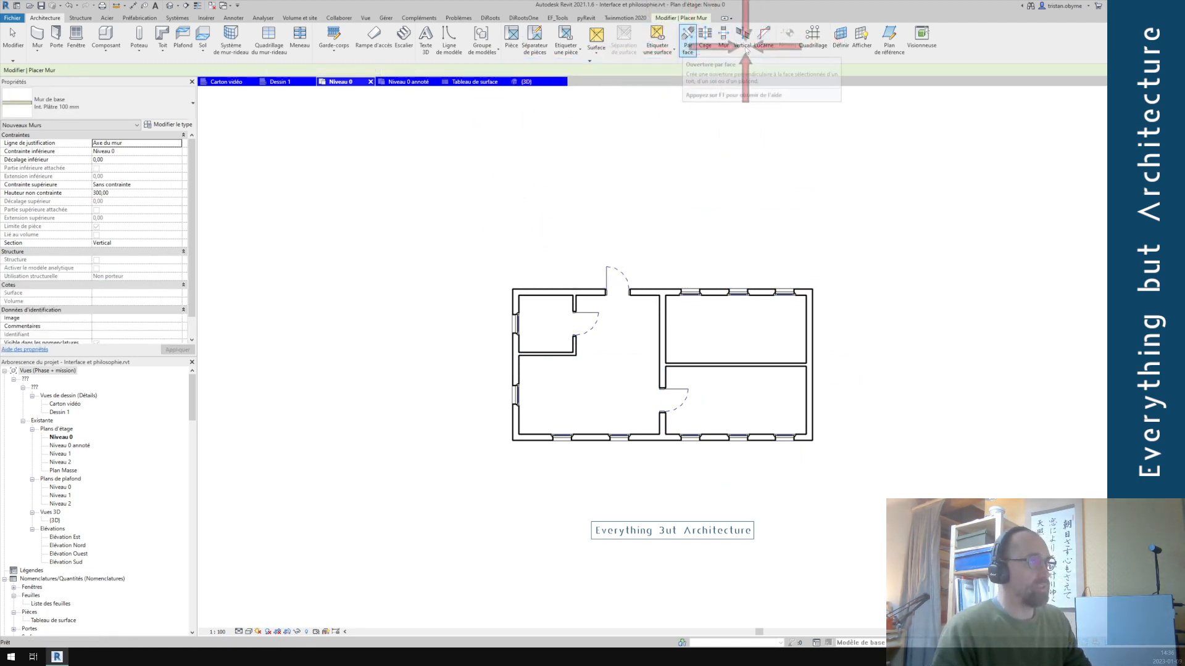
key("Escape")
key("Escape")
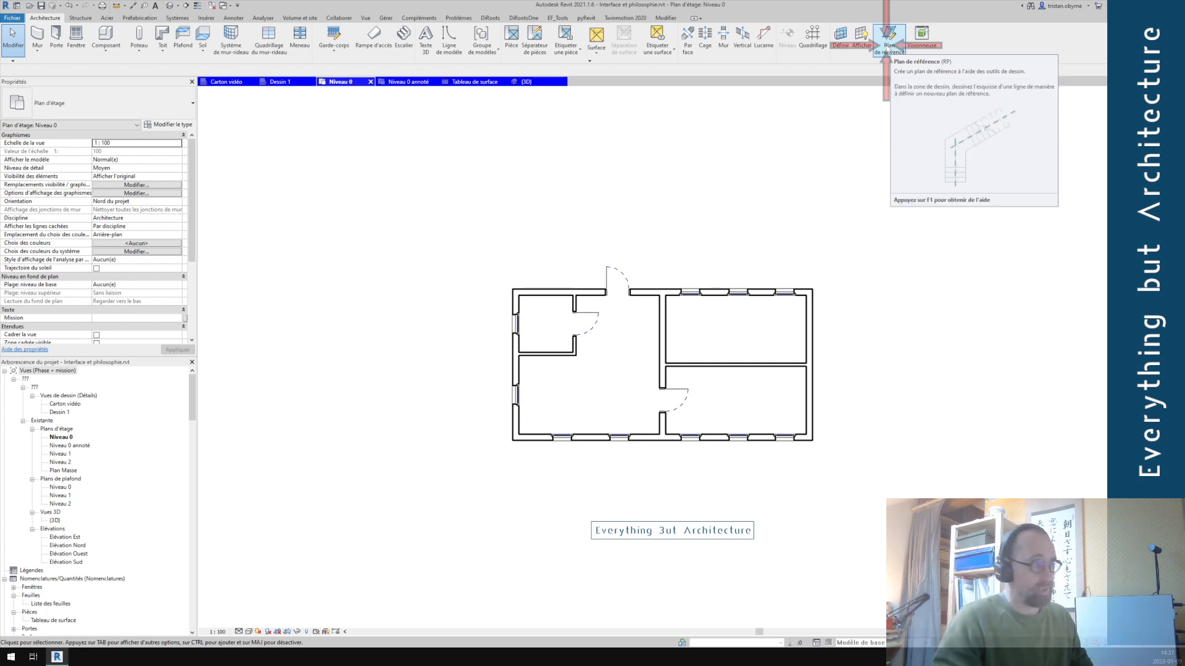
Draw a vertical reference plane just outside the building's right-hand wall in the Niveau 0 plan, and delete it.
left_click(887, 50)
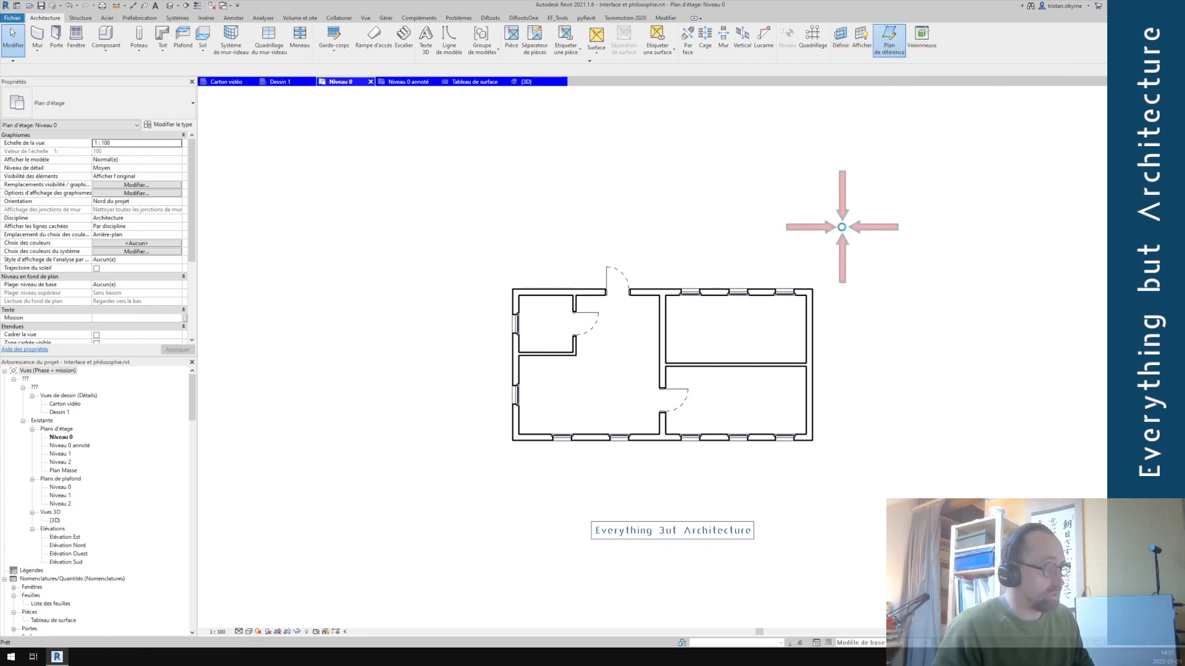
left_click(842, 504)
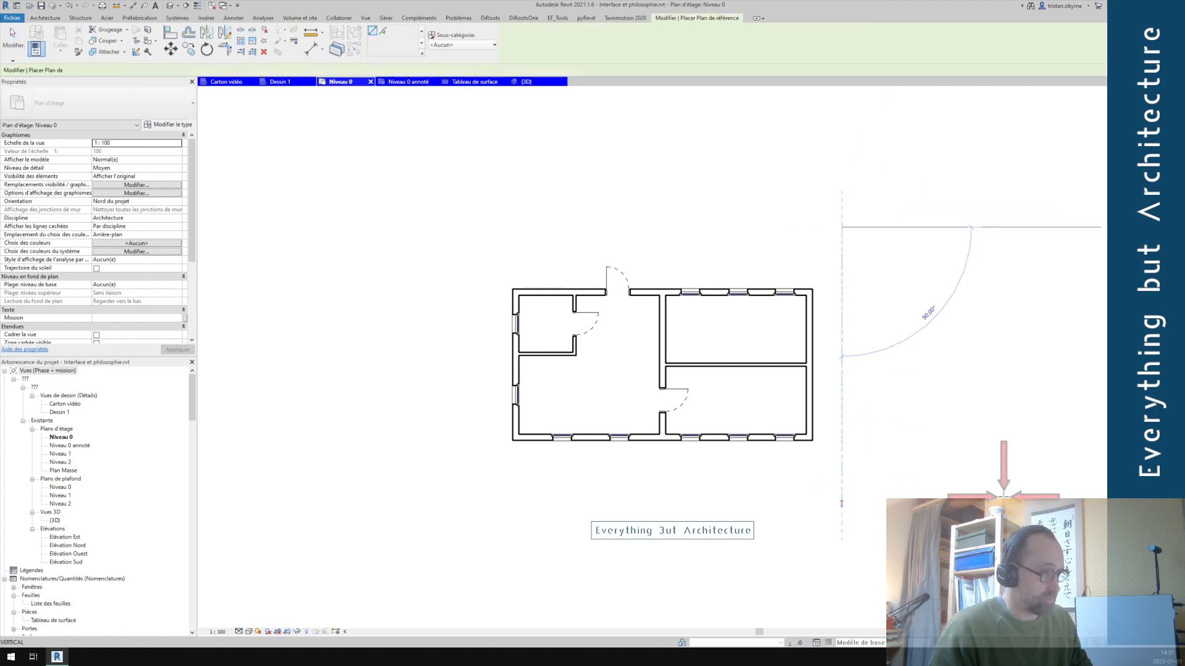
key("Escape")
key("Escape")
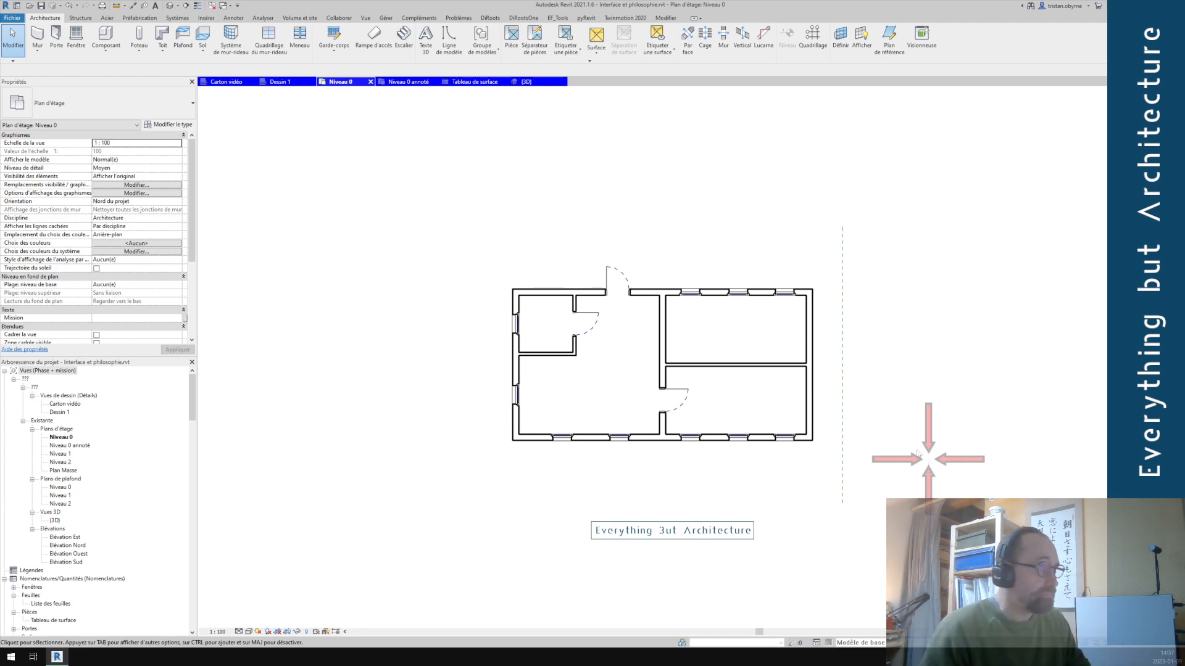
left_click(844, 253)
key("Delete")
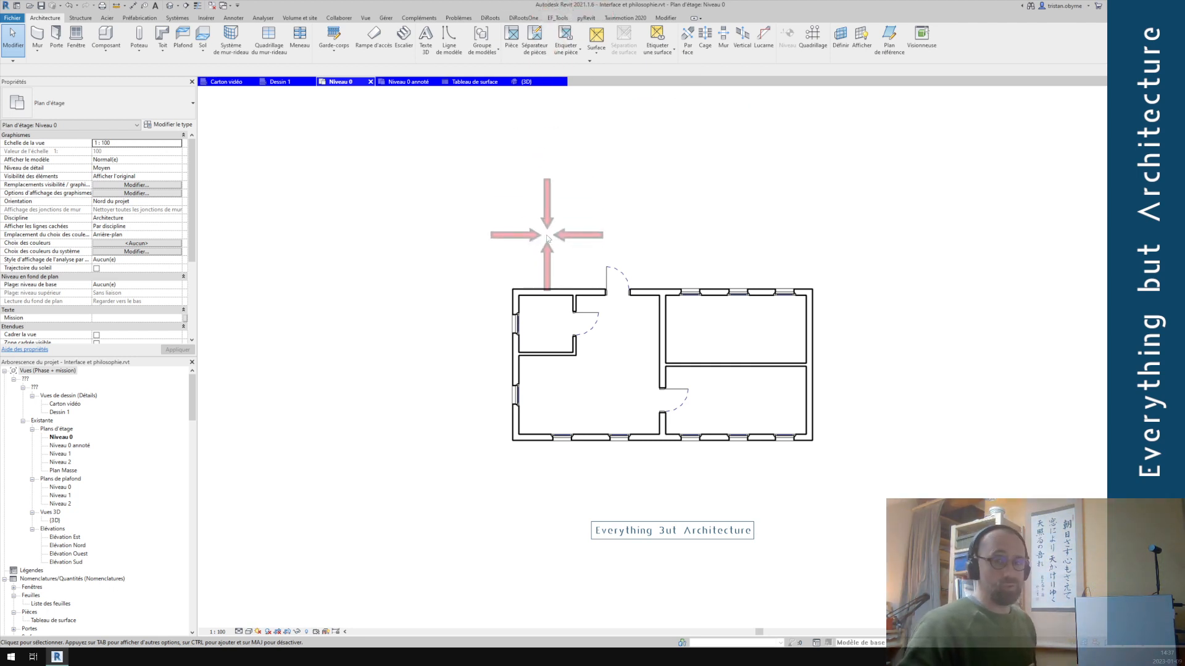
Examine the available structure, steel, precast, building systems and insertion tools.
left_click(80, 17)
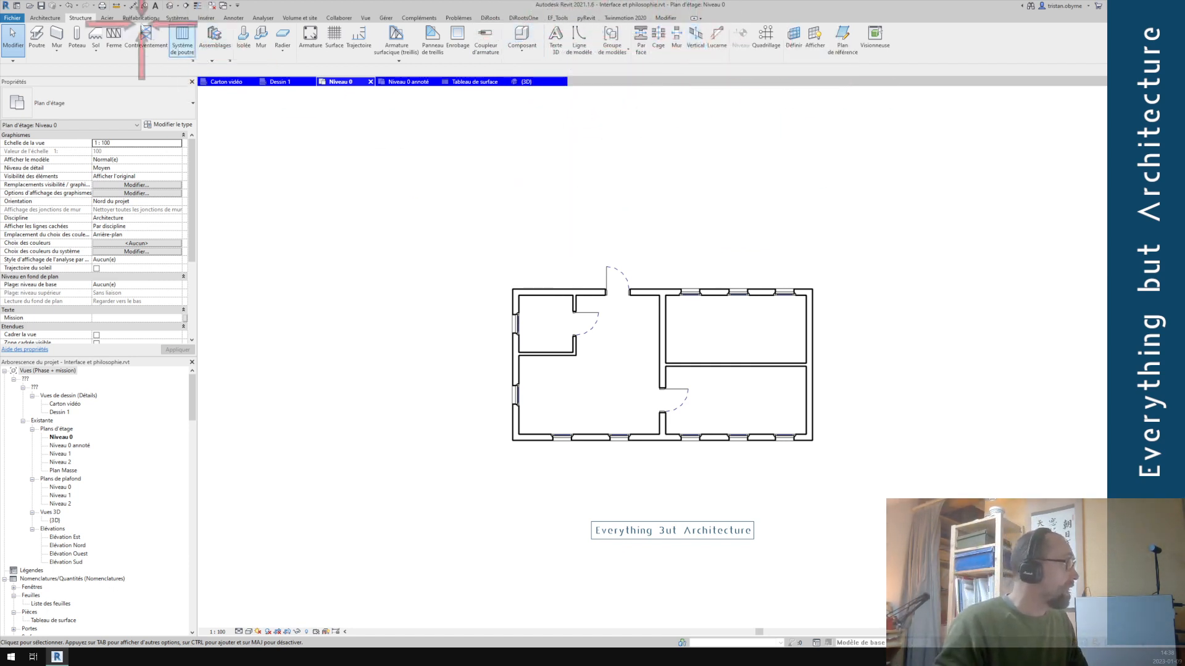
left_click(106, 18)
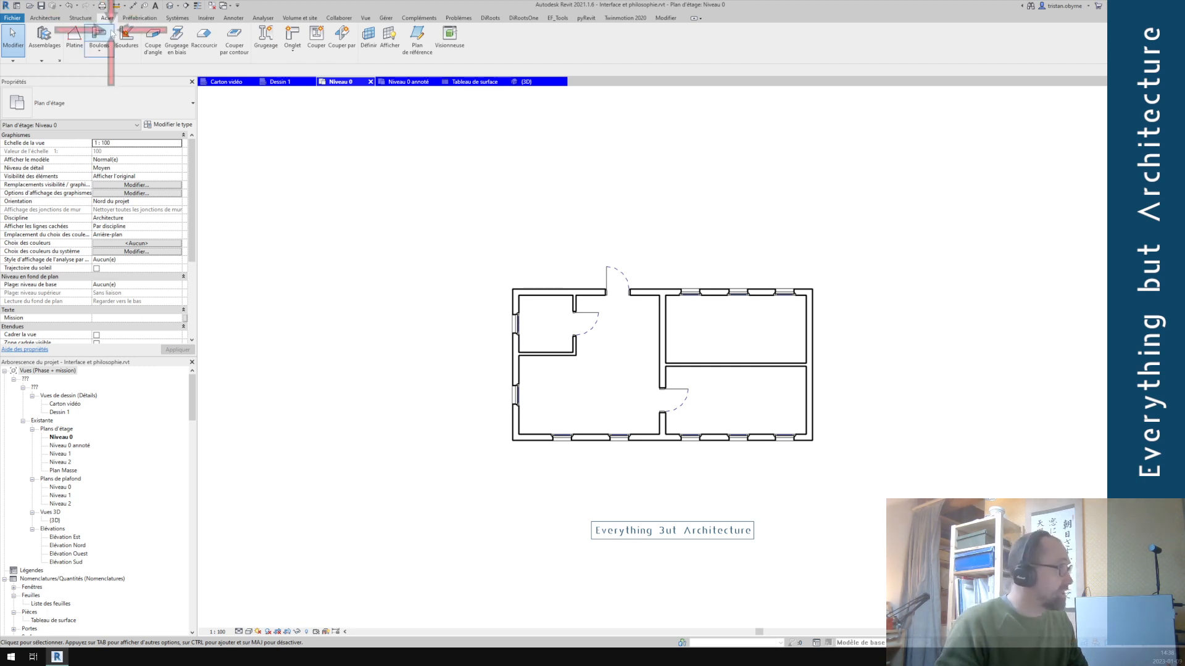
left_click(140, 18)
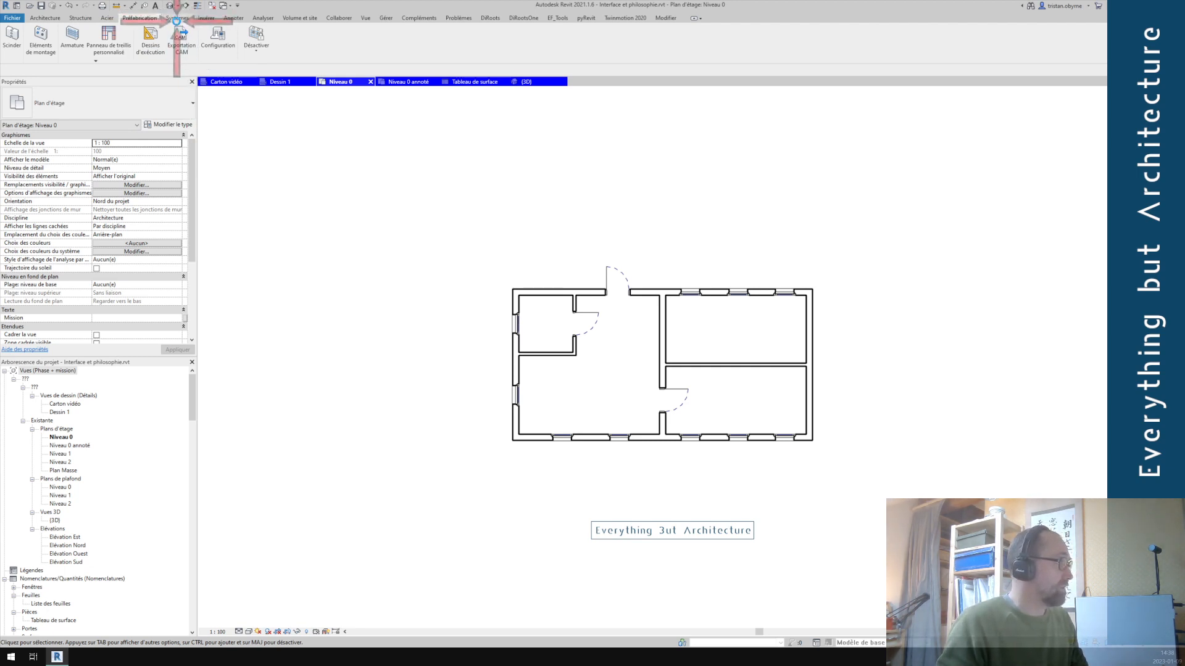
left_click(178, 18)
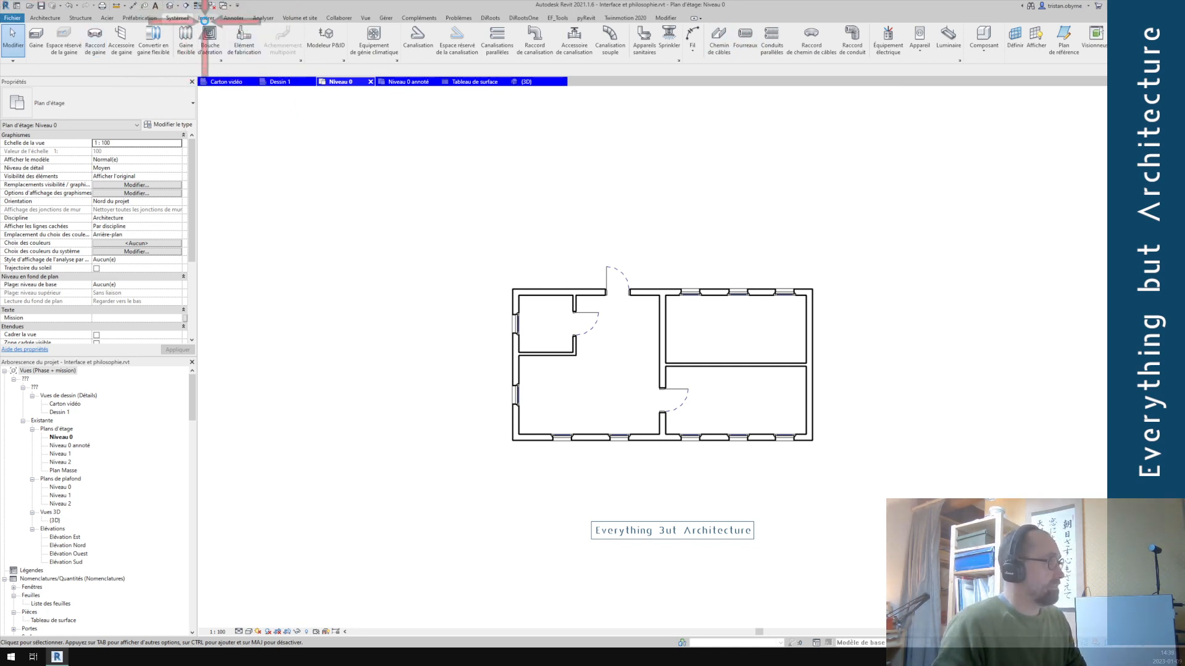
left_click(206, 17)
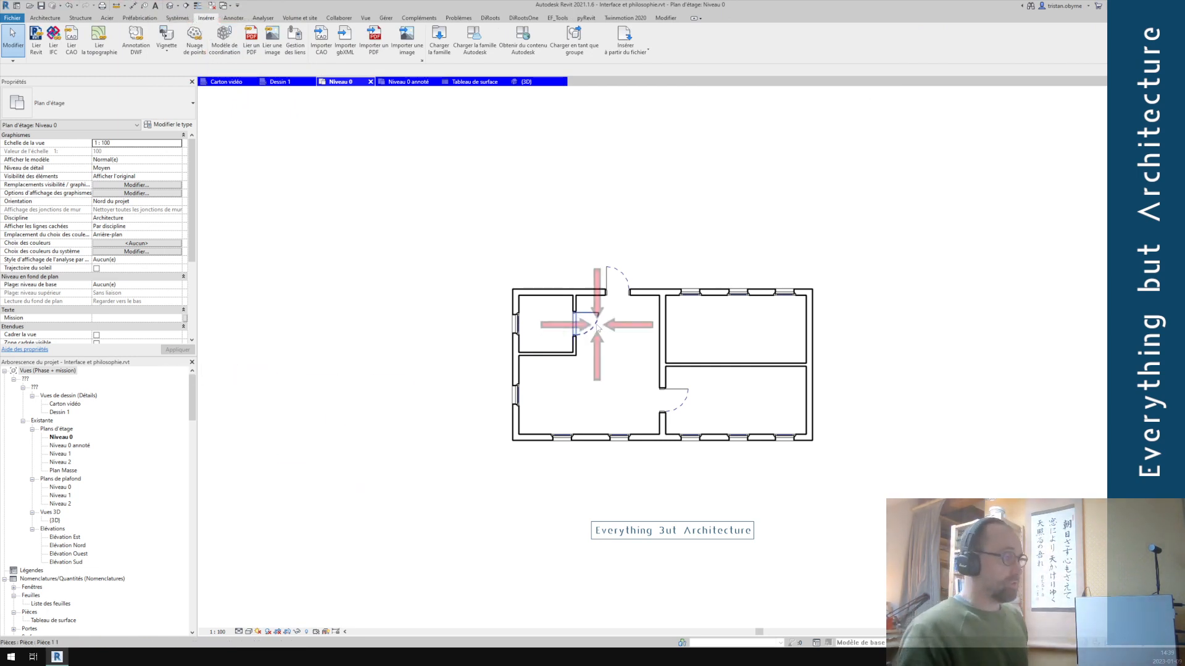
Inspect the properties of the upper exterior wall, its entrance door and the window of the small upper-left room.
middle_click_drag(682, 376, 603, 332)
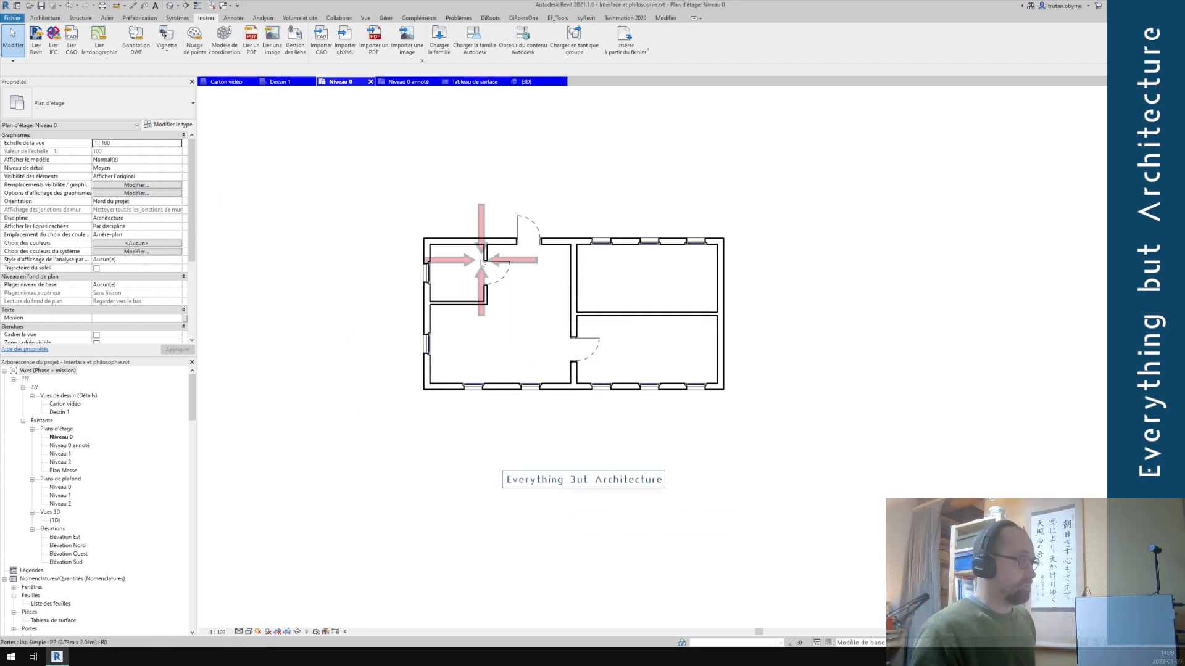
left_click(457, 241)
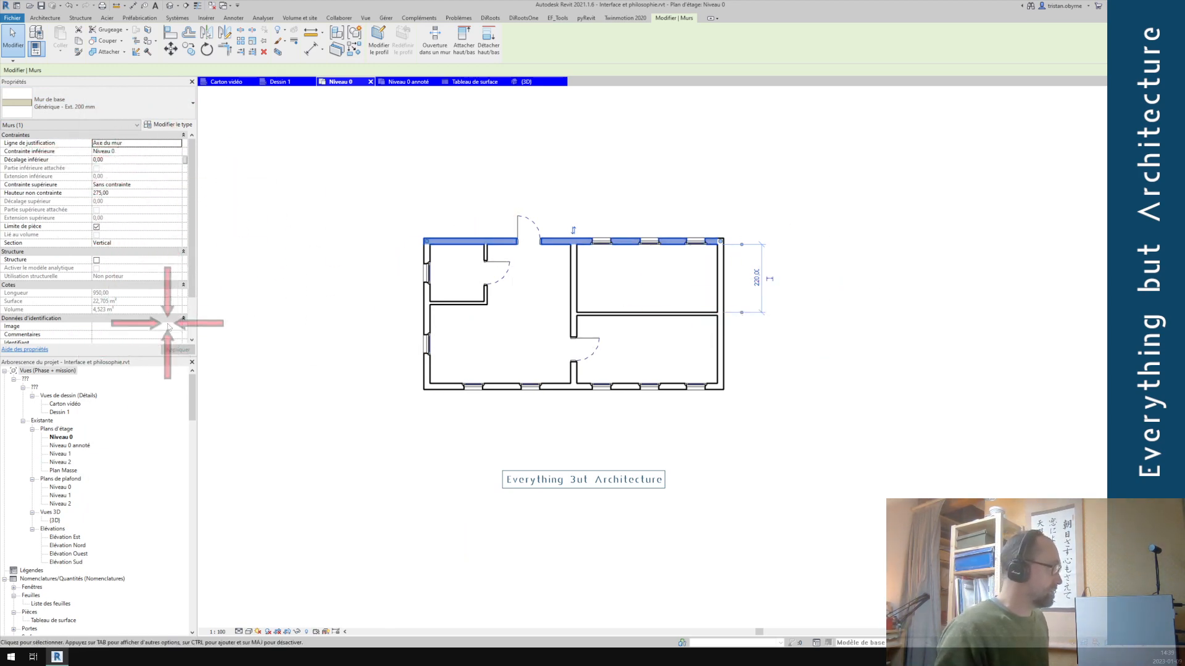
scroll(143, 243, "down", 2)
scroll(142, 224, "up", 2)
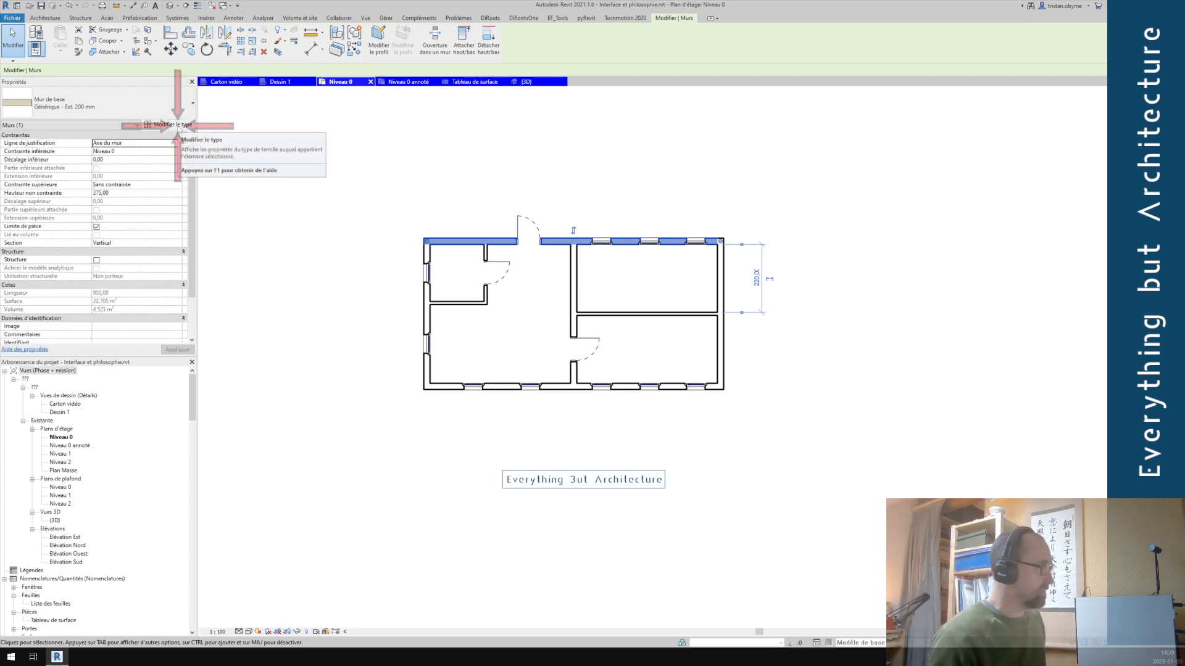
scroll(130, 226, "down", 2)
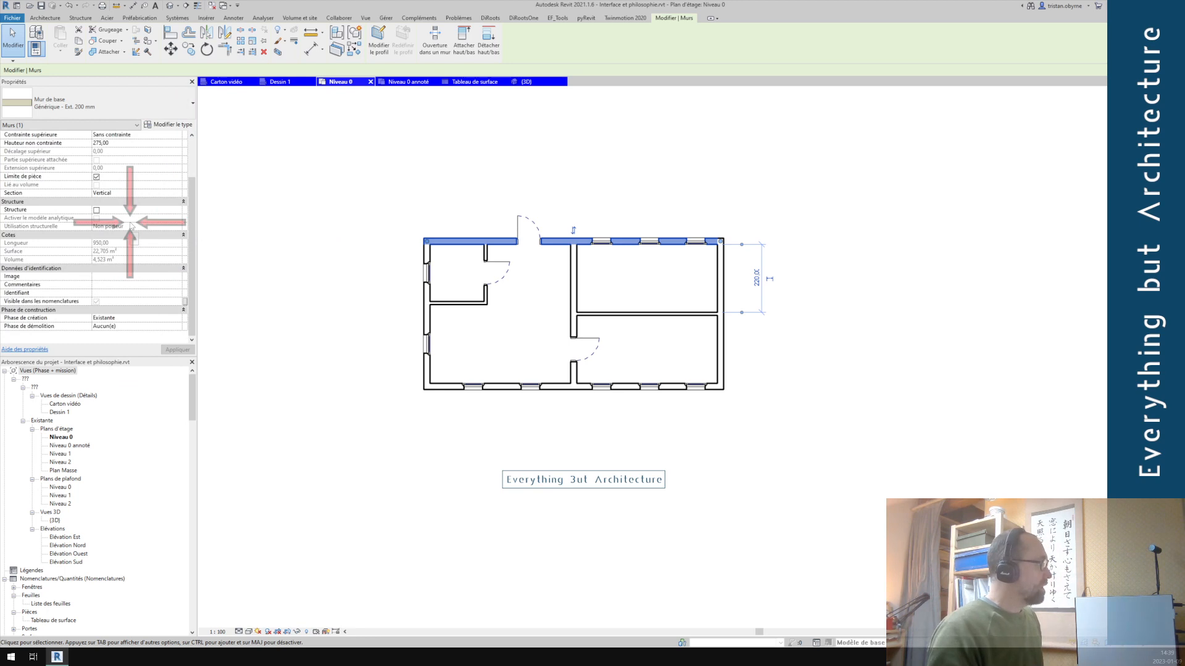
scroll(131, 225, "up", 2)
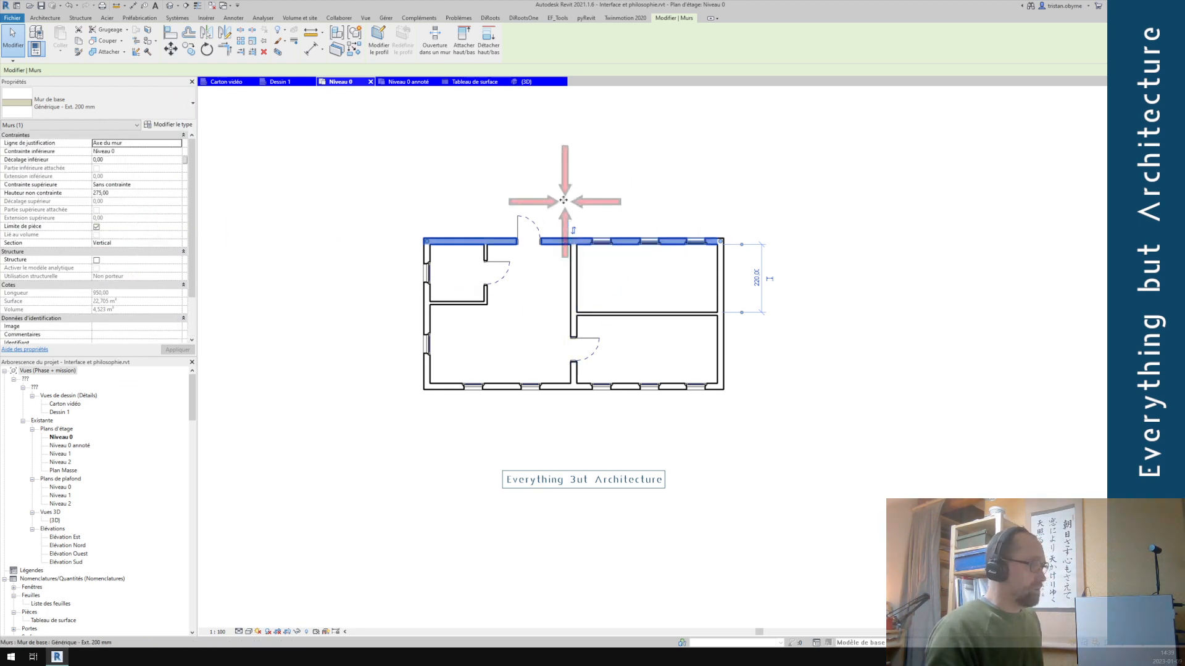
left_click(520, 223)
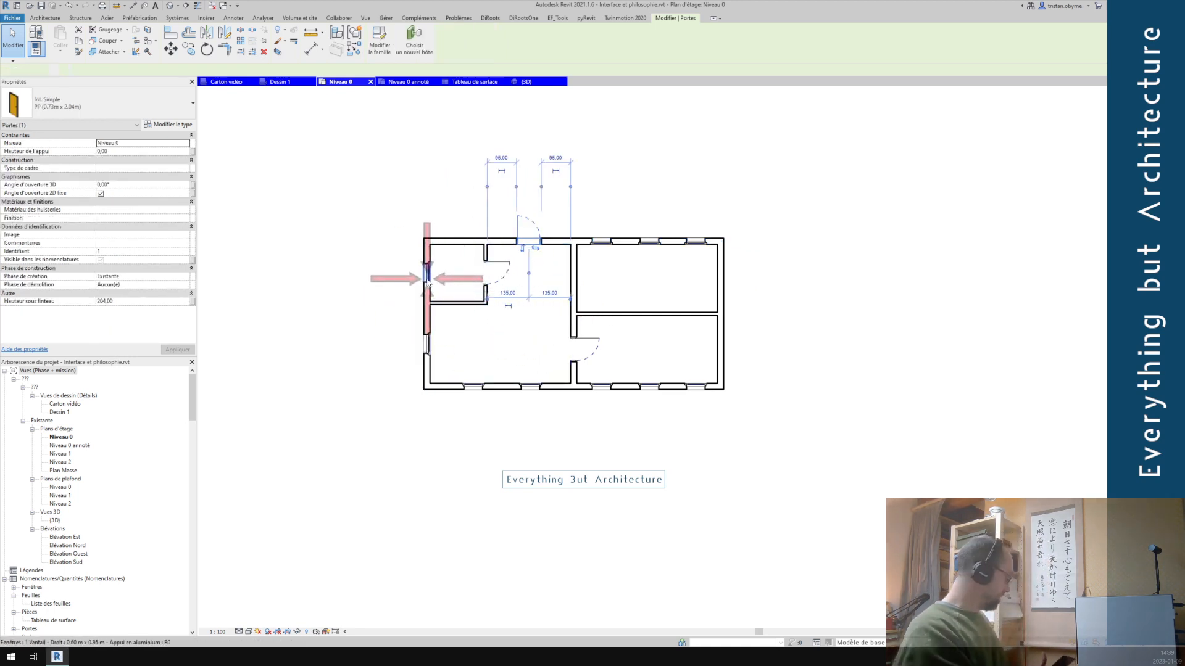
left_click(428, 283)
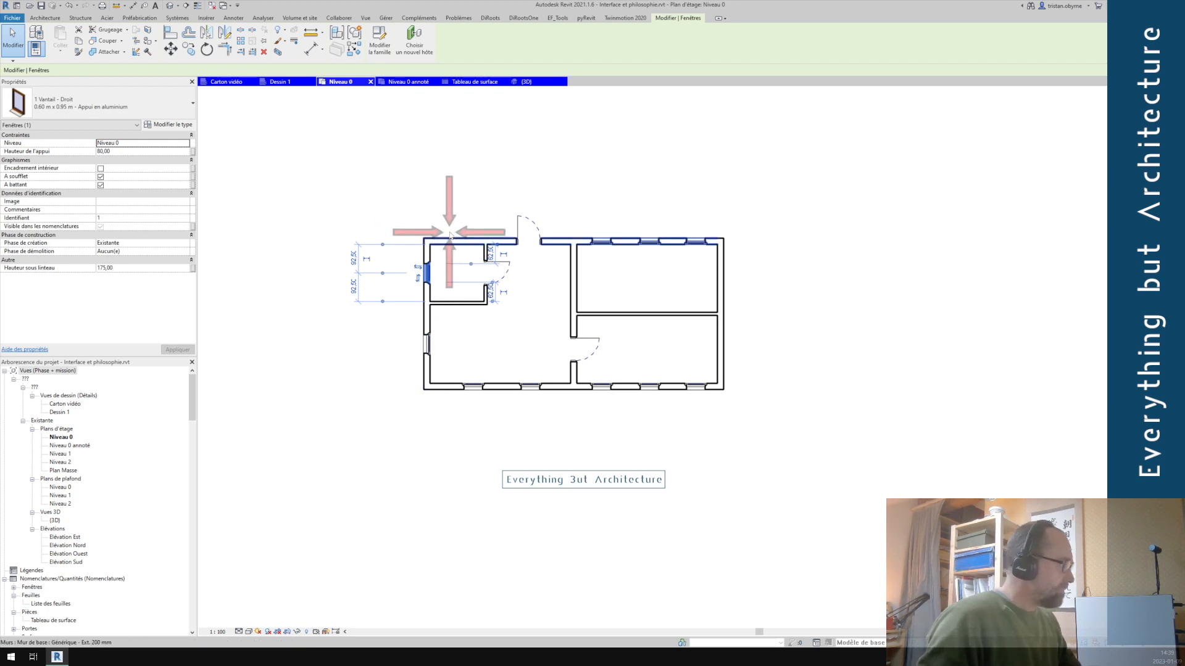
left_click(405, 105)
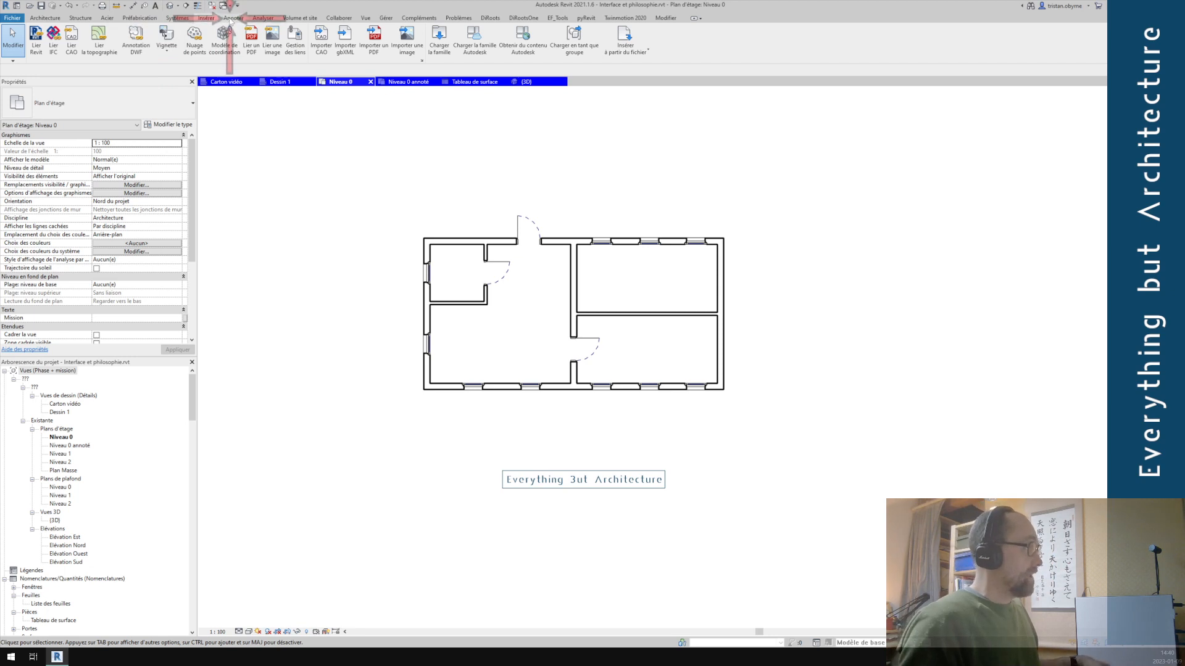
Examine the annotation tools and open the Niveau 0 annoté floor plan with its dimensions and room tags in view.
left_click(233, 18)
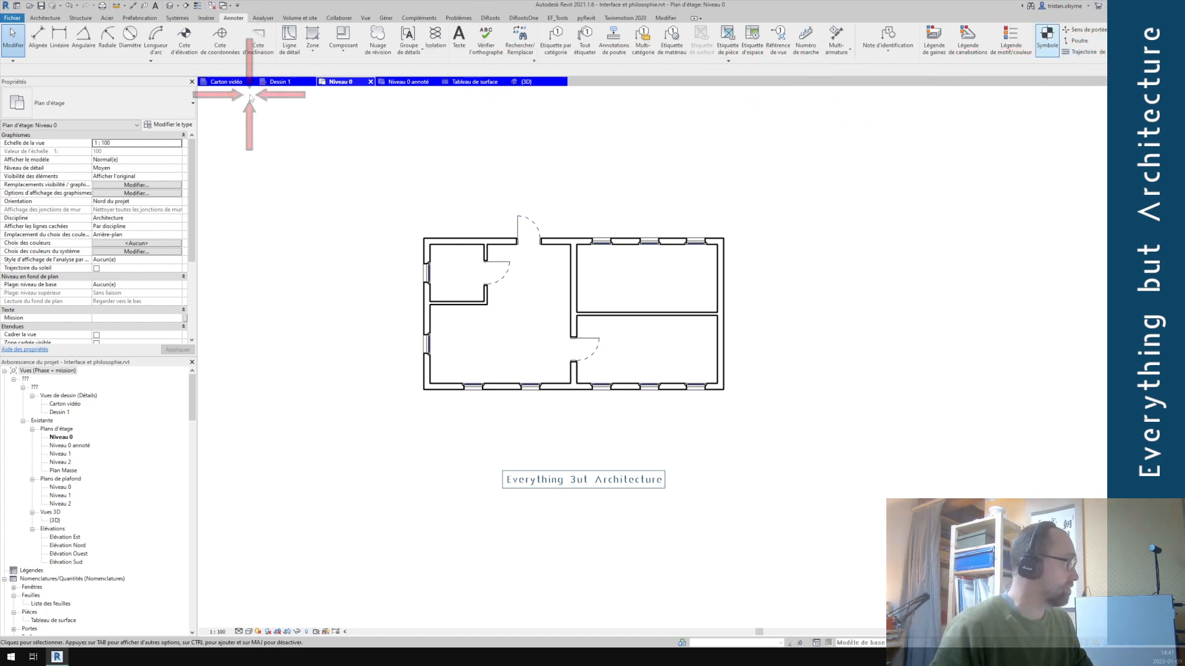
left_click(396, 83)
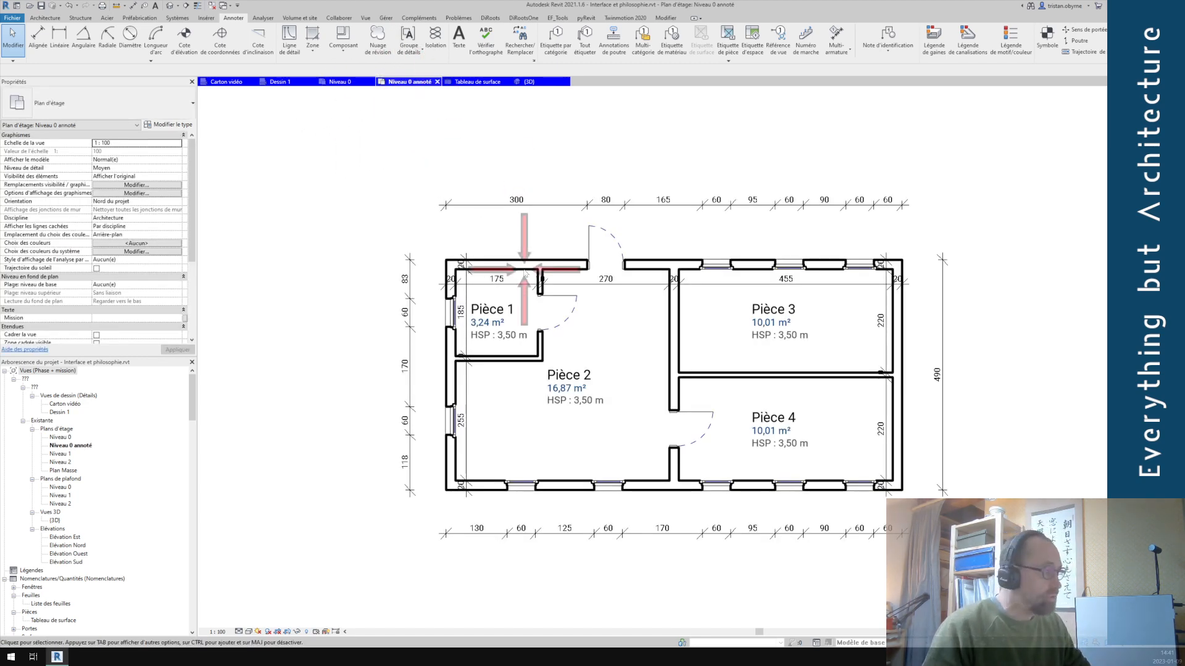
middle_click_drag(950, 382, 913, 345)
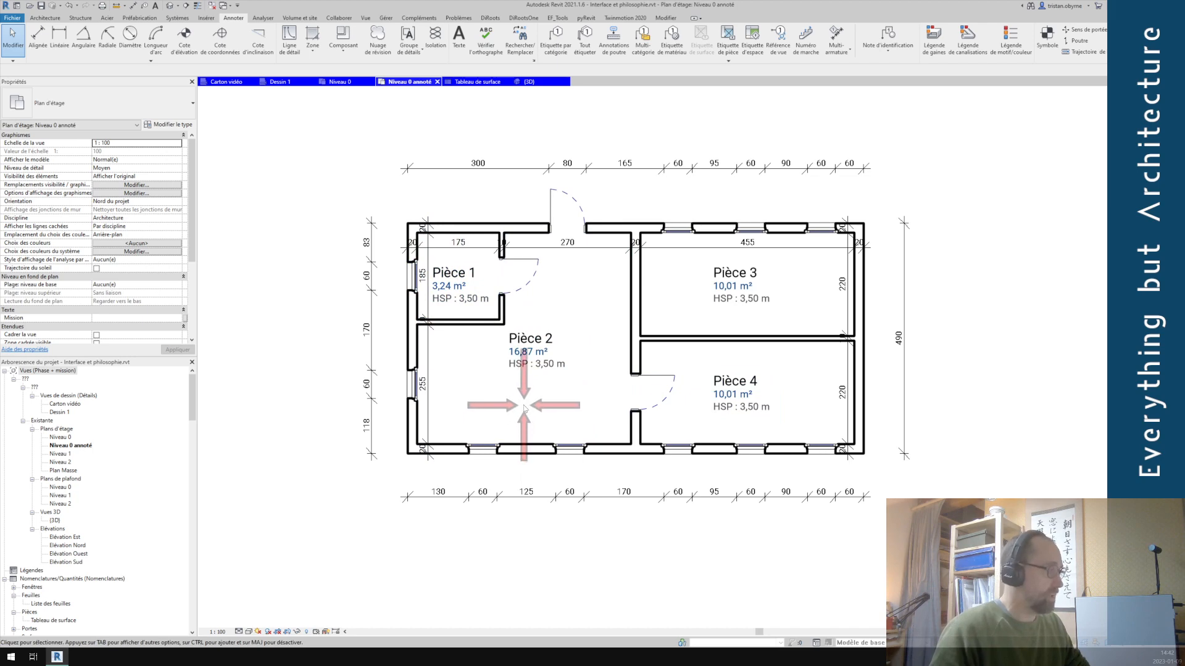
Select the tag of Pièce 3 and then the room itself, cycling through overlapping elements, to examine the room's properties.
left_click(745, 287)
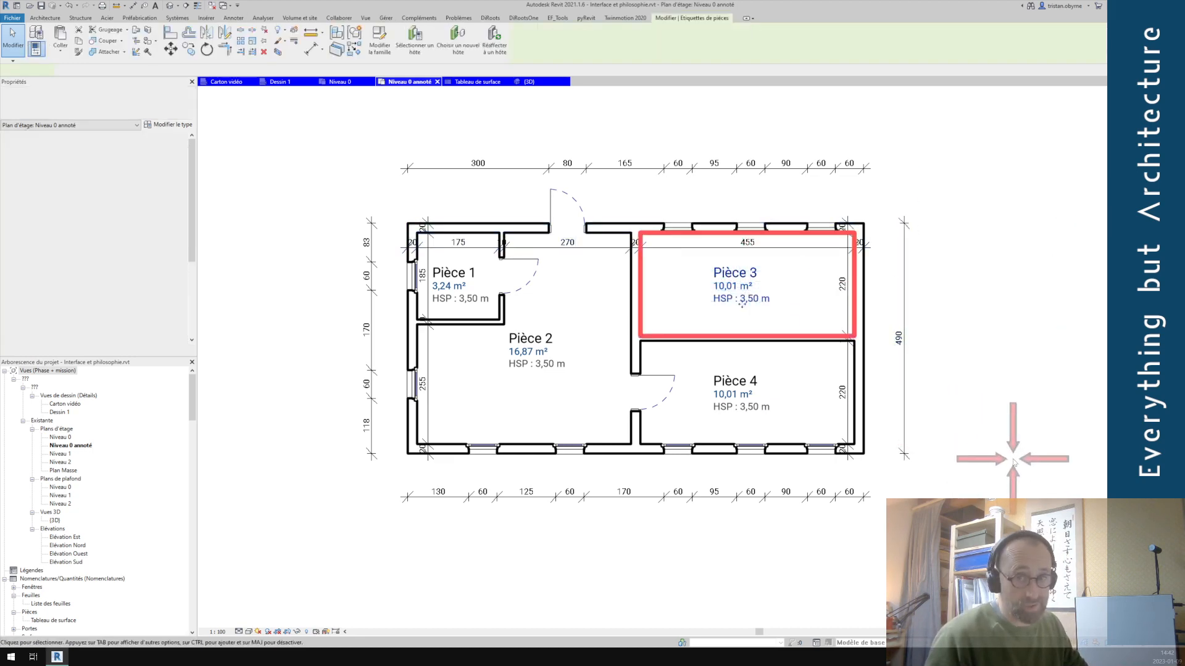
left_click(1009, 283)
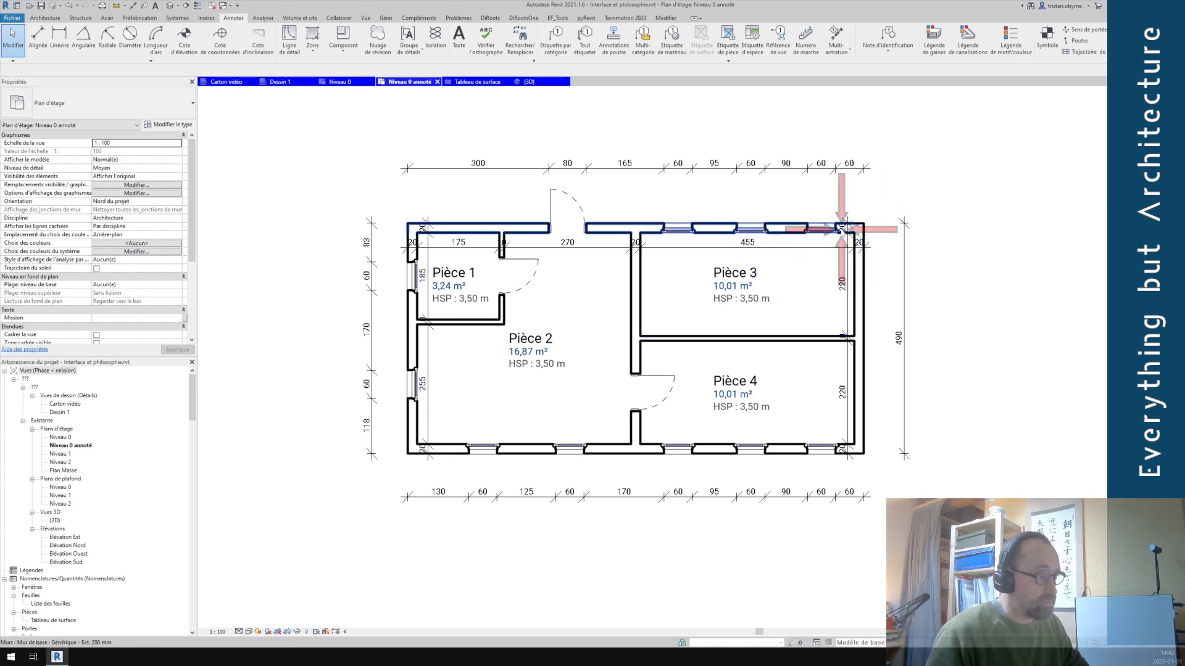
key("Tab")
key("Tab")
key("Tab")
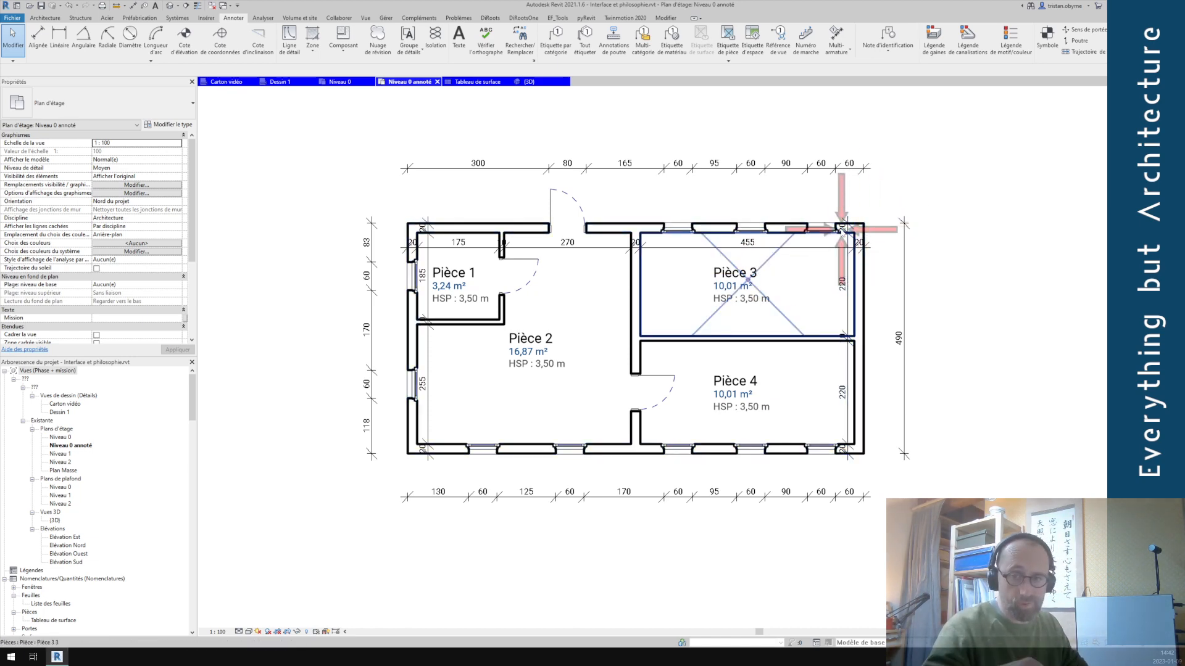
key("Tab")
key("Tab")
key("Tab")
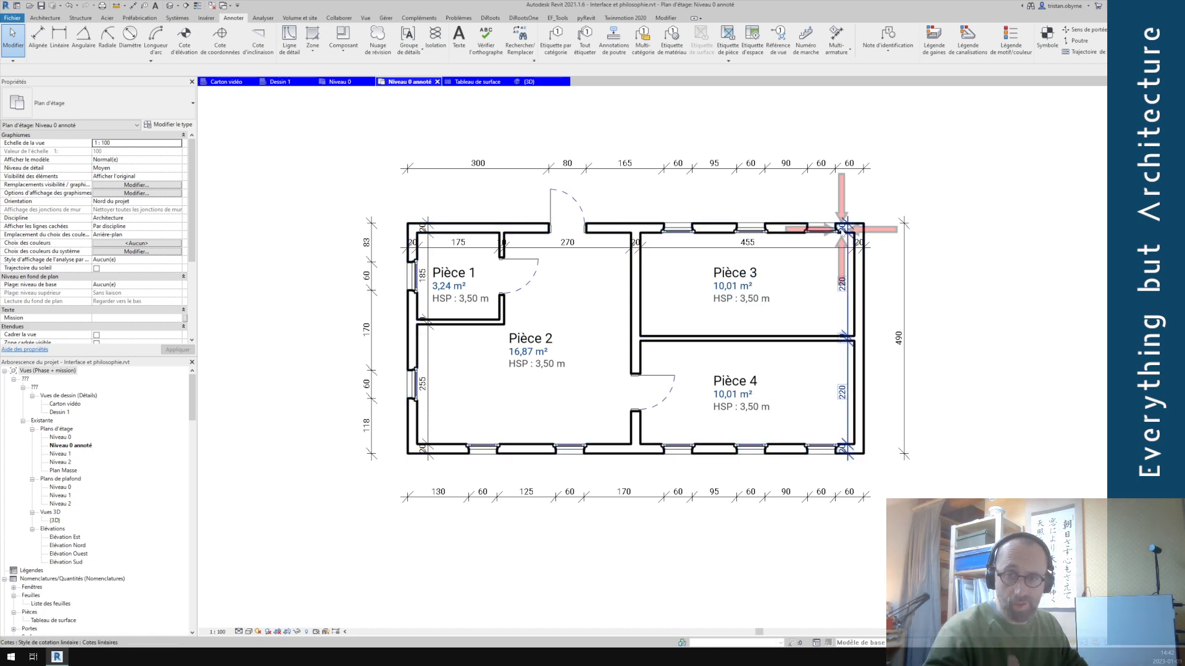
key("Tab")
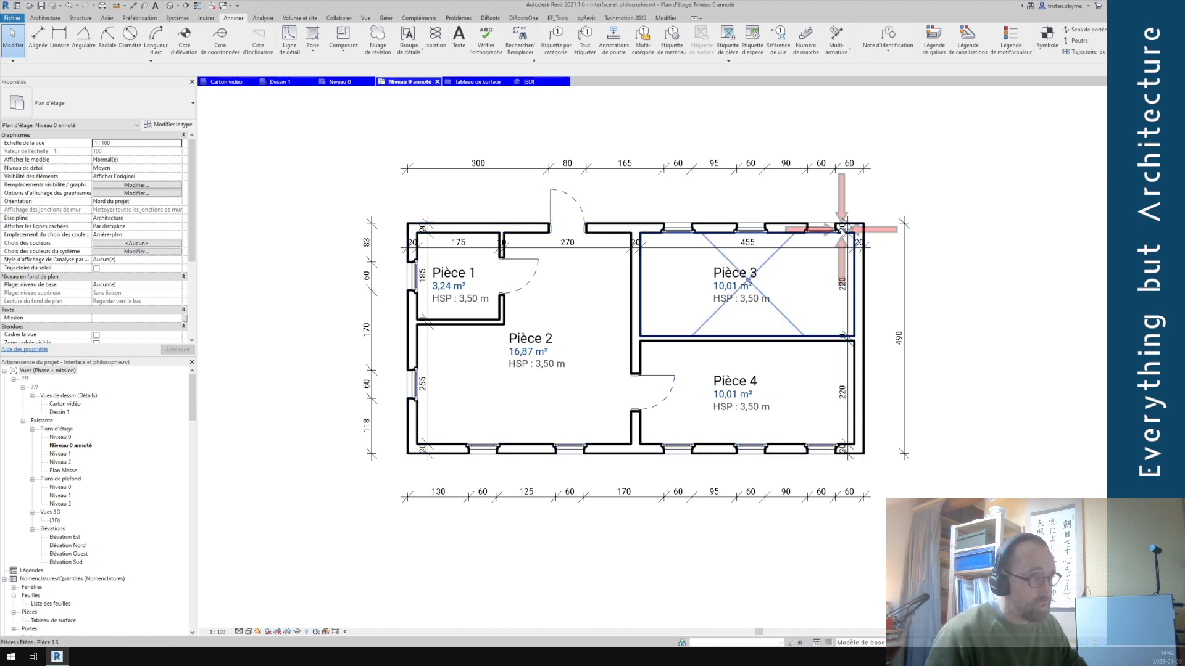
left_click_drag(757, 276, 766, 267)
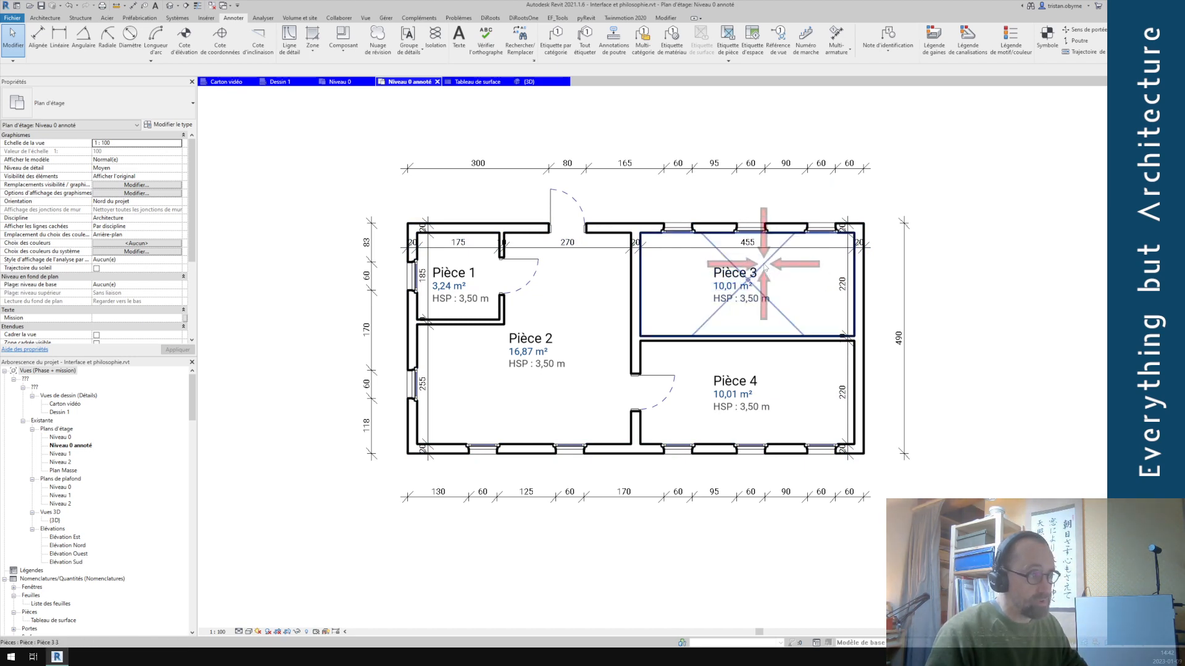
left_click(766, 268)
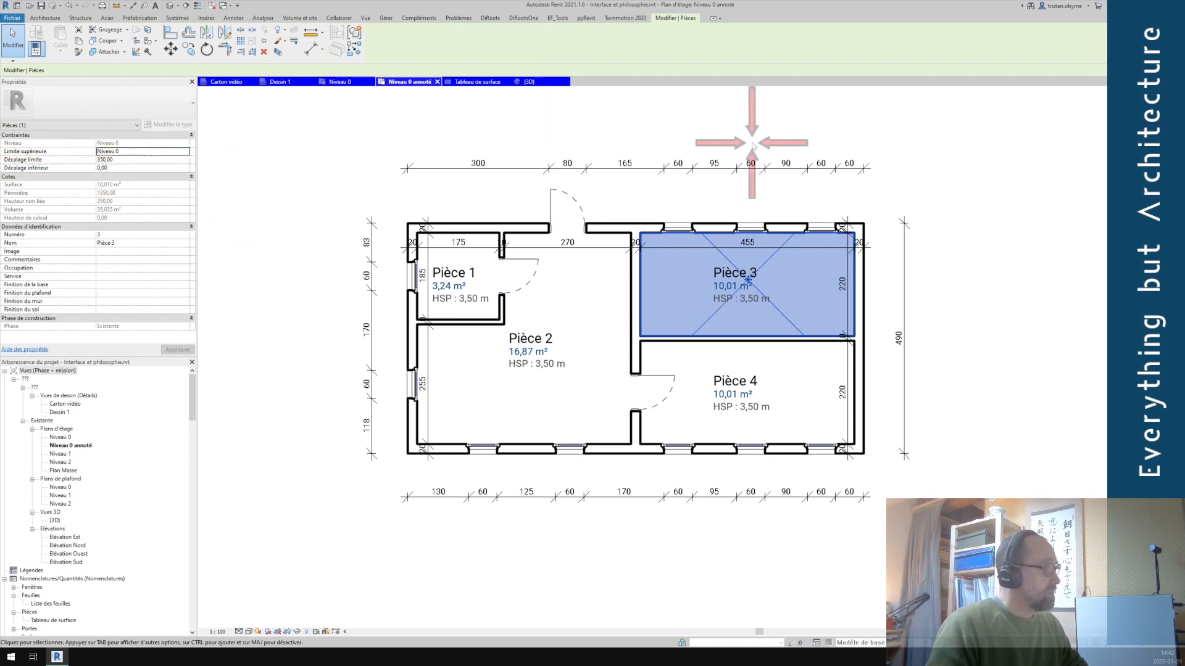
left_click(1084, 230)
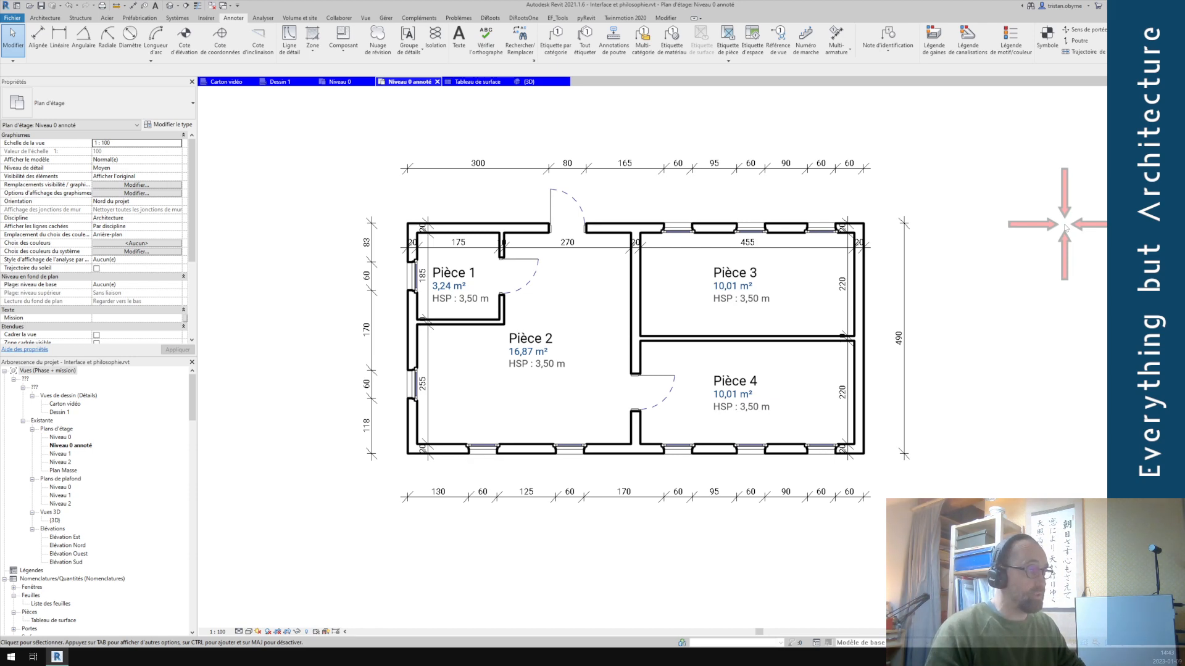
Compare the room properties of Pièce 3 and Pièce 2, and clear the selection.
left_click(789, 325)
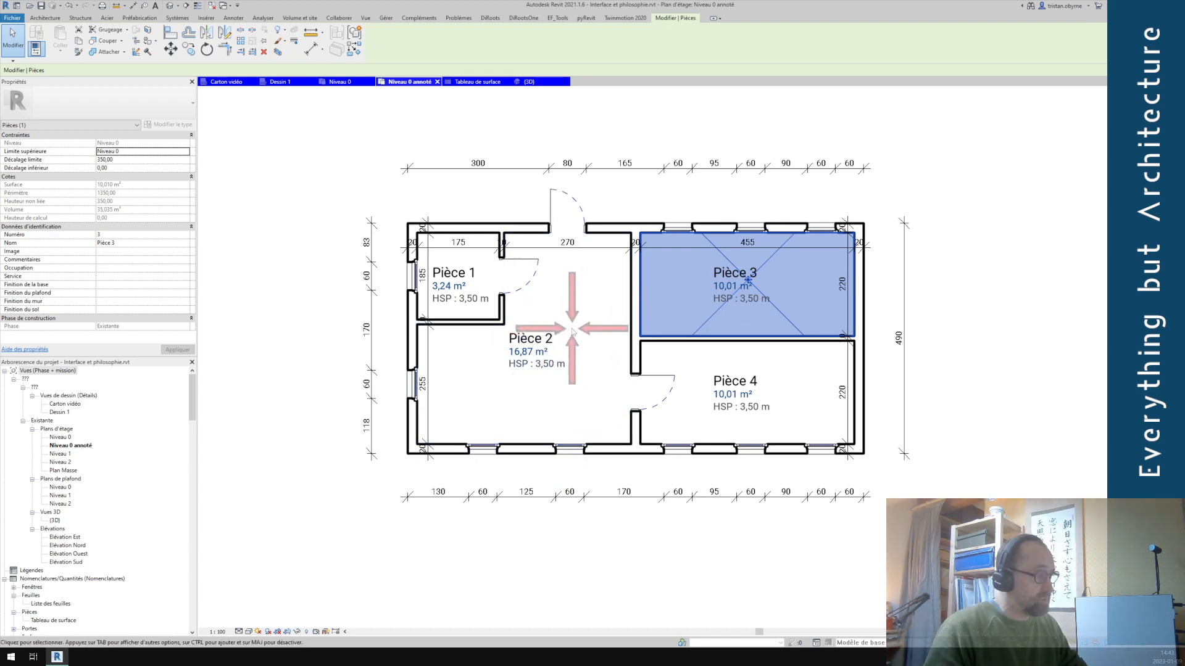
left_click(537, 373)
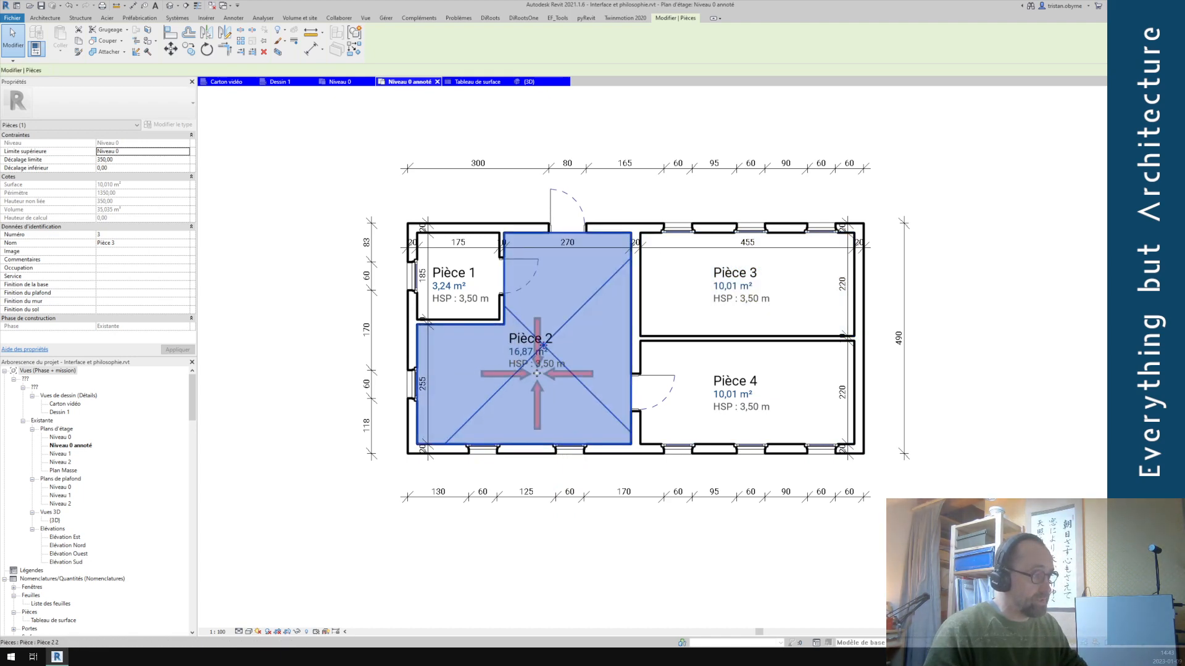
left_click_drag(537, 373, 548, 400)
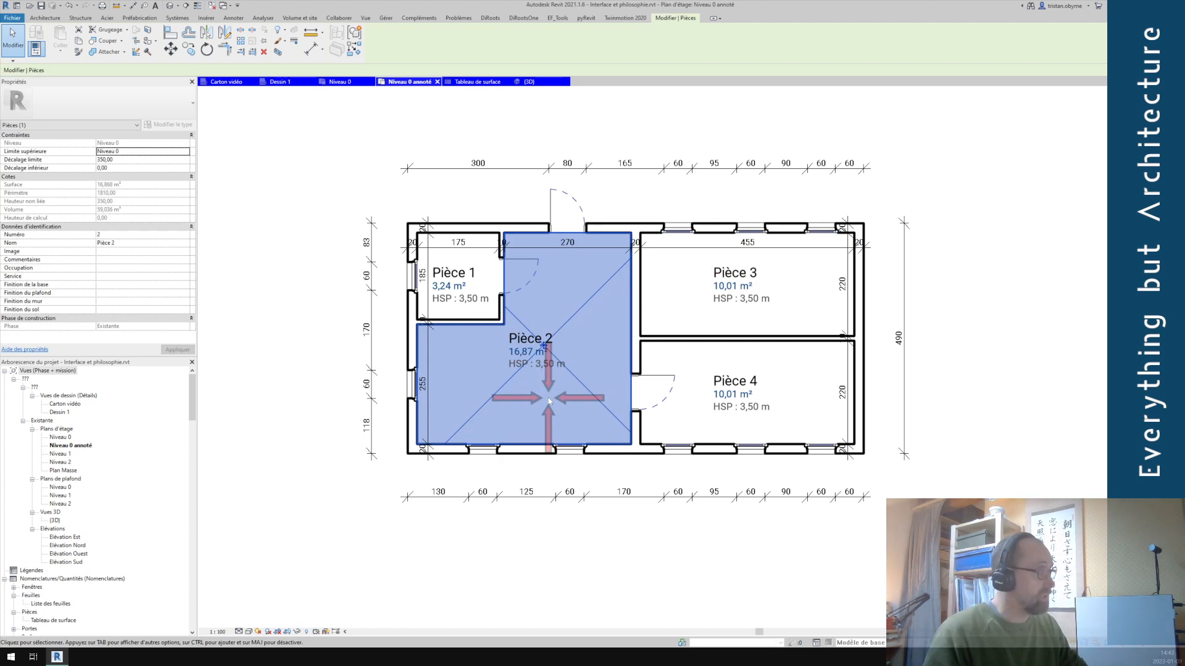
left_click(977, 158)
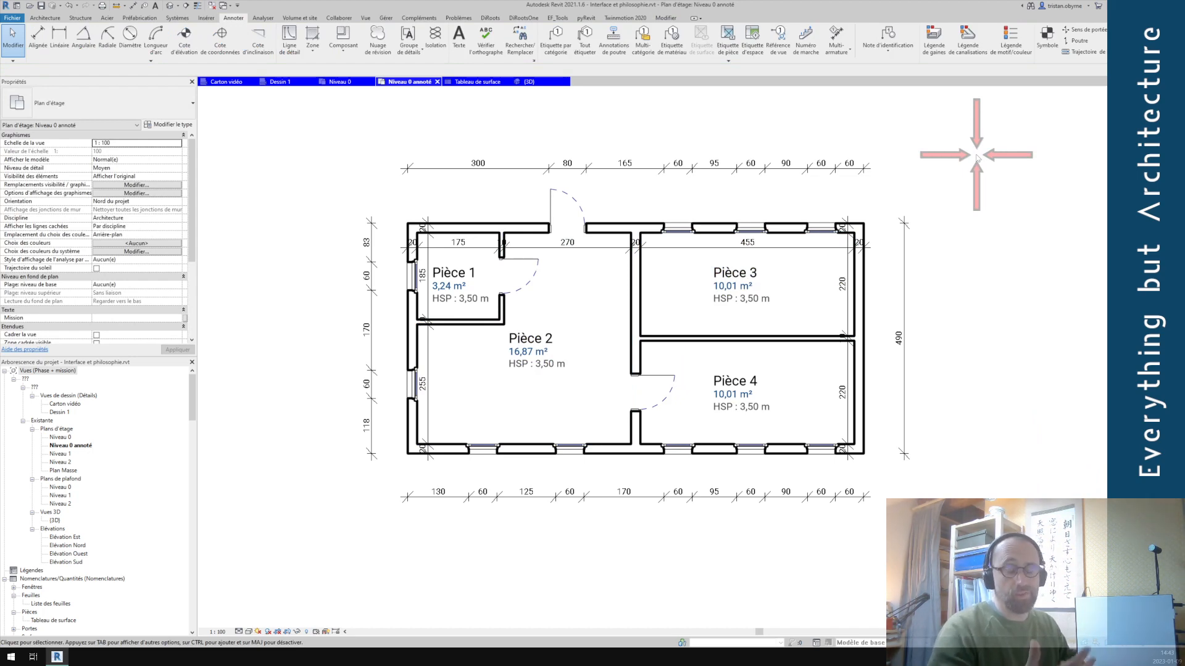
Open the Tableau de surface schedule and set the HSP of Pièce 1 to 2.70 m.
left_click(464, 85)
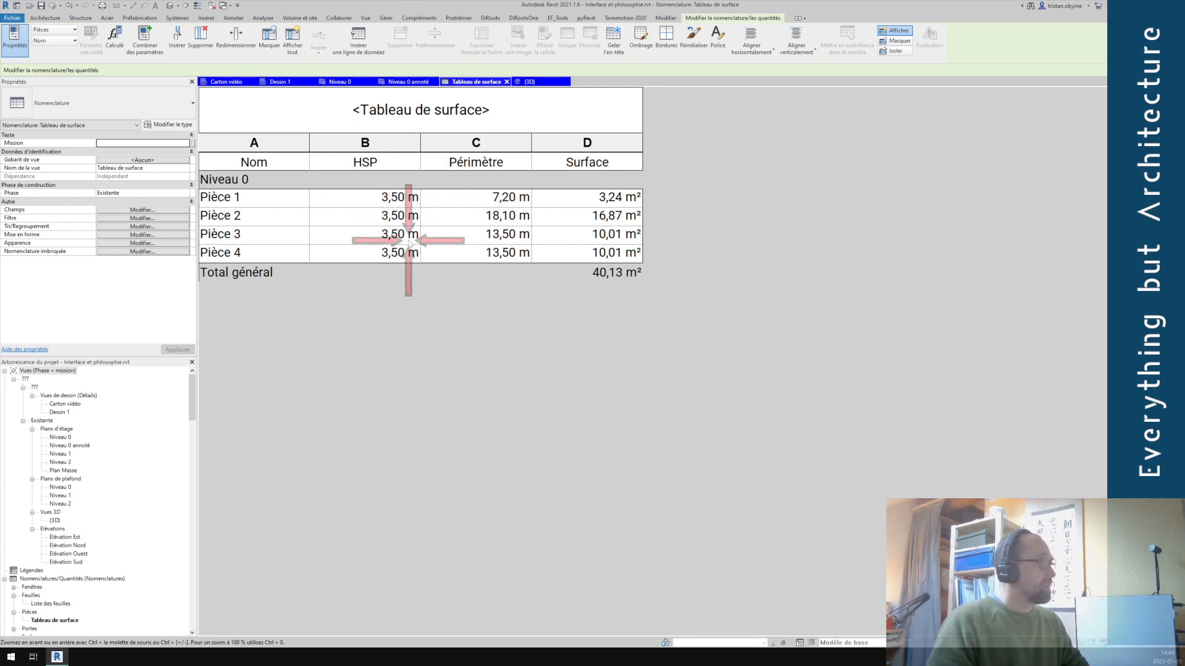
left_click(395, 196)
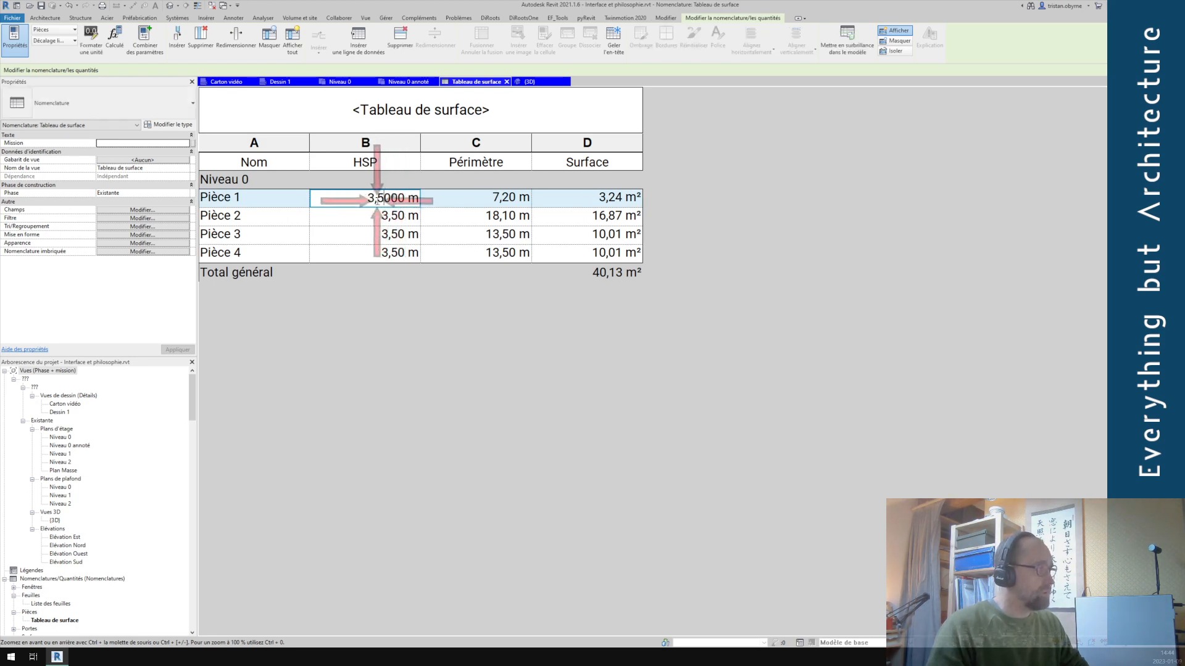
mouse_move(368, 200)
left_mouse_down()
mouse_move(396, 199)
mouse_move(386, 198)
left_mouse_up()
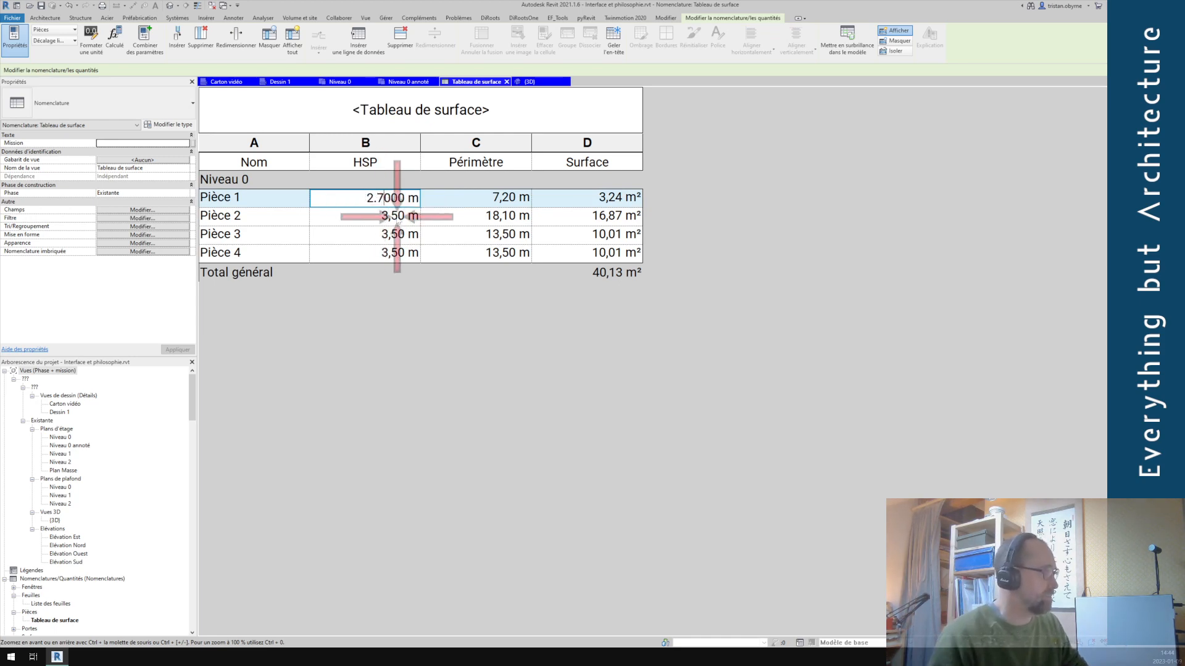
left_click(387, 214)
Set the HSP of Pièce 2 to 3.05 m in the surface schedule.
left_click(387, 214)
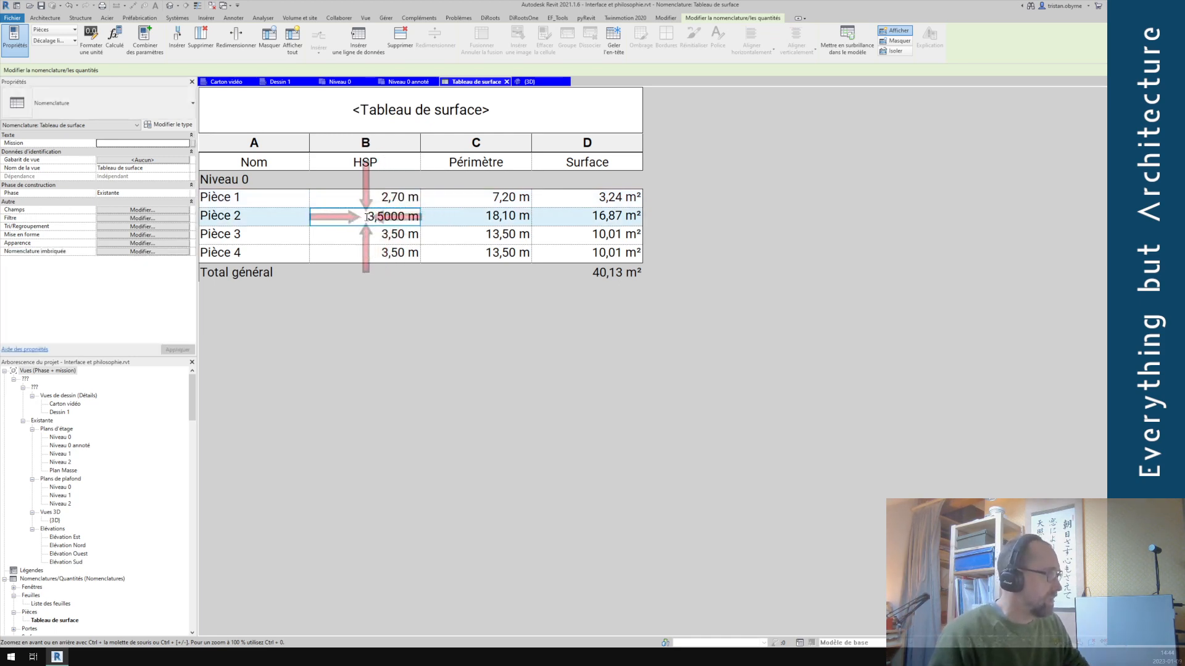
left_click_drag(367, 216, 401, 216)
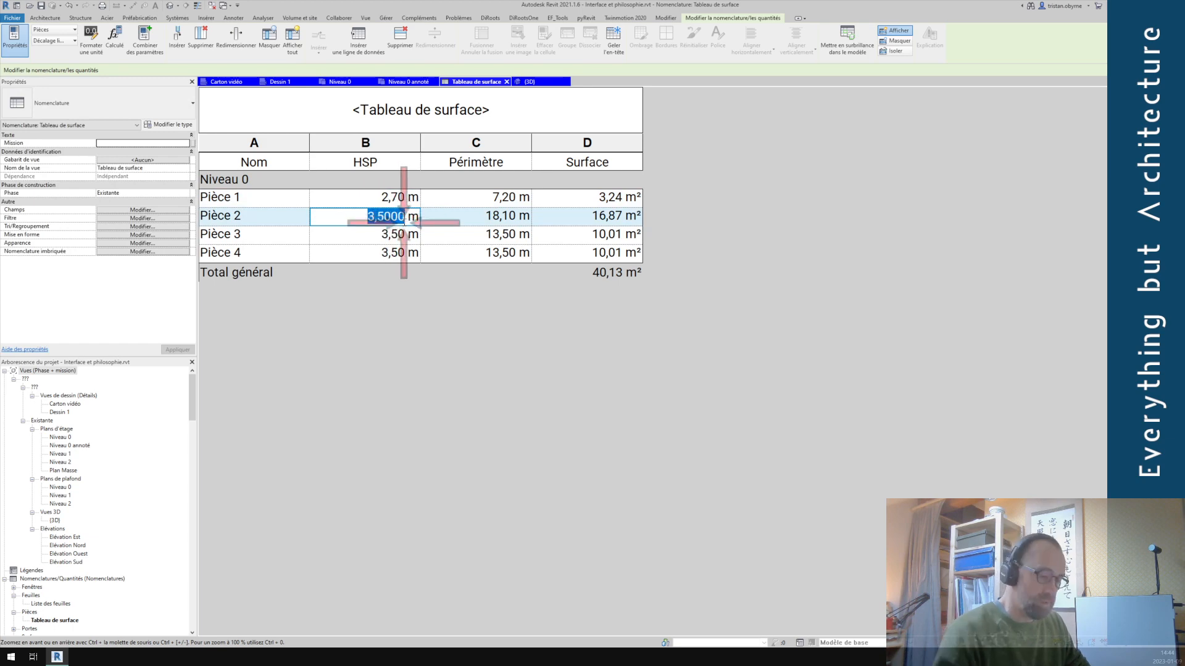
key("Return")
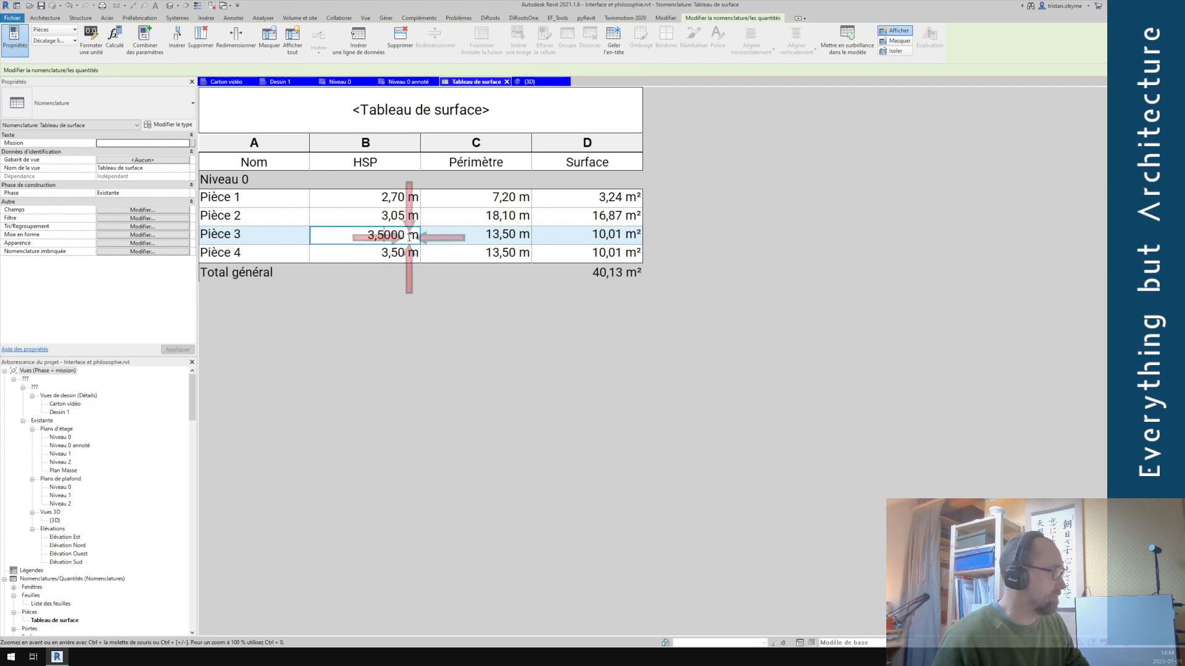
Set the HSP of Pièce 3 and Pièce 4 to 3.00 m in the surface schedule.
left_click_drag(405, 238, 334, 239)
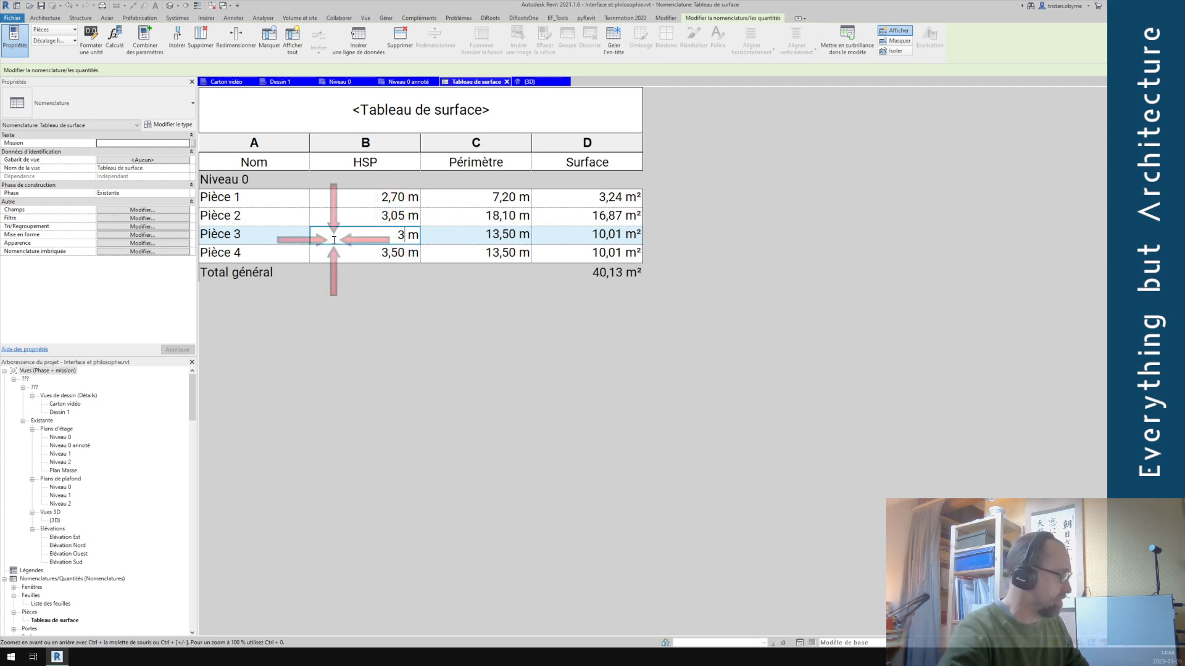
type("3")
key("Return")
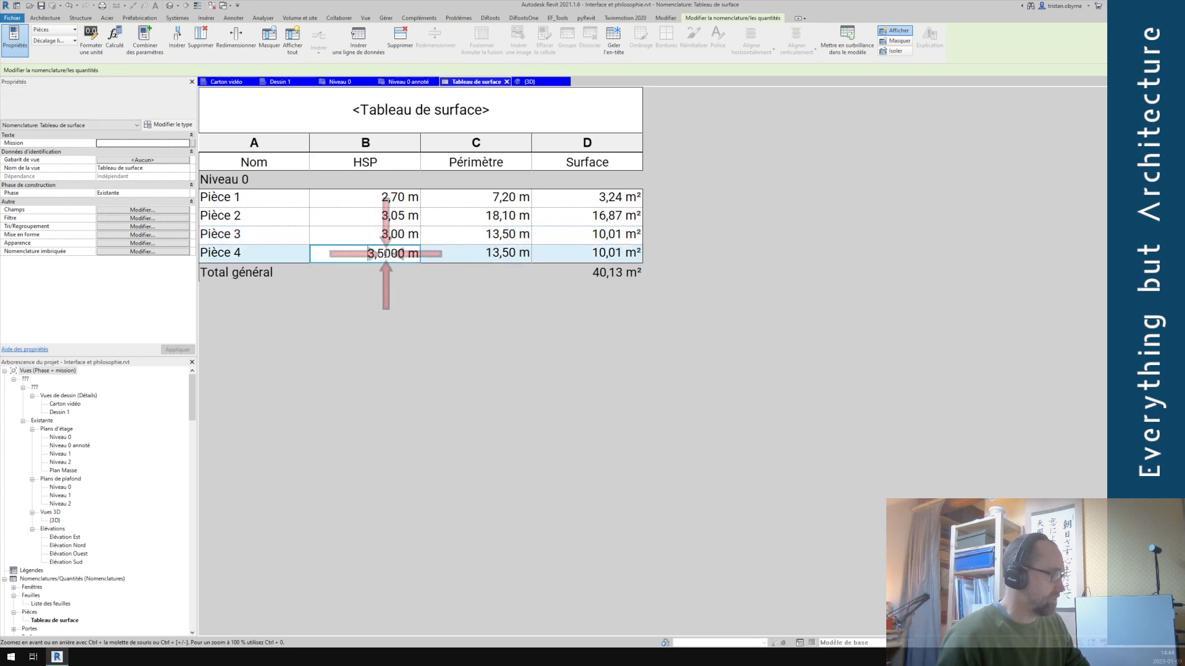
key("Escape")
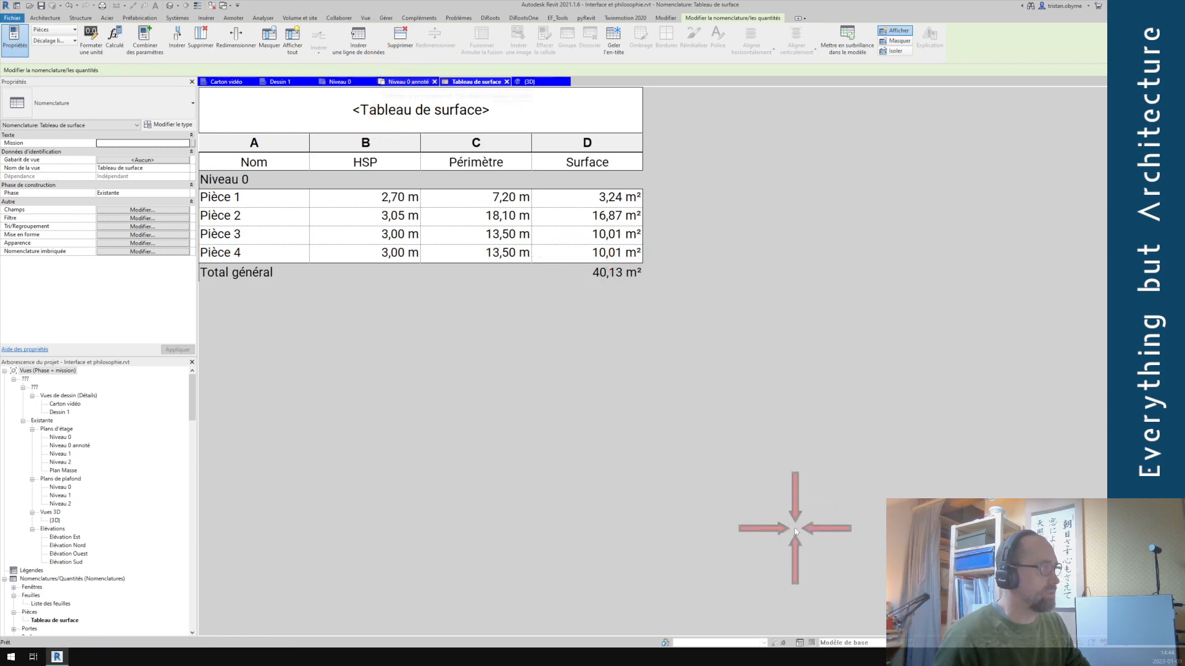
In the Niveau 0 annoté plan, set the Pièce 3/Pièce 4 partition's distance from the upper exterior wall to 150, and check the surface schedule.
key("ctrl+Tab")
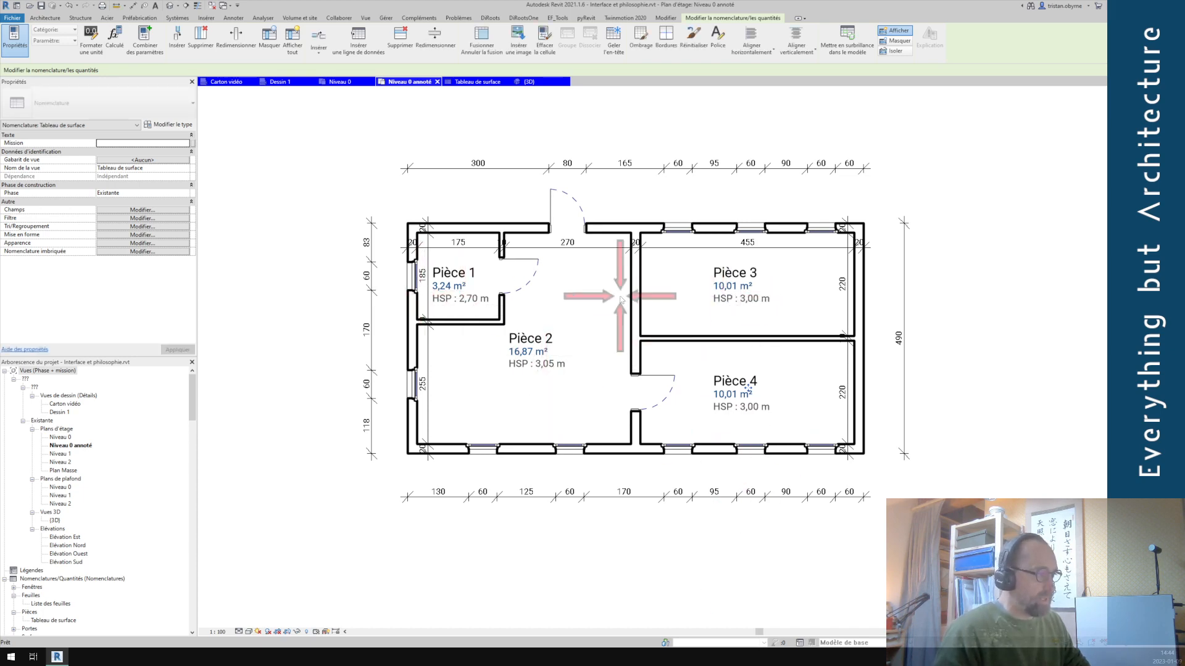
left_click(744, 349)
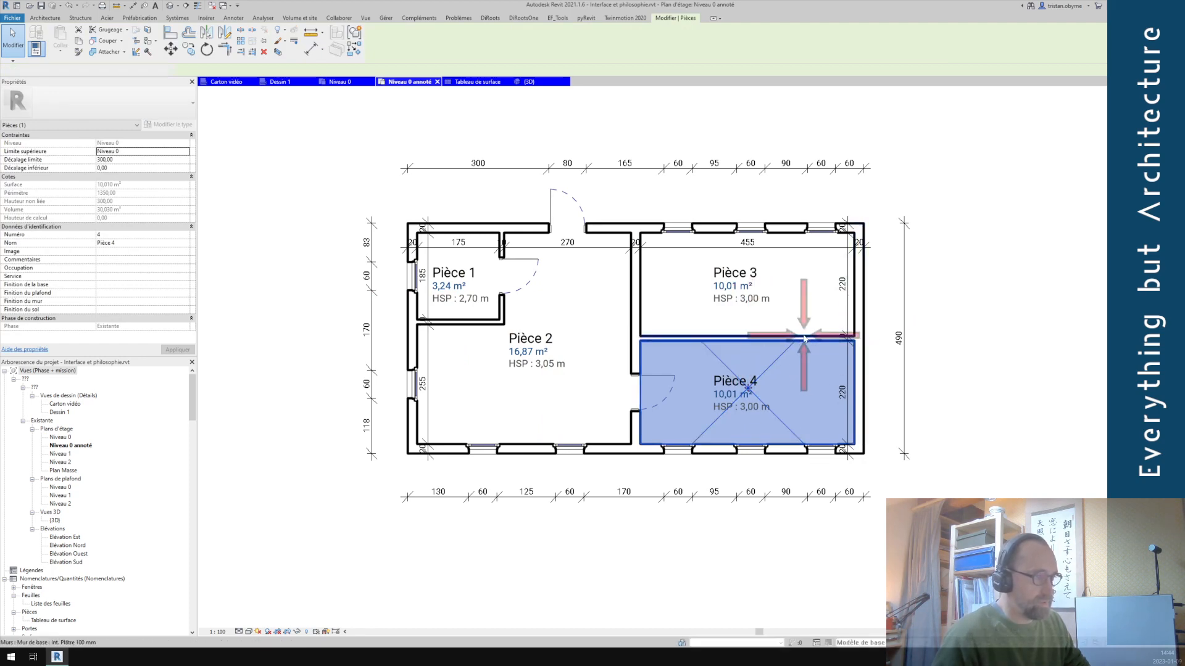
left_click(756, 339)
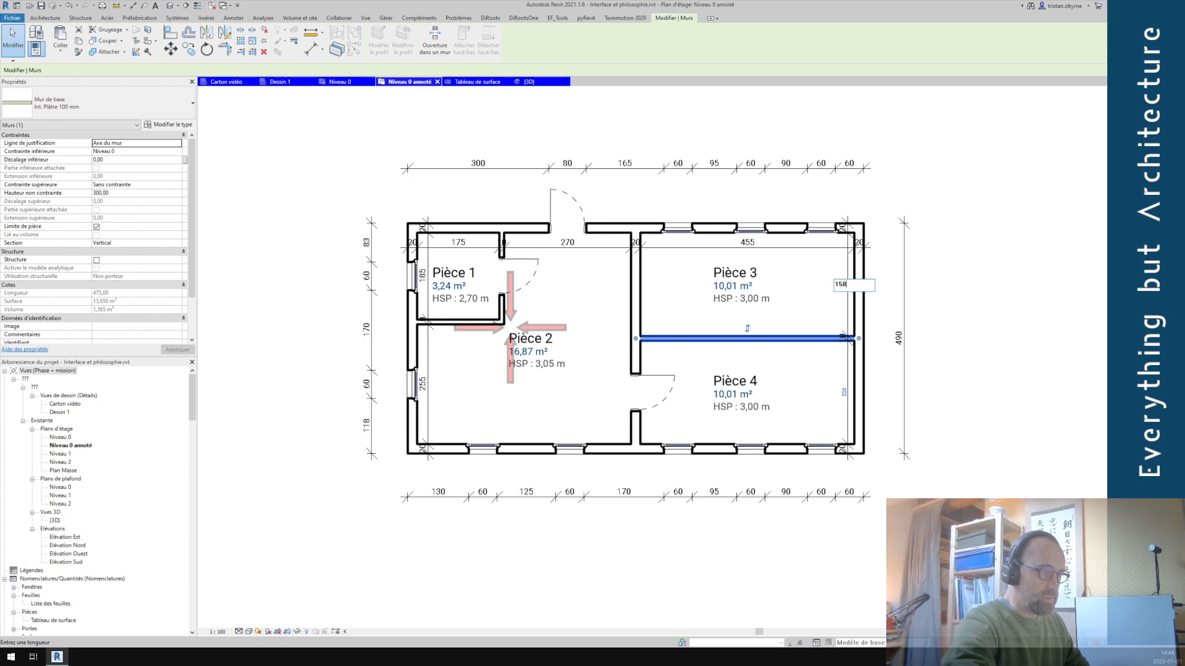
key("Return")
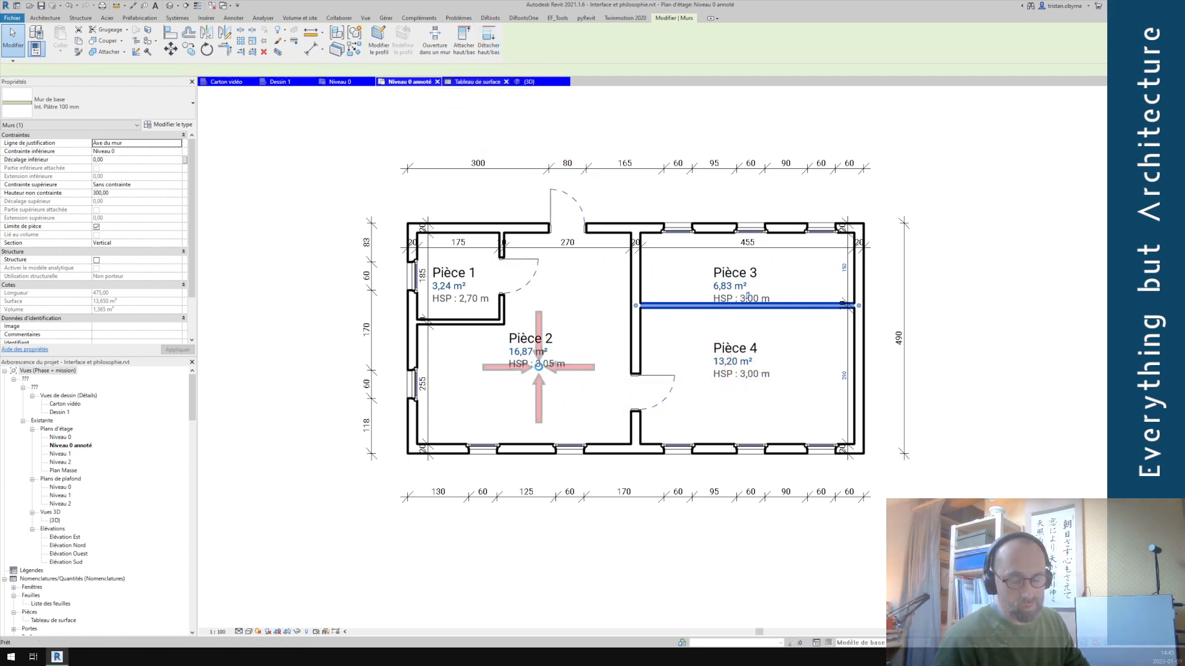
key("ctrl+Tab")
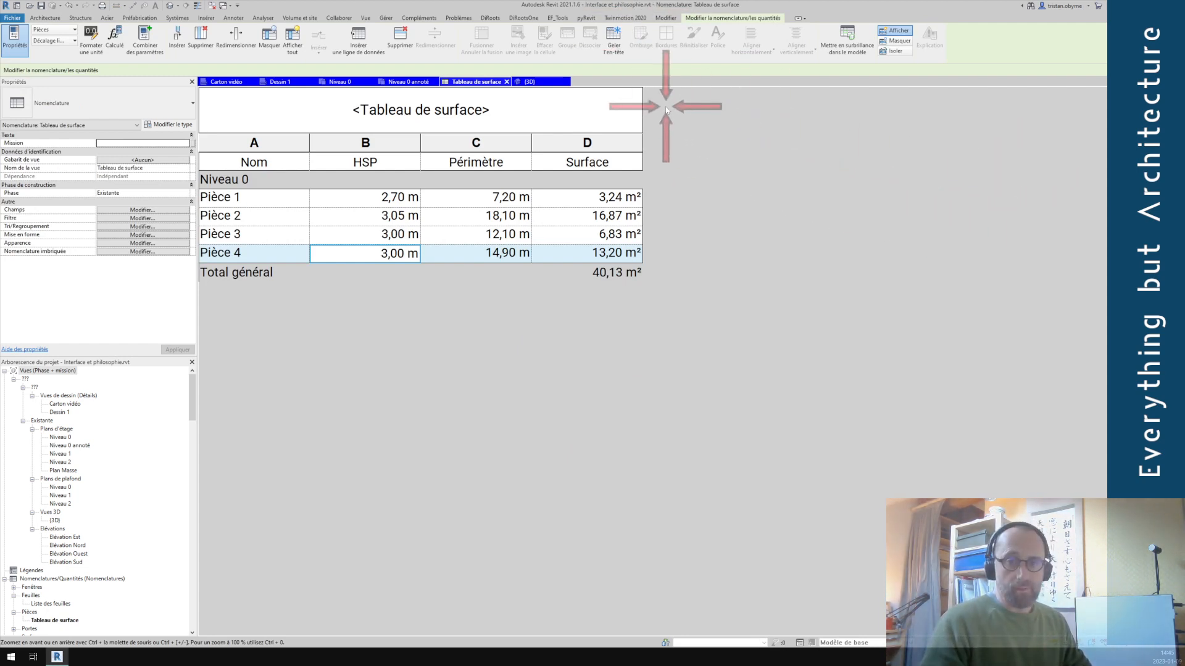
In the {3D} view, set the distance between the Pièce 3/Pièce 4 partition and the exterior wall on Pièce 3's side to 170.
left_click(537, 82)
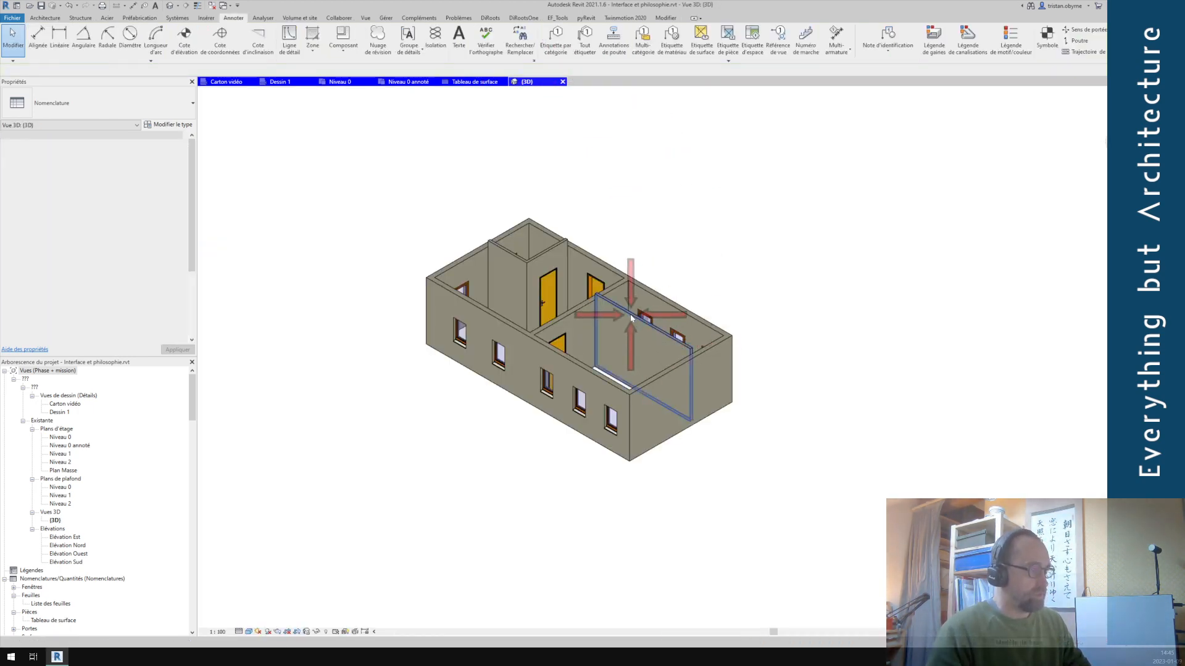
left_click(636, 333)
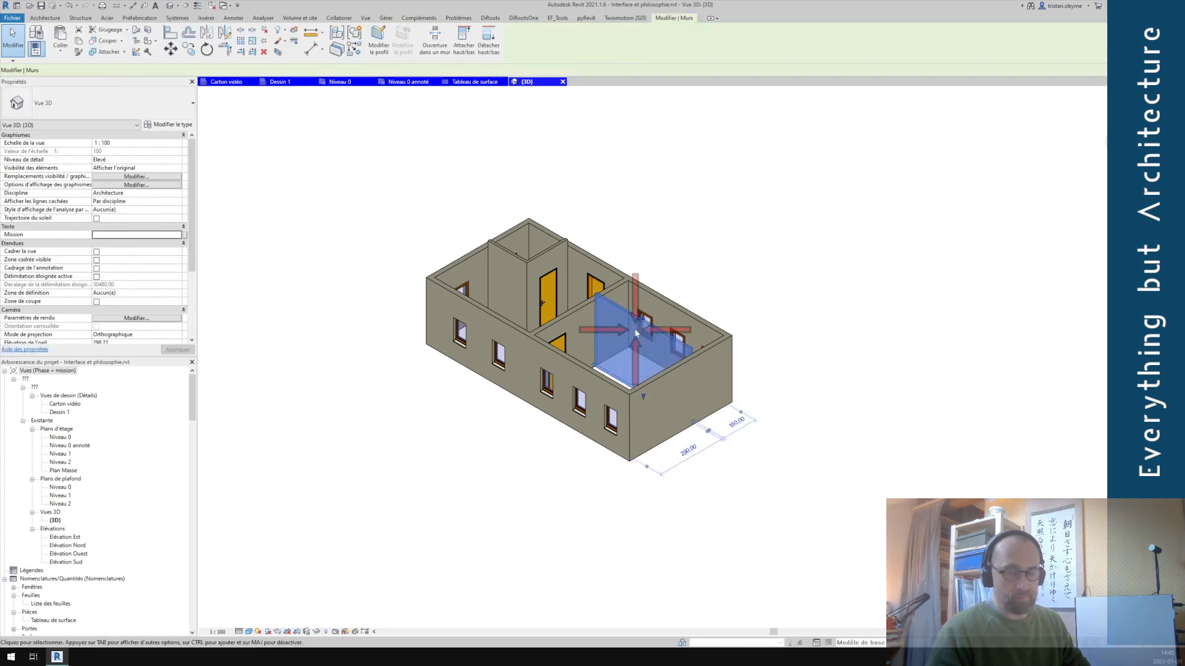
left_click(734, 422)
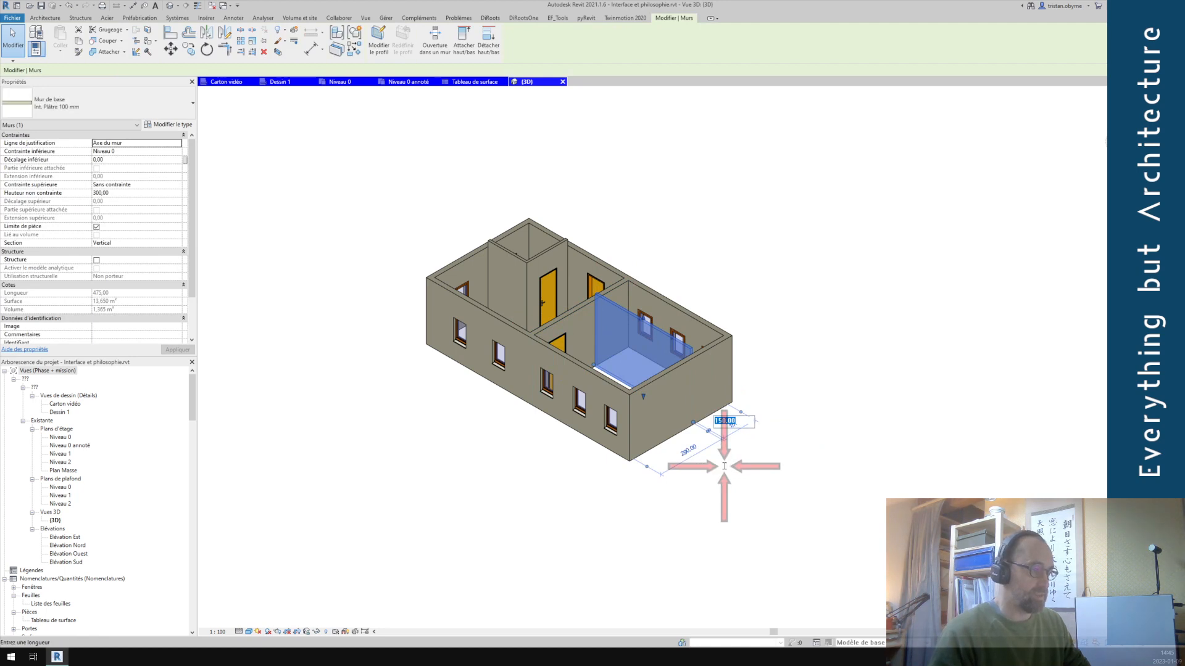
type("170")
key("Return")
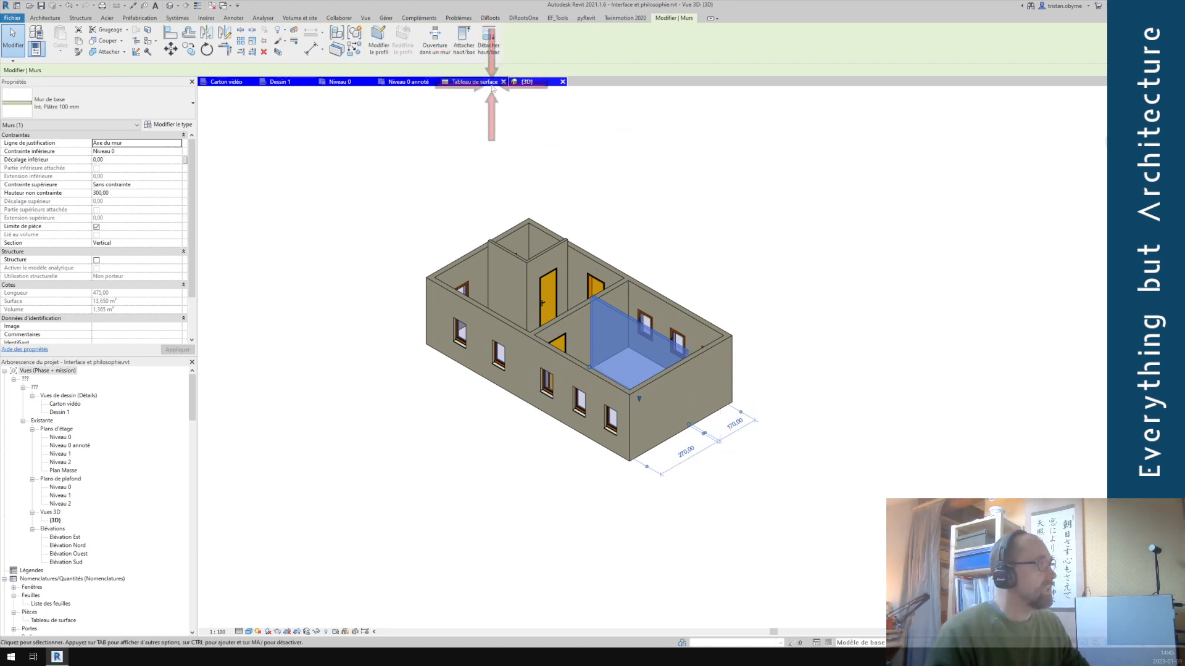
Check the moved partition in the Niveau 0 annoté plan, clear the selection, and look through the analysis and massing and site tools.
left_click(344, 86)
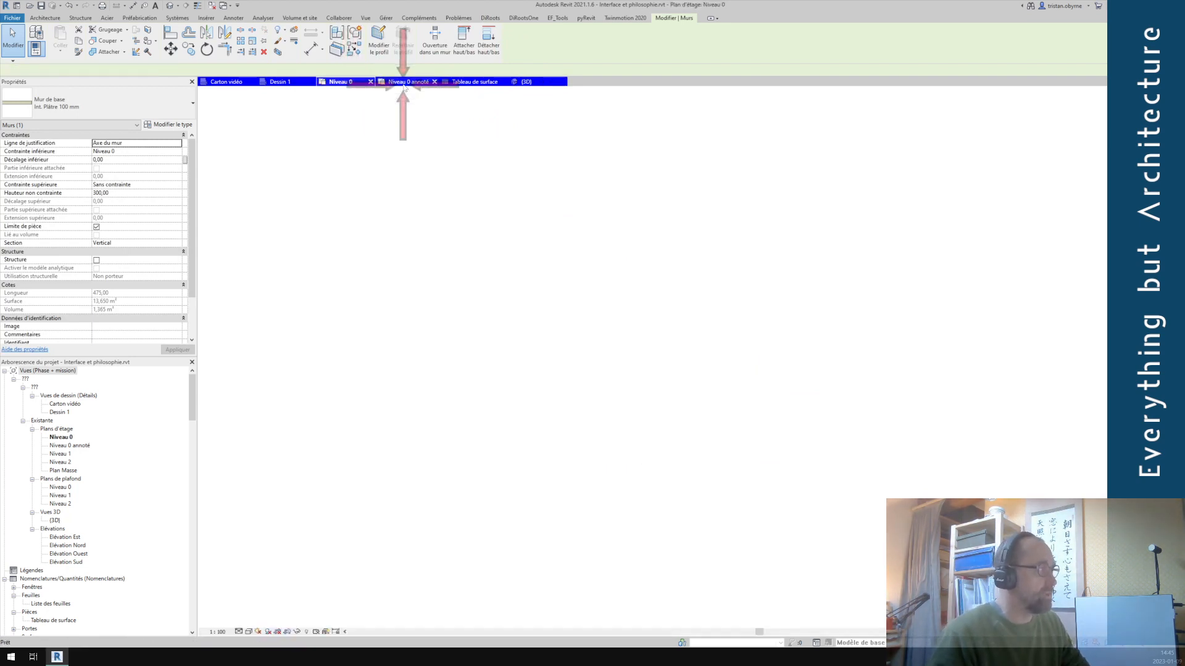
left_click(404, 87)
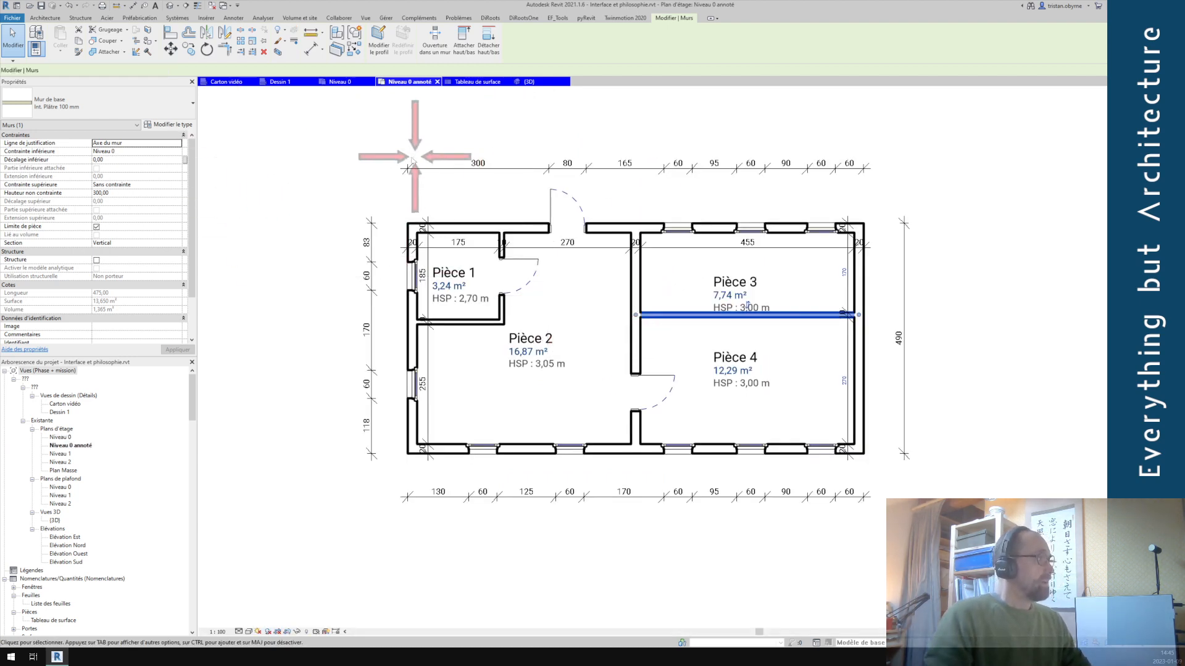
left_click(473, 206)
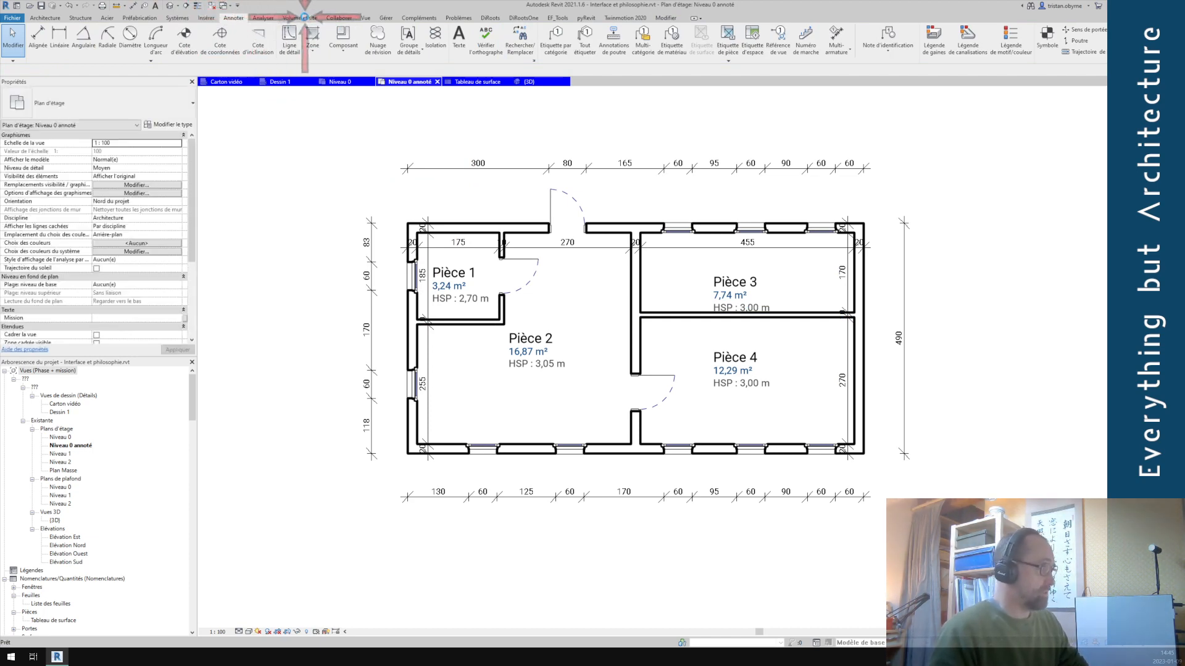
left_click(297, 18)
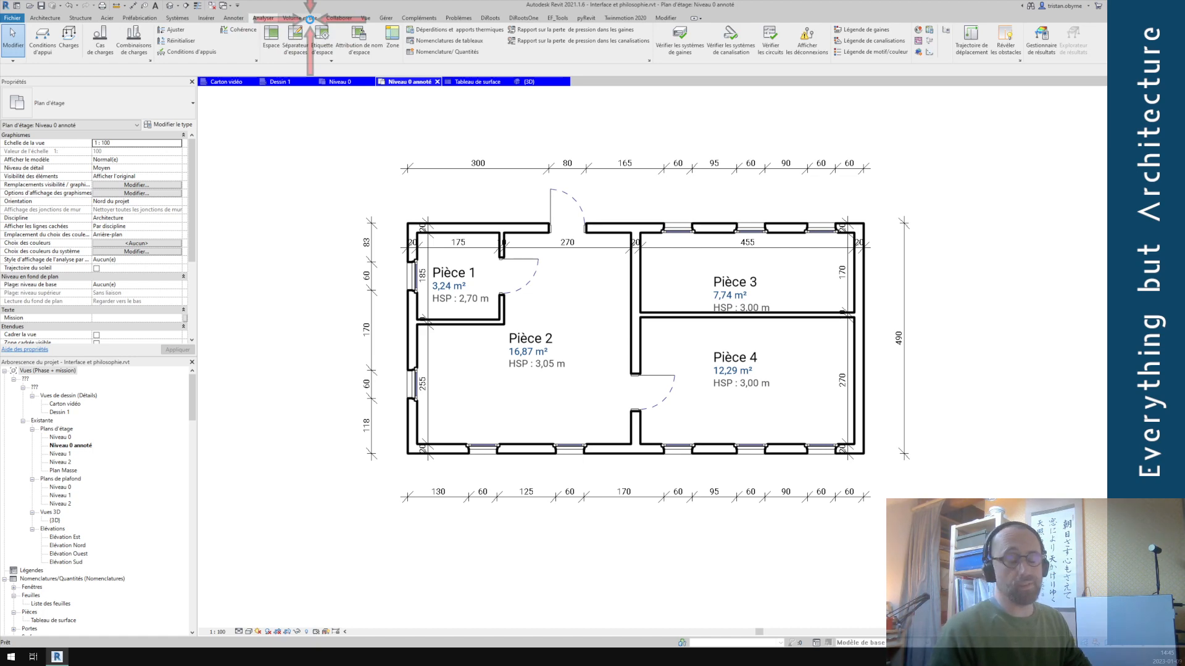
left_click(309, 17)
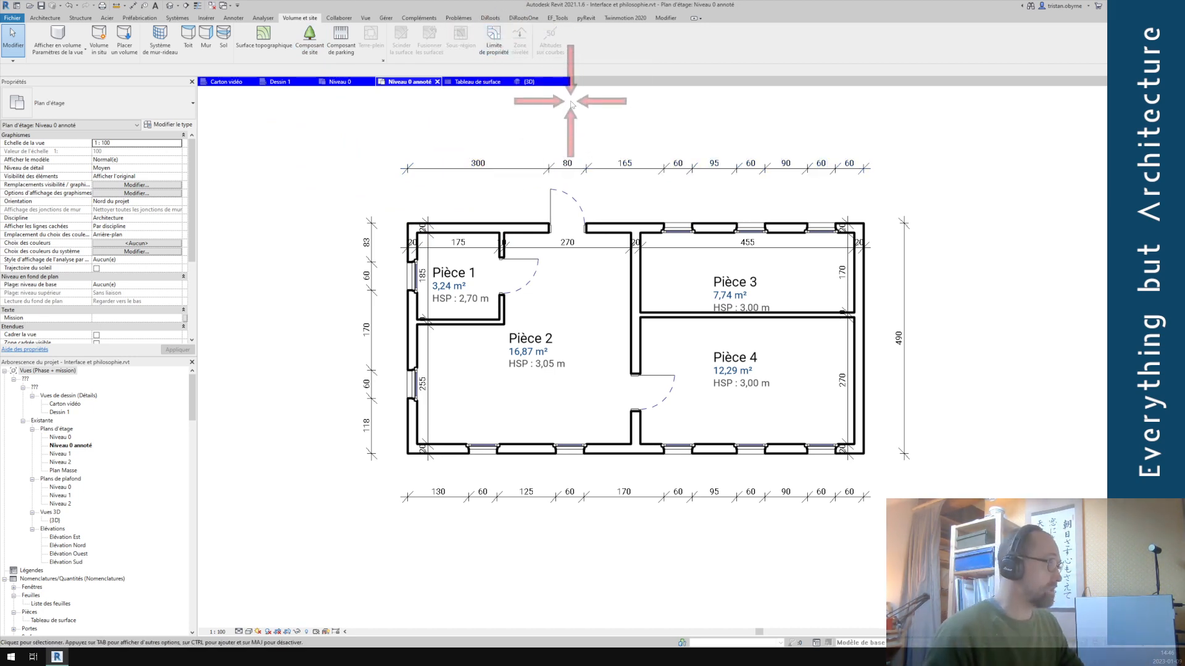
Create a vertical section across the whole building, cutting through the entrance door and Pièce 2.
left_click(366, 19)
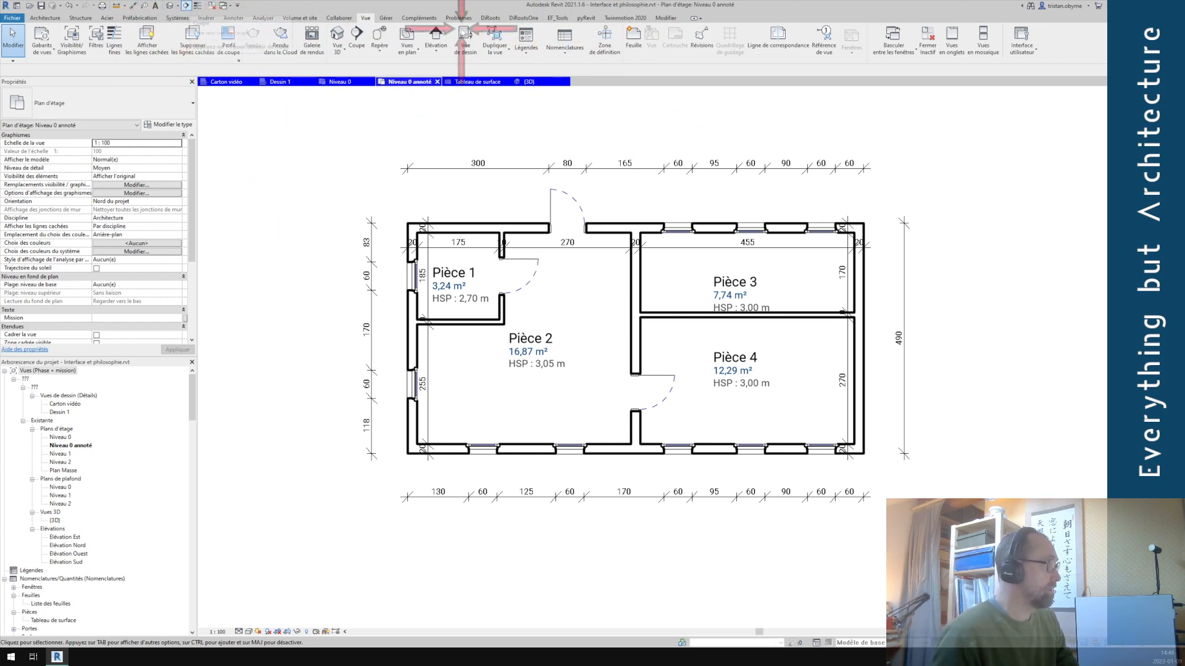
left_click(357, 38)
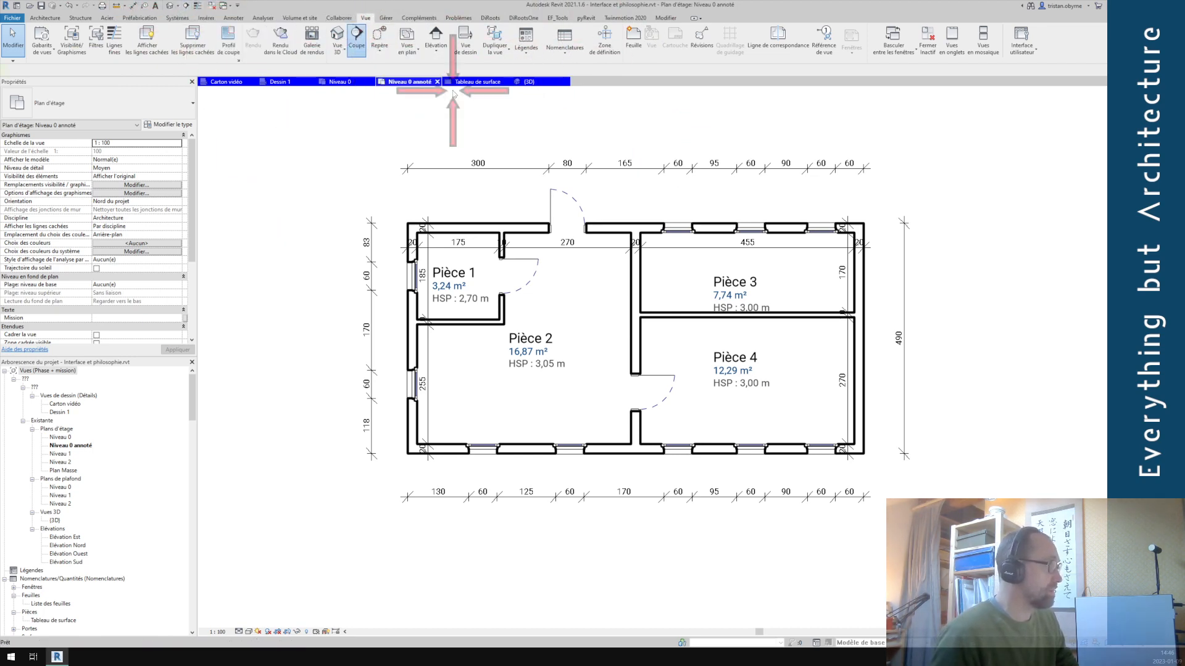
left_click(560, 146)
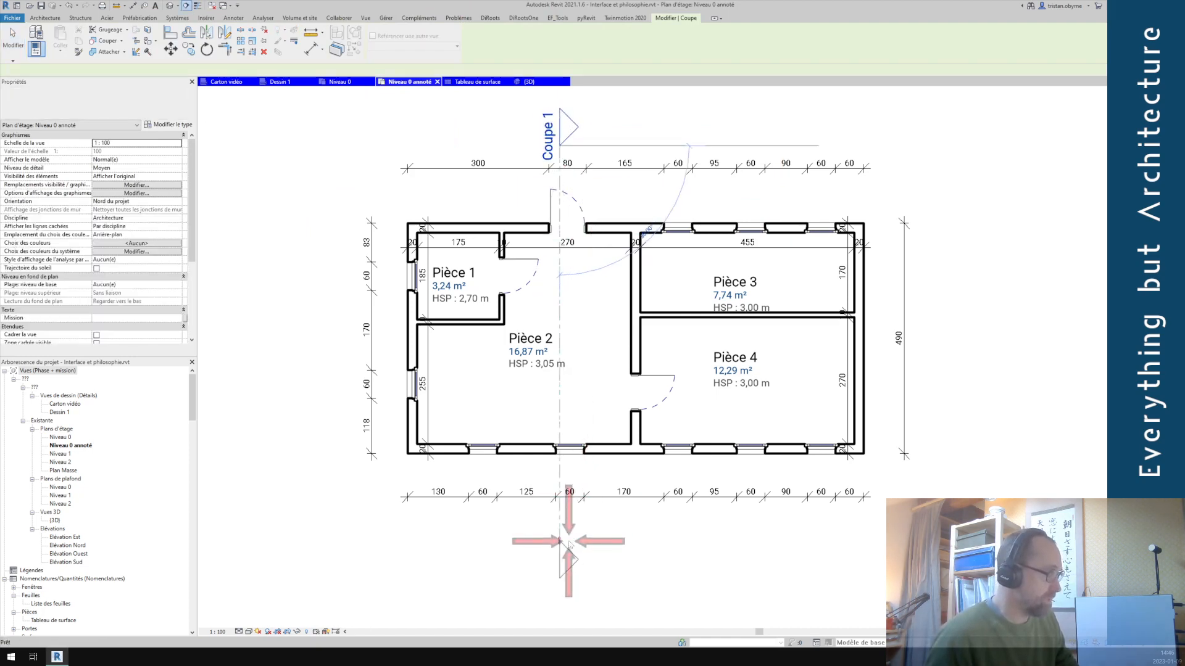
left_click(568, 542)
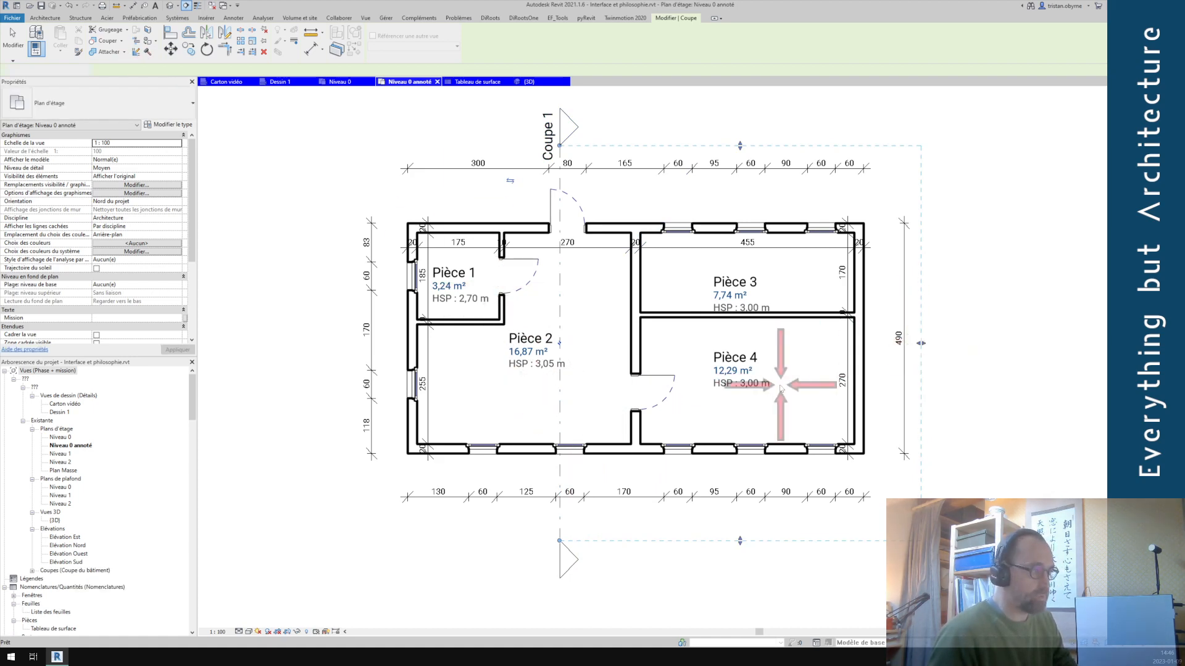
key("Escape")
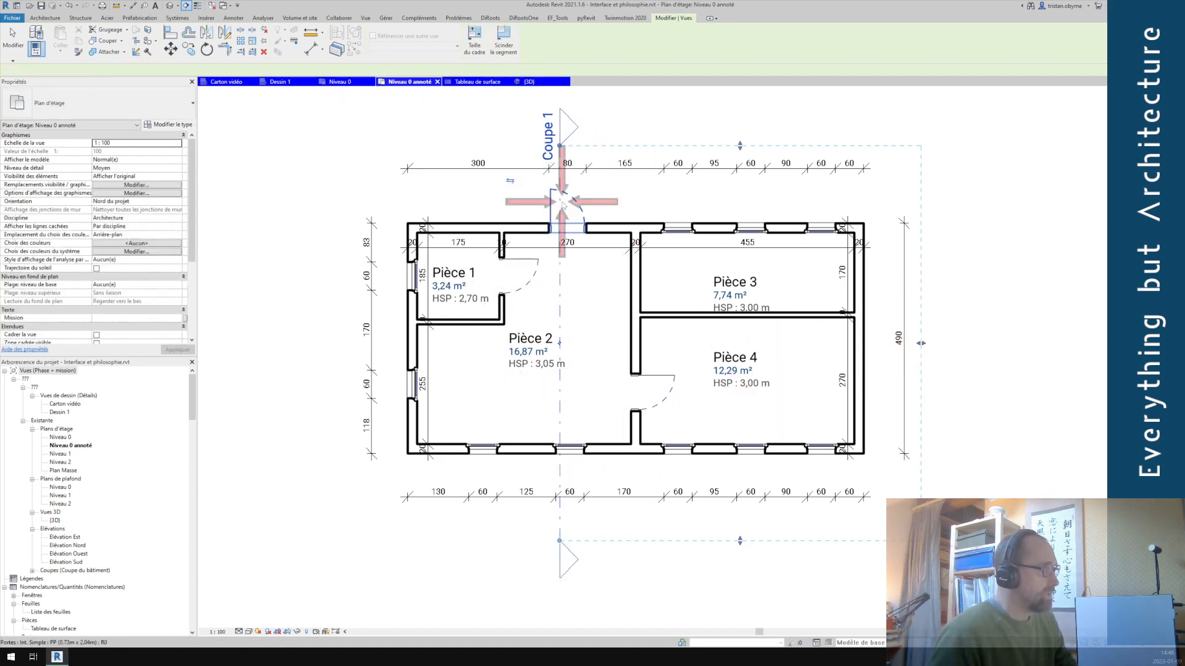
Open the section view from its line in the plan to examine it, and close that view.
left_click(559, 315)
right_click(559, 314)
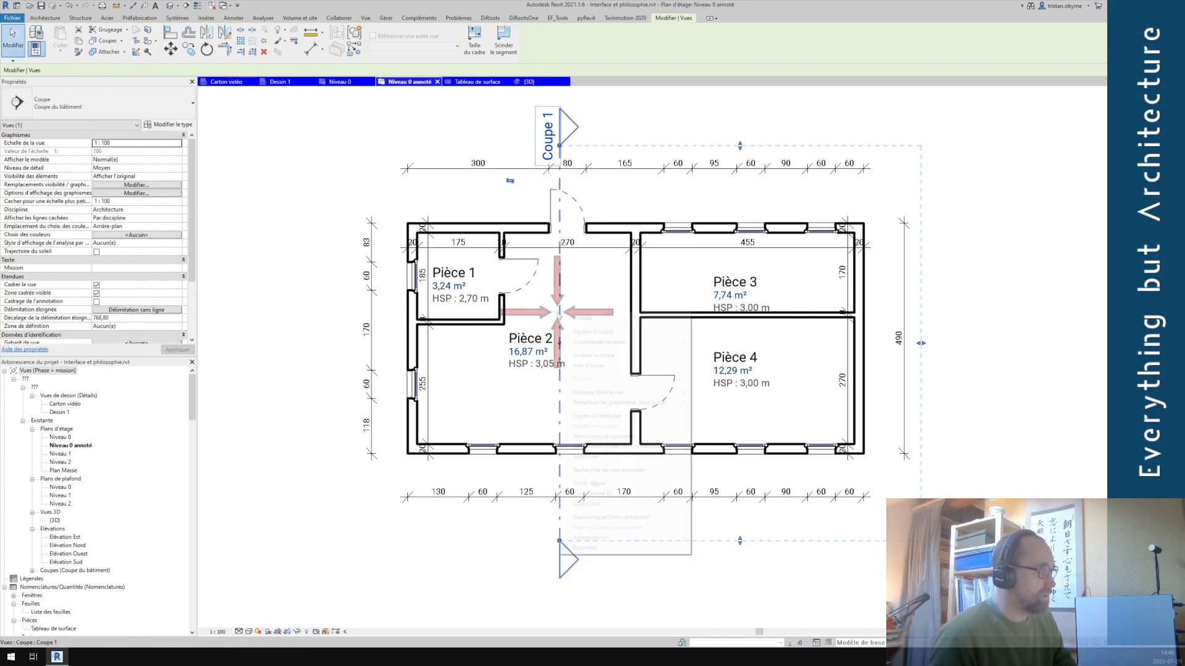
left_click(599, 369)
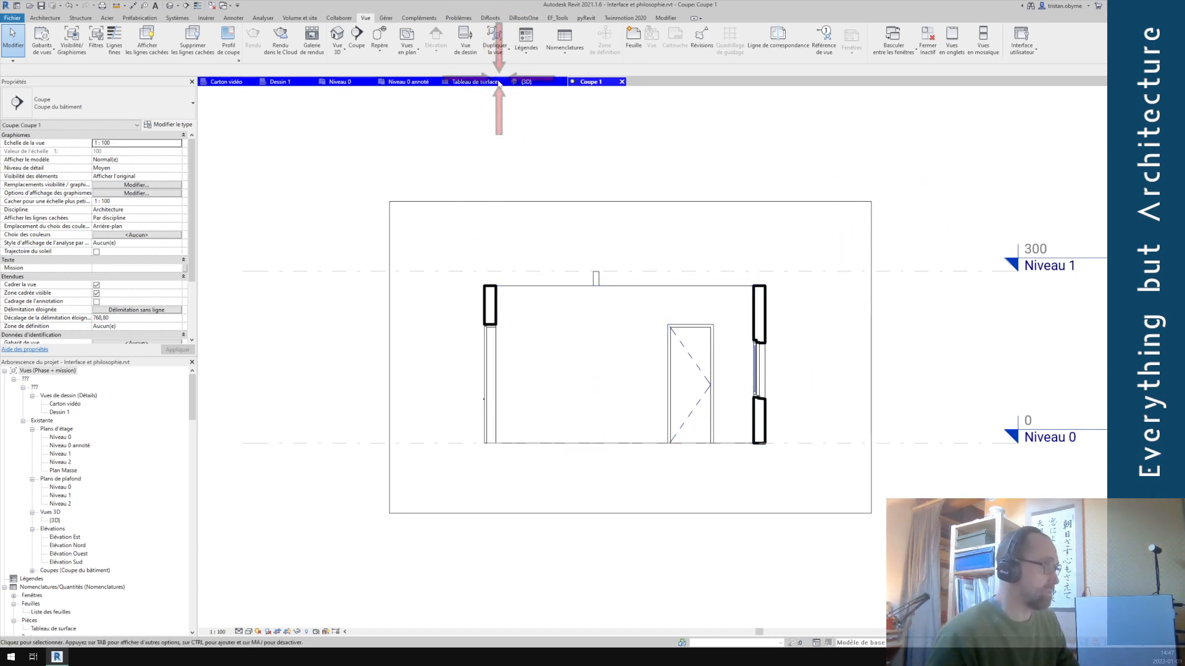
left_click(621, 82)
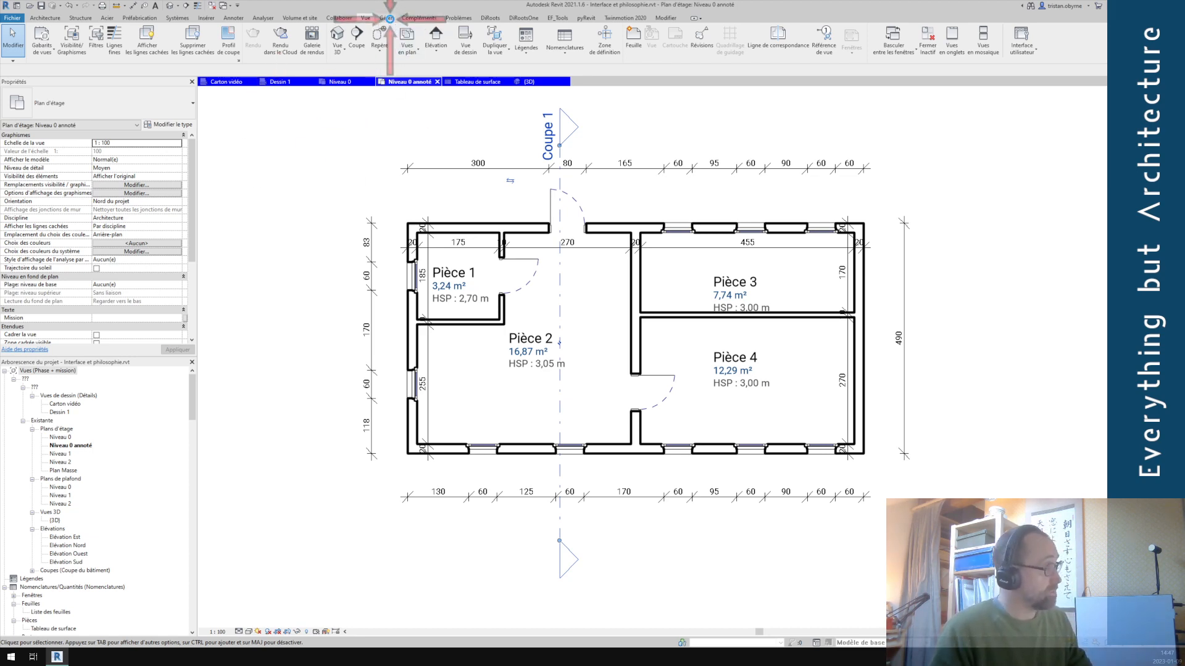
Look through the project management and modification tools, and select the upper exterior wall to see its specific tools.
left_click(387, 18)
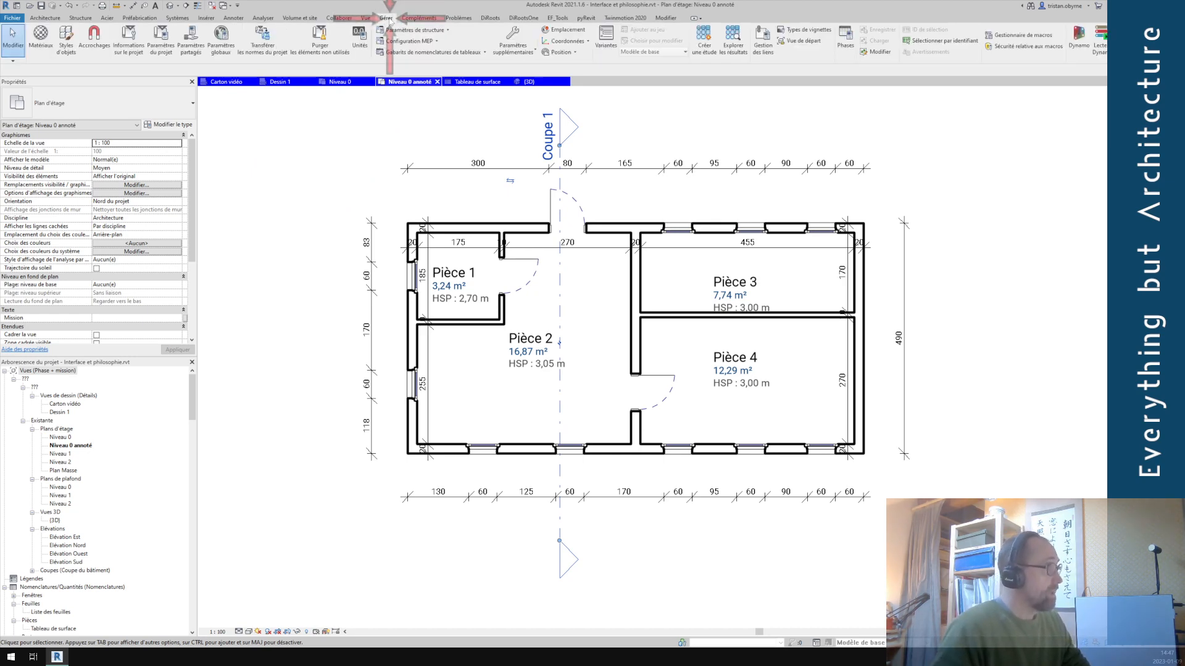
left_click(41, 43)
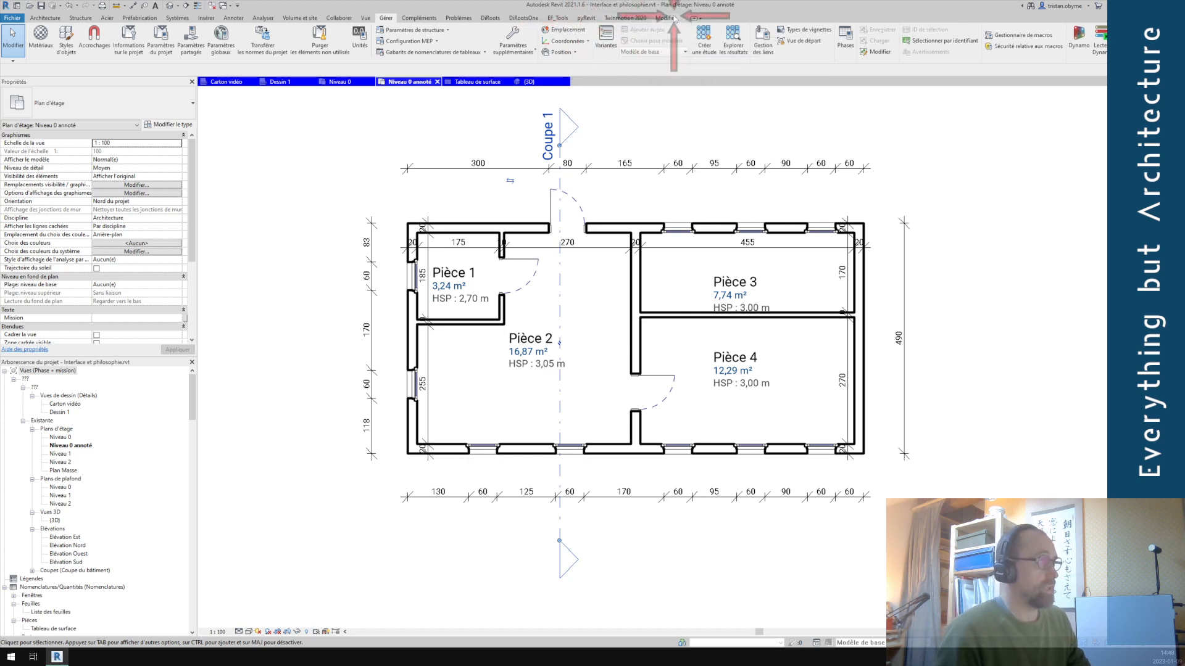
left_click(665, 18)
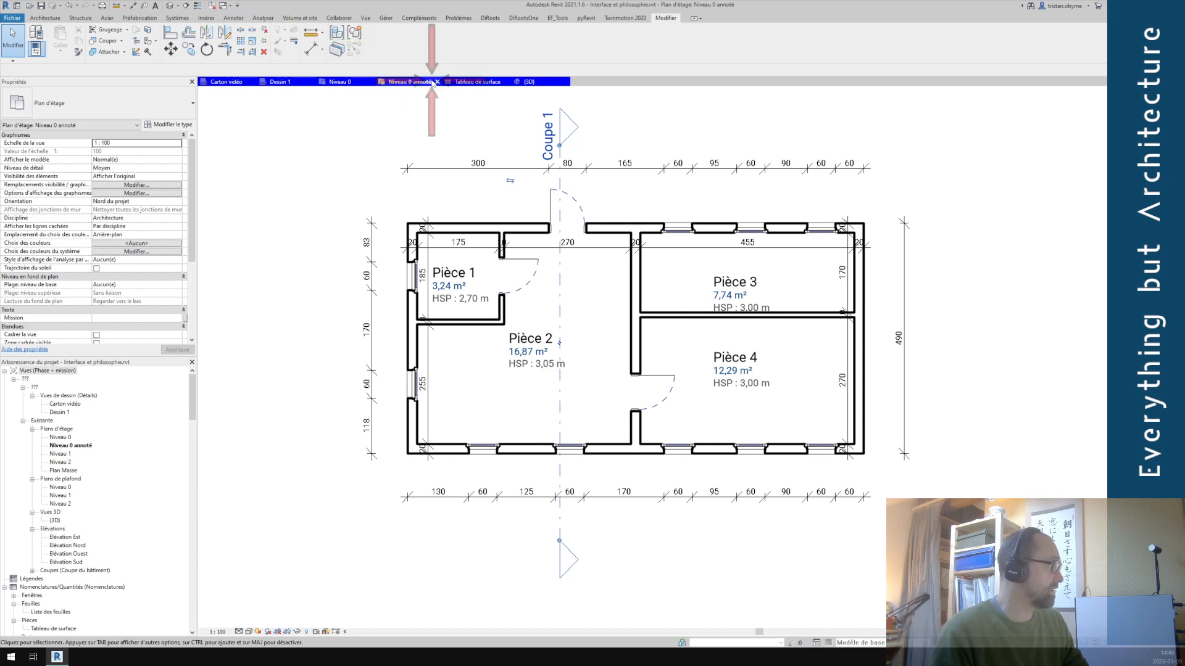
left_click(607, 226)
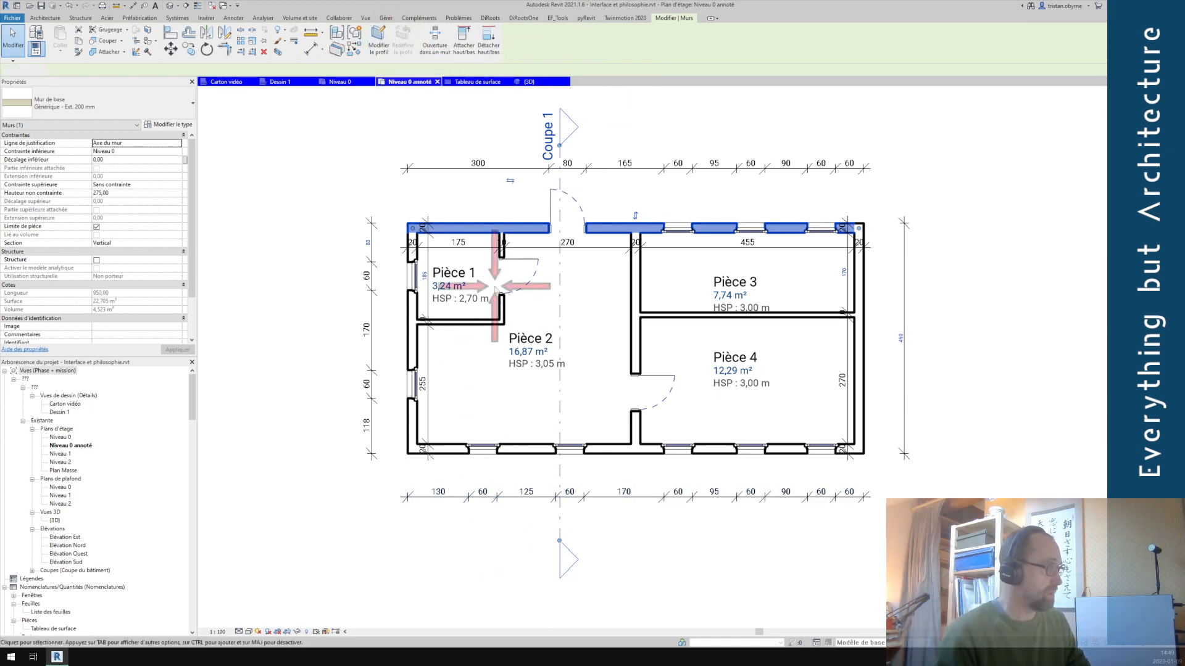
key("Escape")
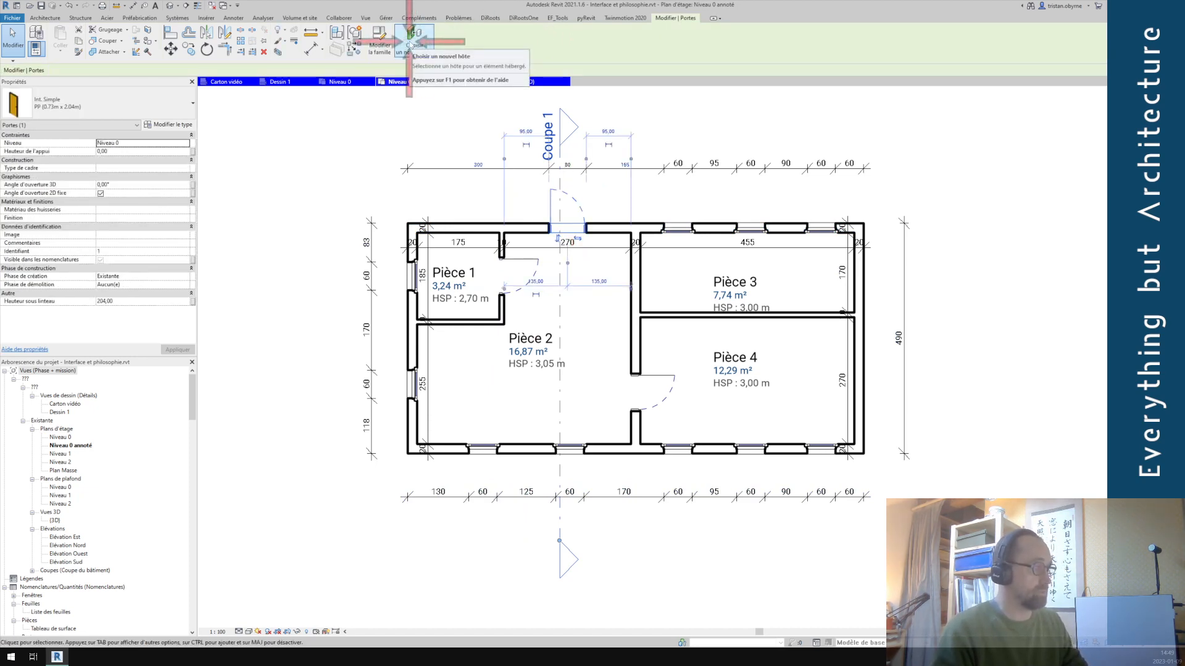
Try to rehost the entrance door onto the wall between Pièce 2 and Pièce 3.
left_click(409, 45)
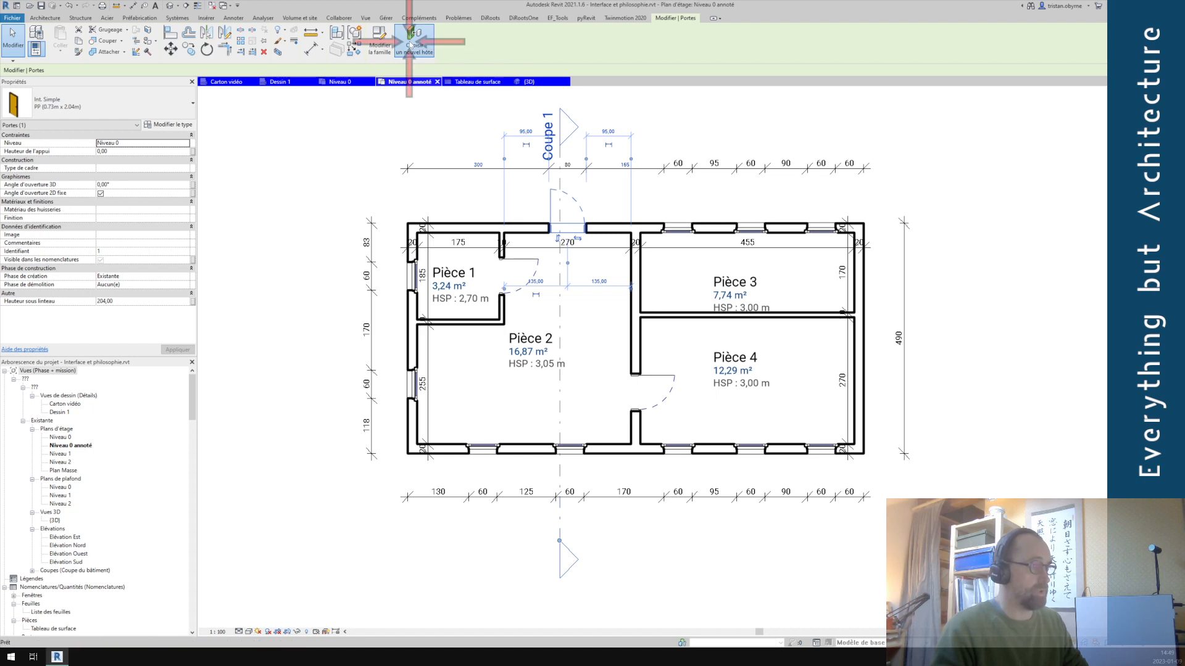
left_click(635, 275)
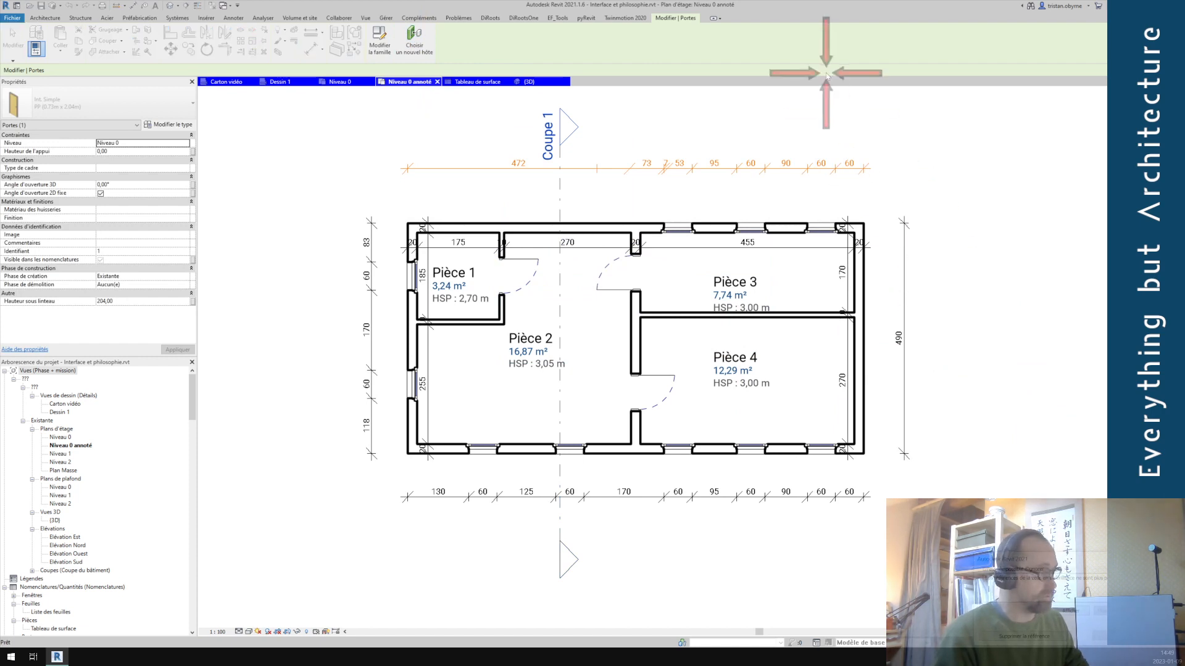
left_click(1034, 450)
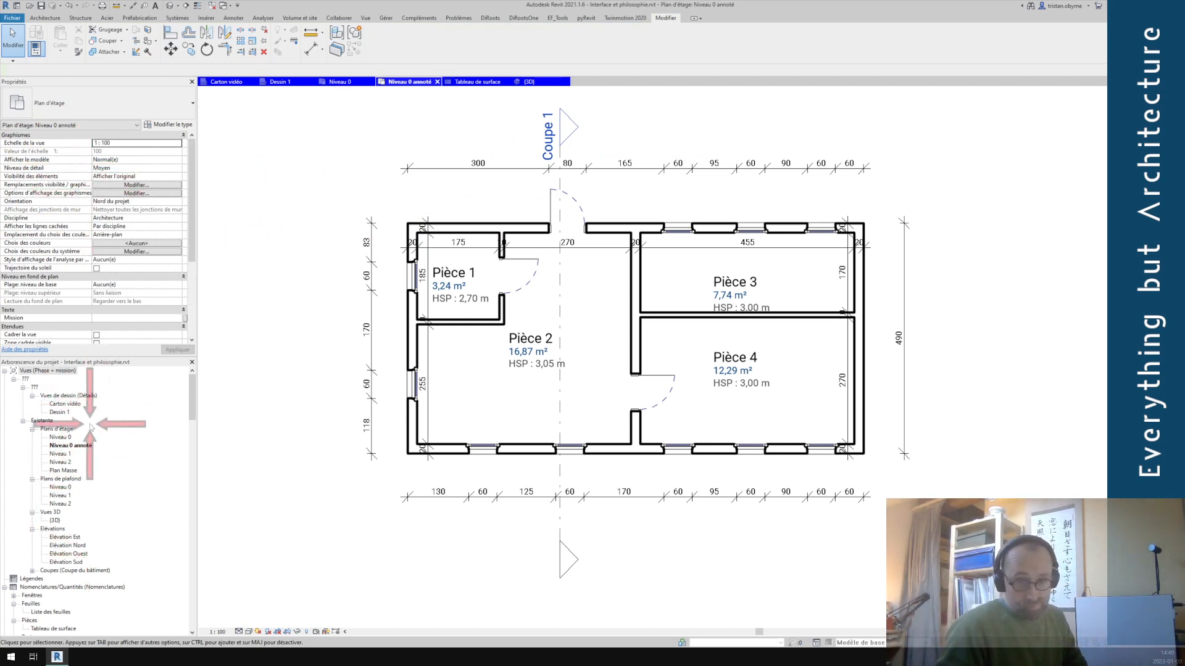
scroll(36, 387, "down", 3)
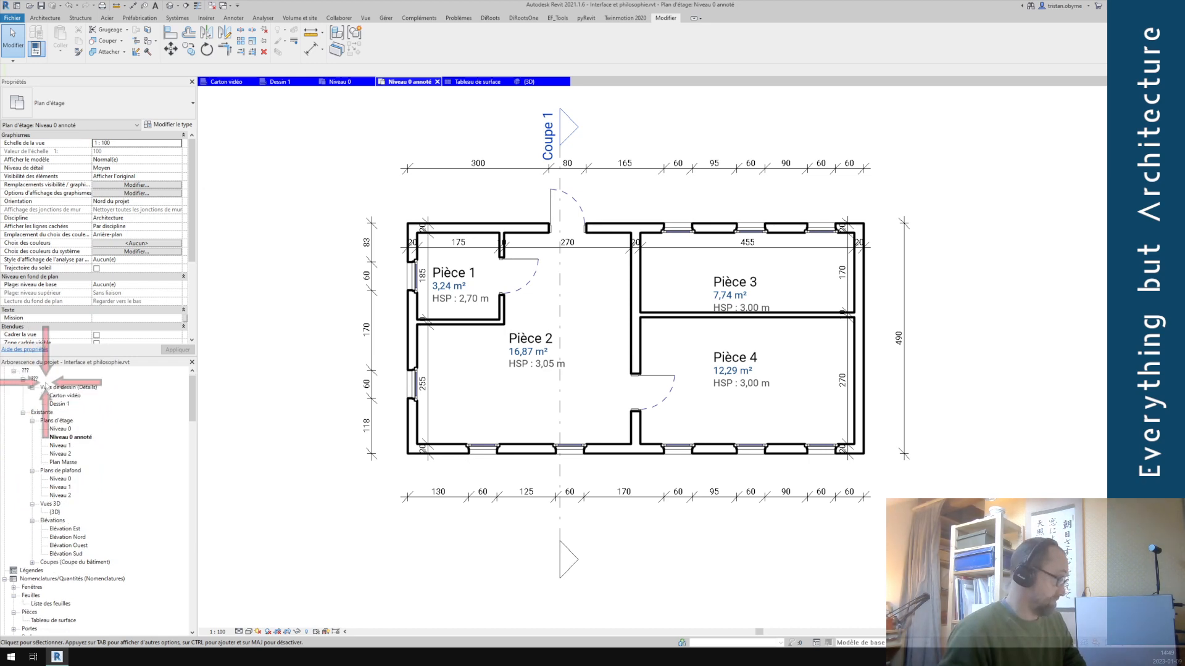
scroll(42, 393, "up", 3)
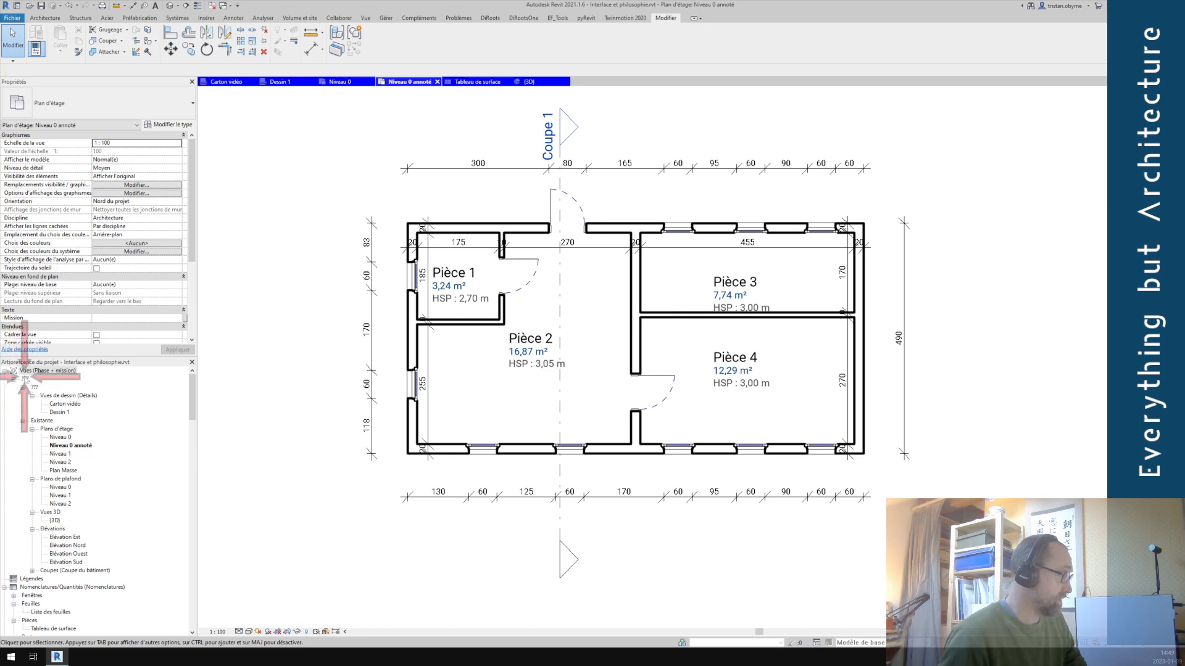
Set the project browser's view organization to the "tout" scheme and expand the floor plans (Plans d'étage).
right_click(27, 374)
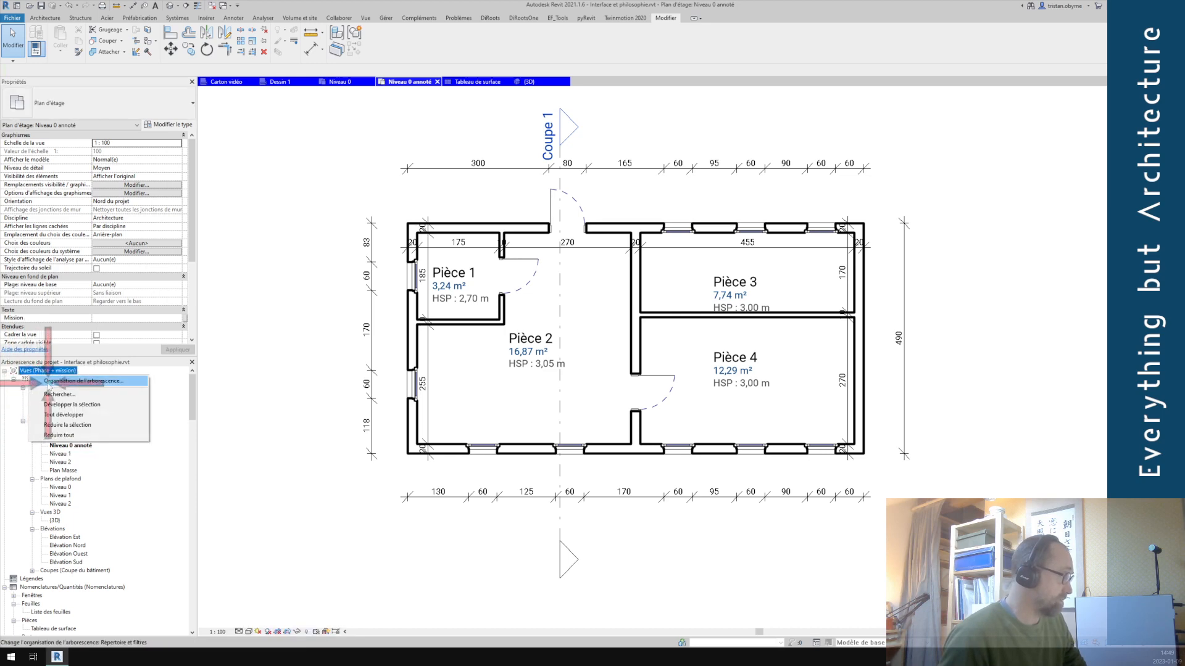
left_click(49, 383)
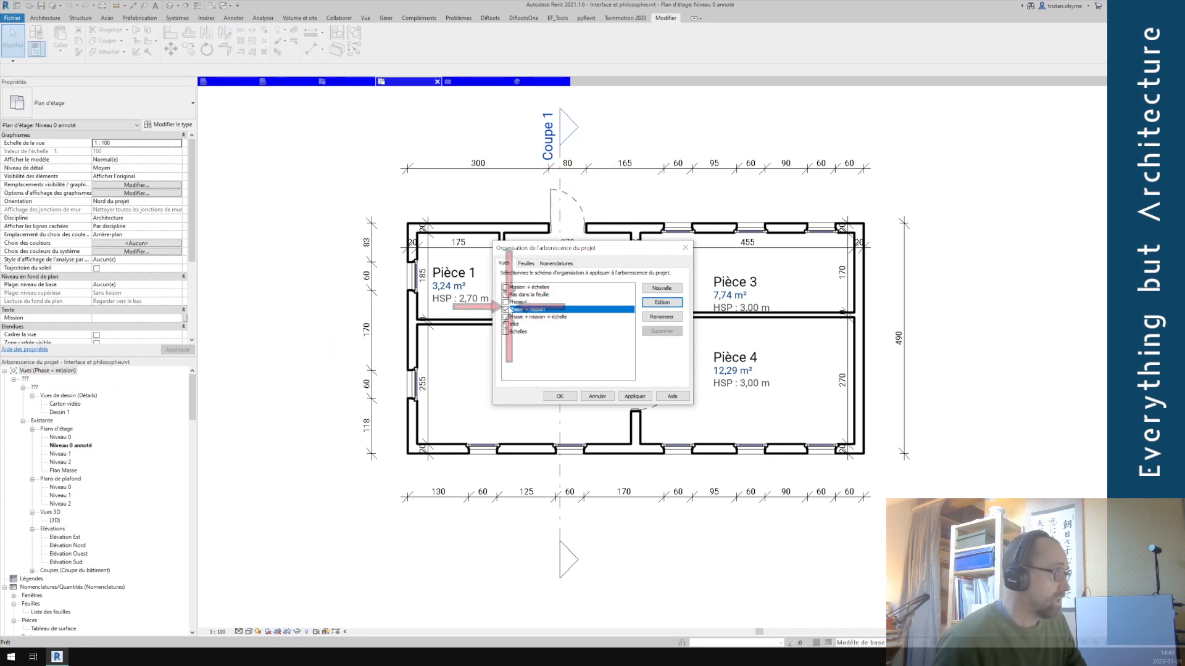
left_click(505, 324)
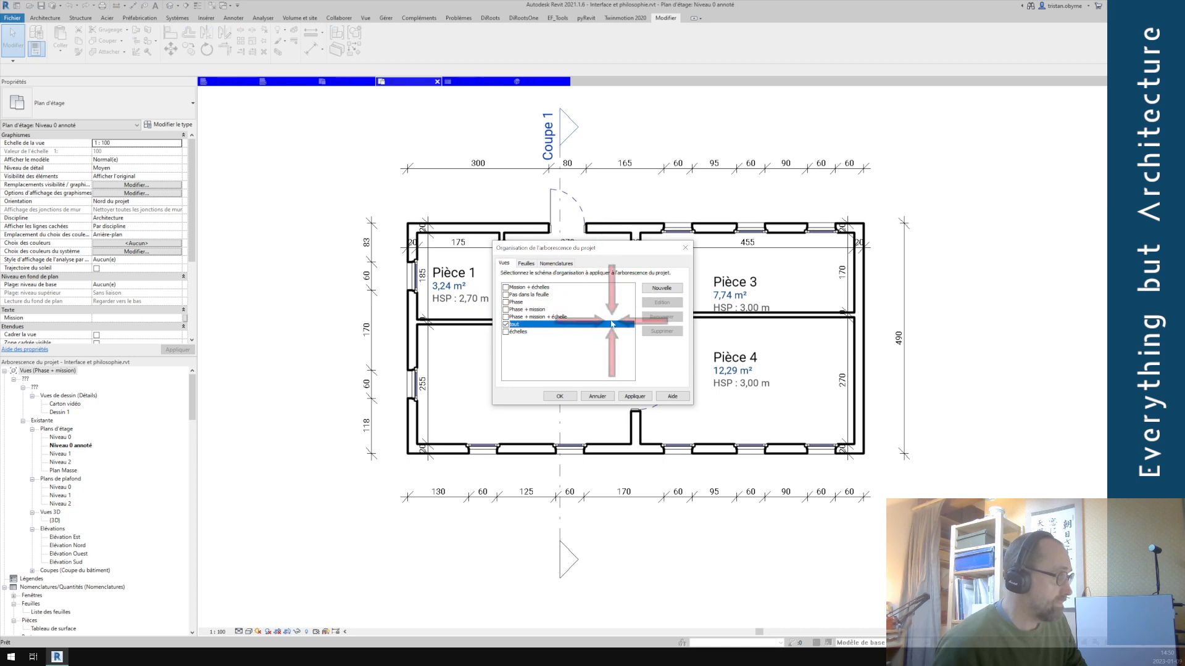
left_click(559, 397)
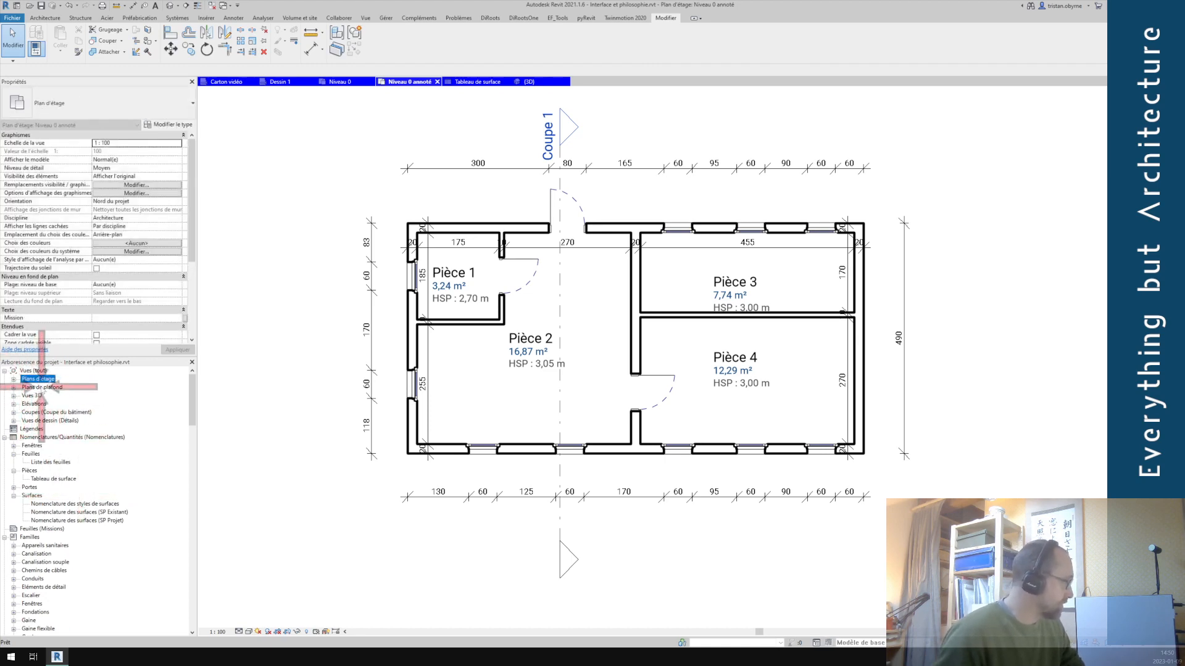
left_click(14, 378)
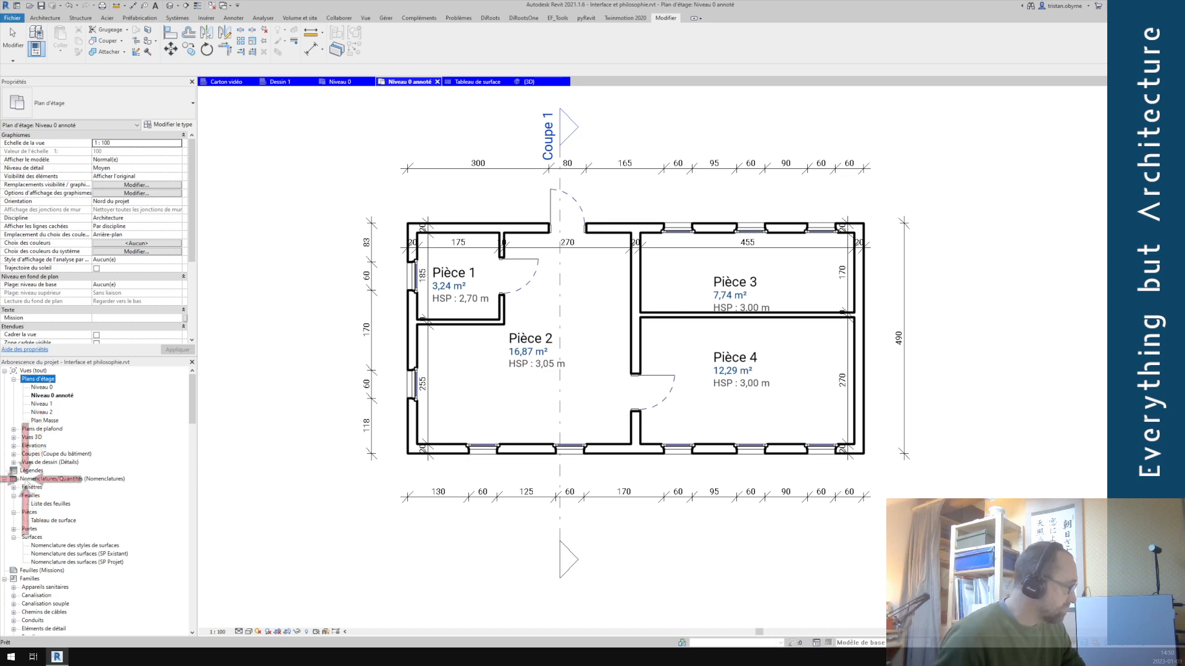
Examine the Nomenclatures/Quantités category with its Tableau de surface, and look at the commands for creating a new schedule.
left_click(61, 479)
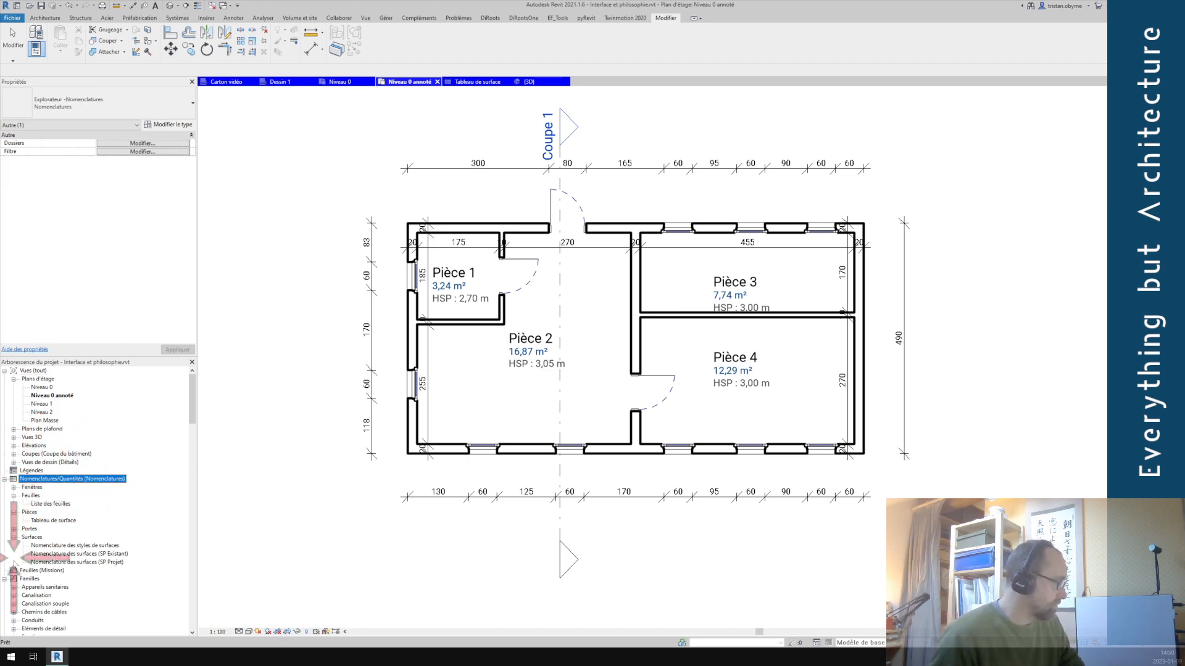
left_click(52, 521)
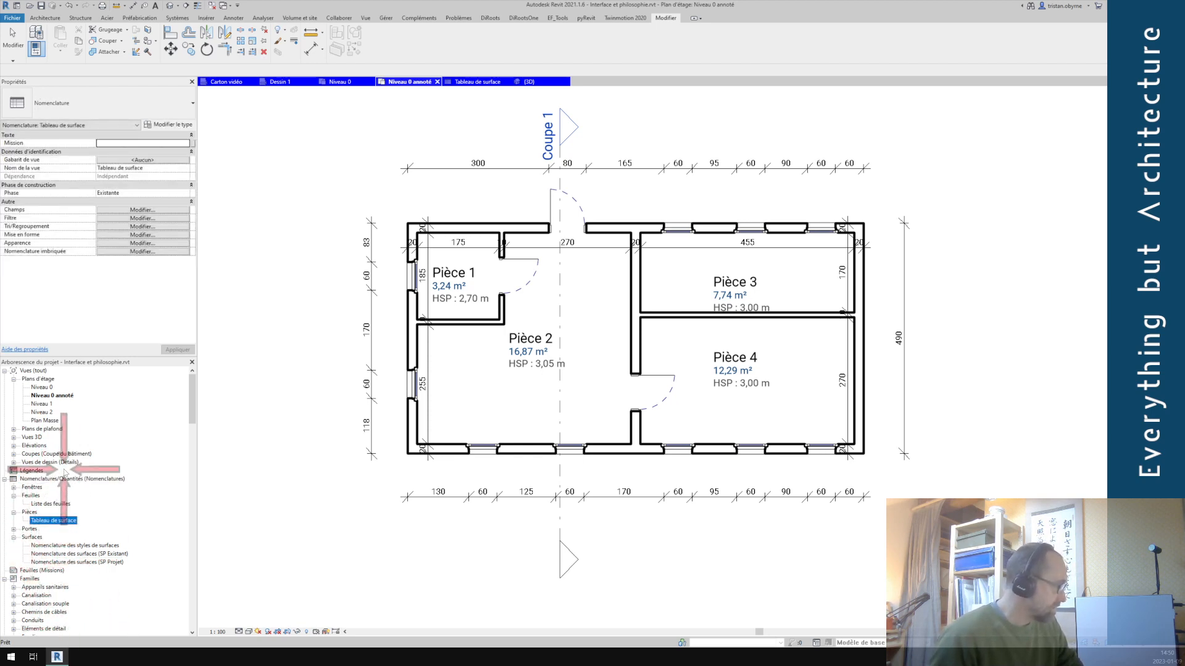
right_click(62, 480)
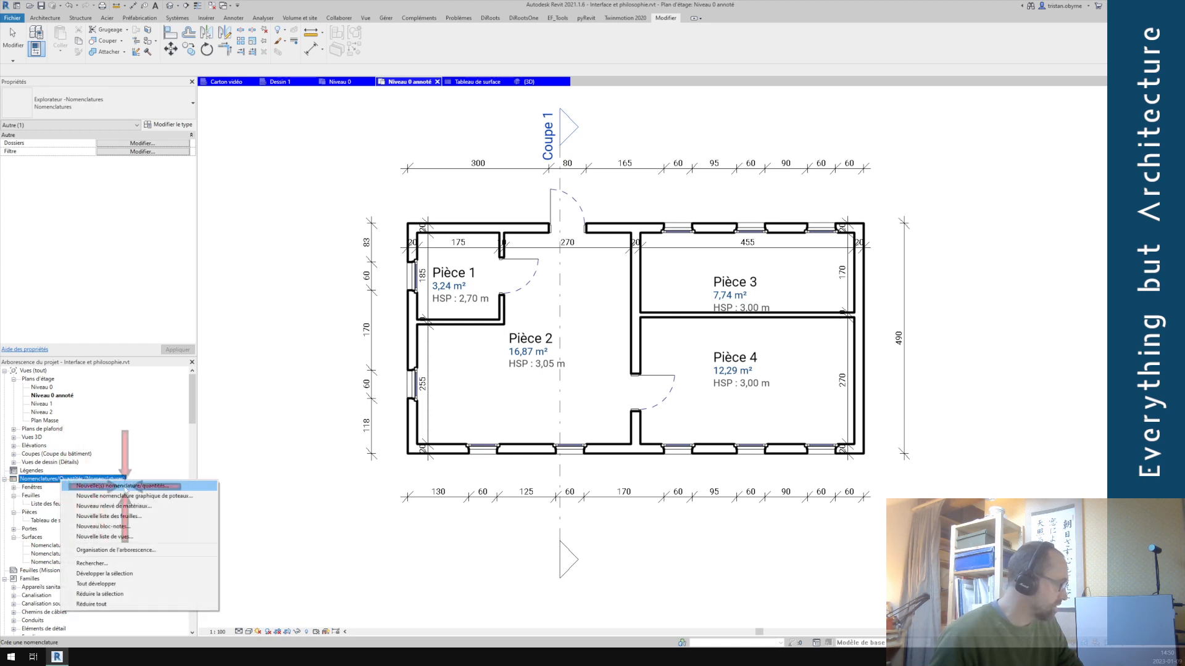
left_click(125, 485)
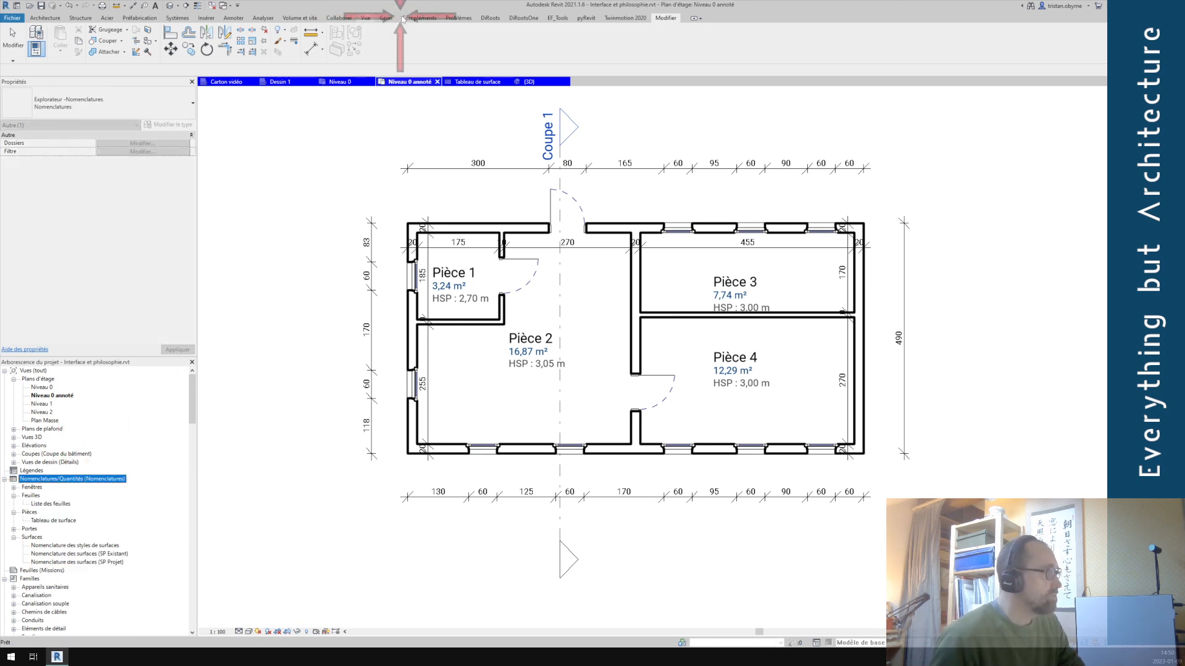
left_click(632, 46)
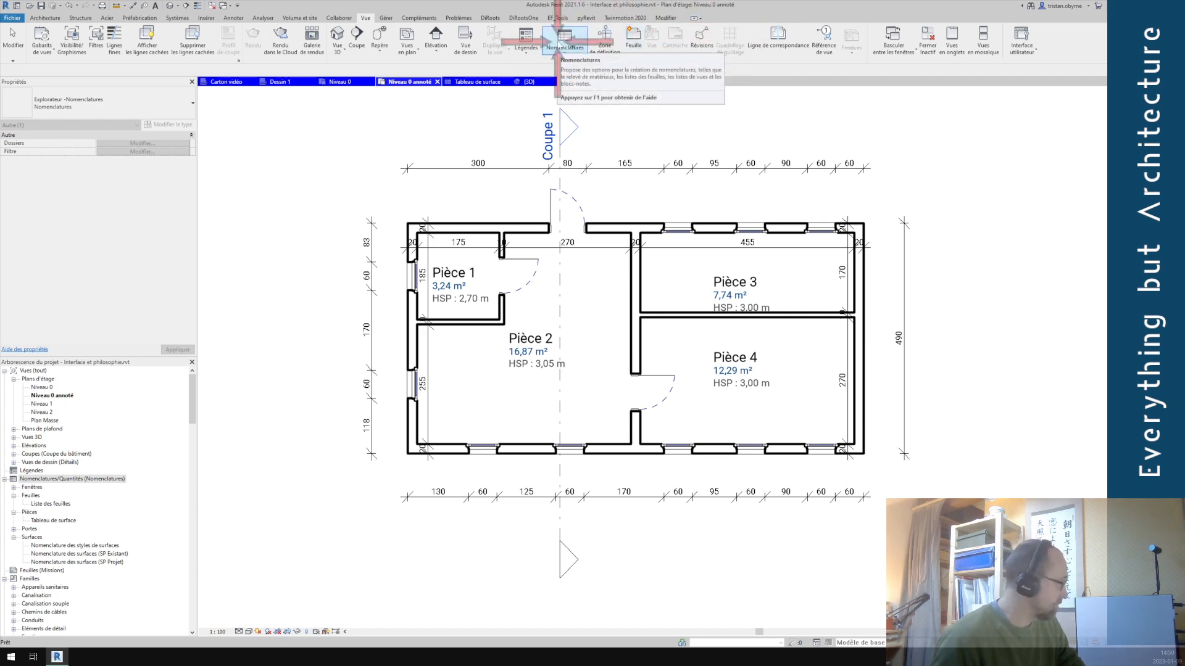
Look through the Familles categories in the project browser, collapsing Motif and expanding Portes down to the entrance door type PE (100 x 202).
scroll(106, 450, "down", 1)
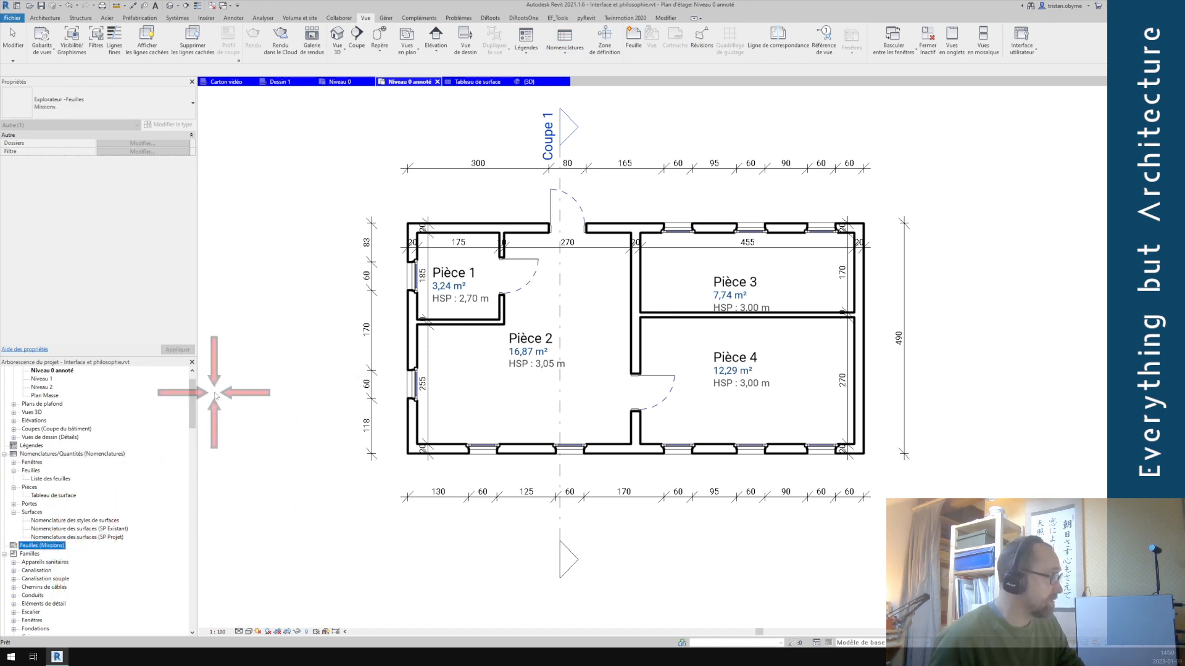
scroll(53, 404, "down", 1)
scroll(53, 404, "down", 6)
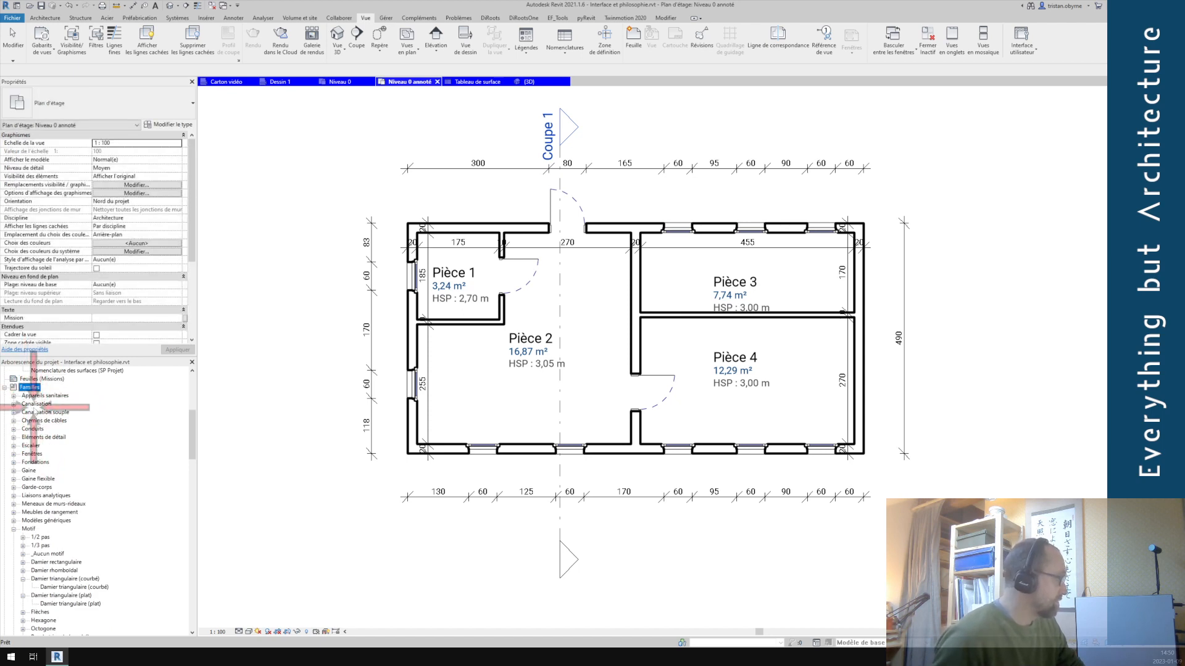
left_click(13, 528)
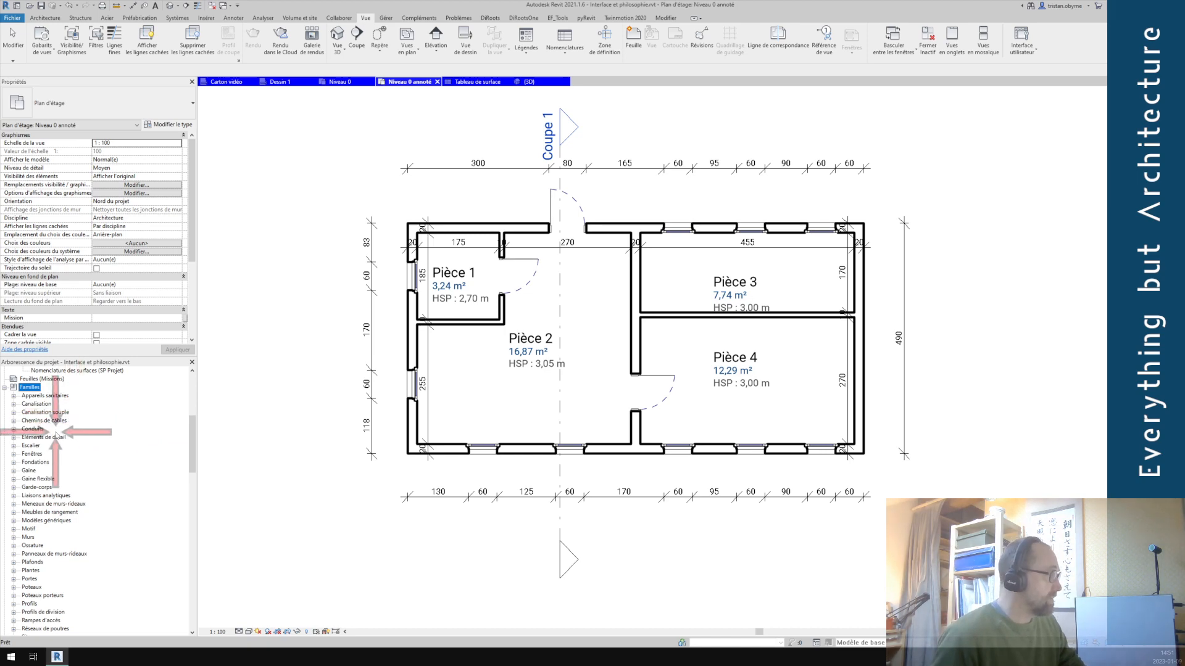
scroll(60, 443, "up", 2)
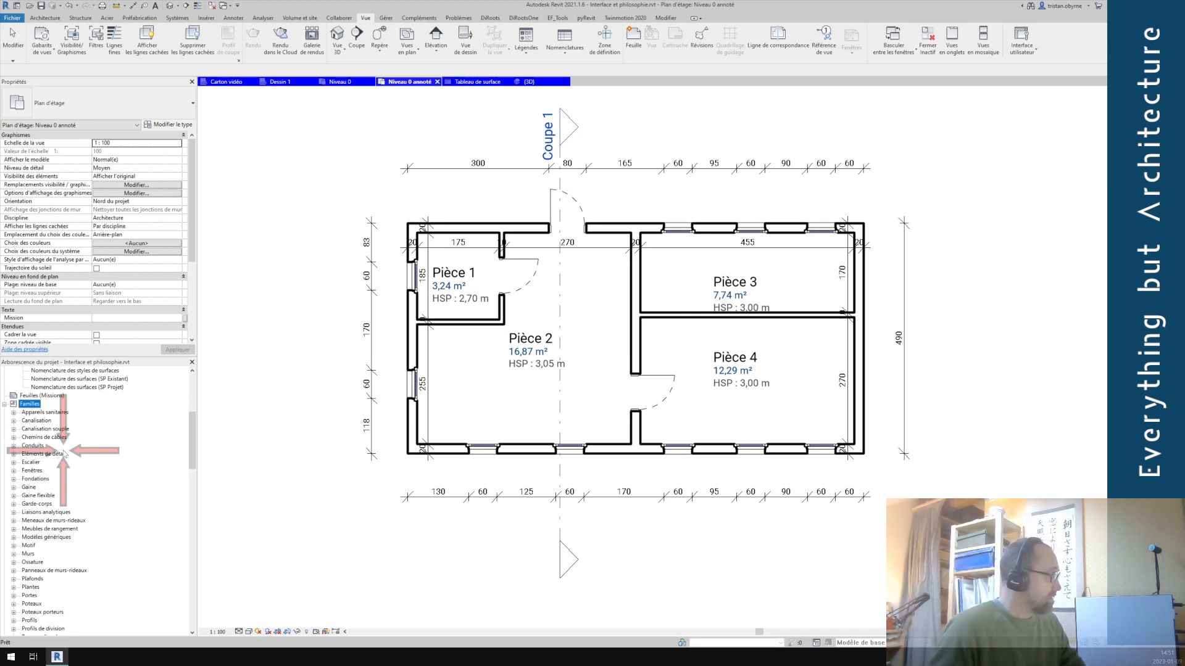
scroll(37, 494, "down", 2)
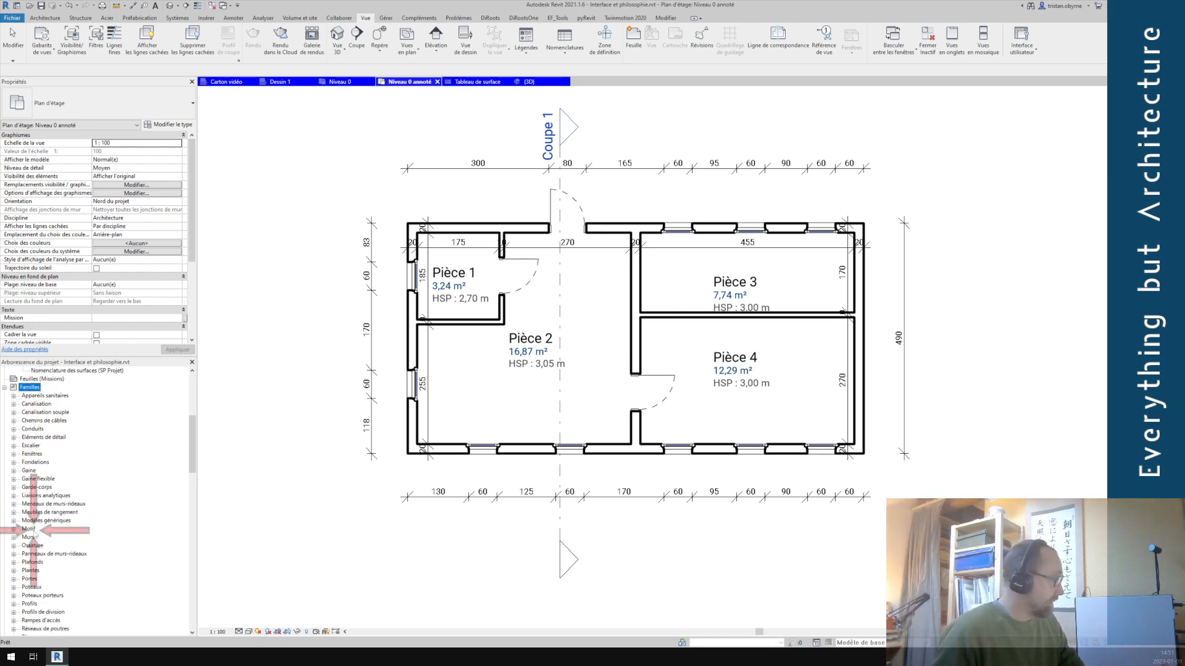
scroll(25, 512, "down", 2)
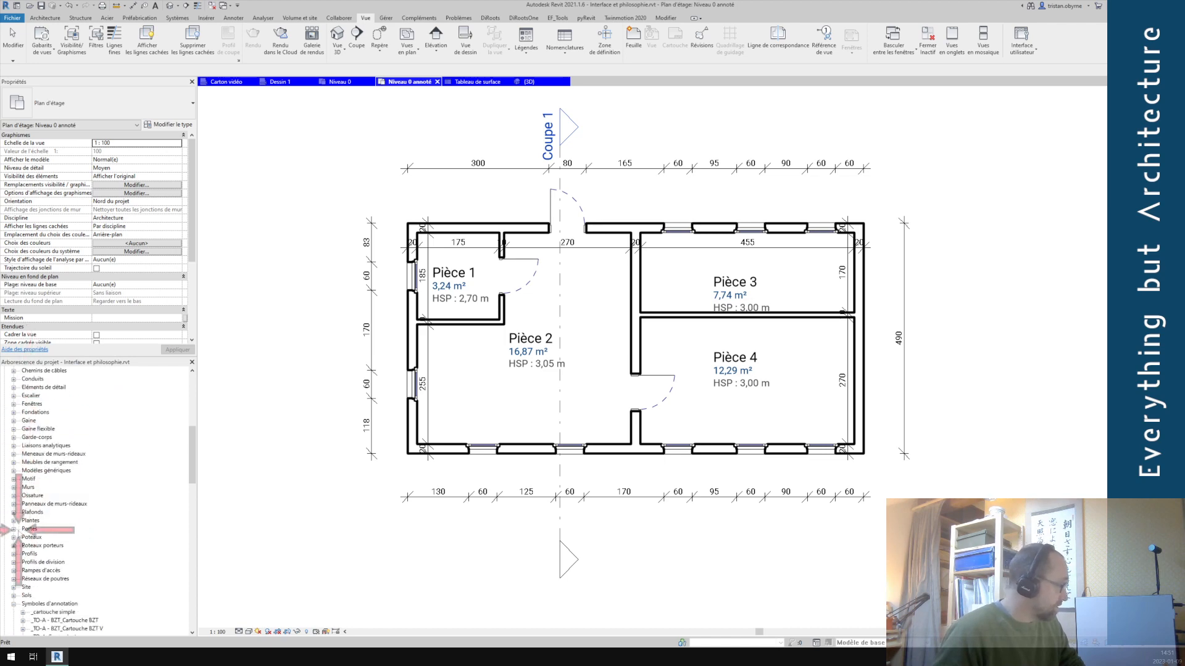
left_click(14, 528)
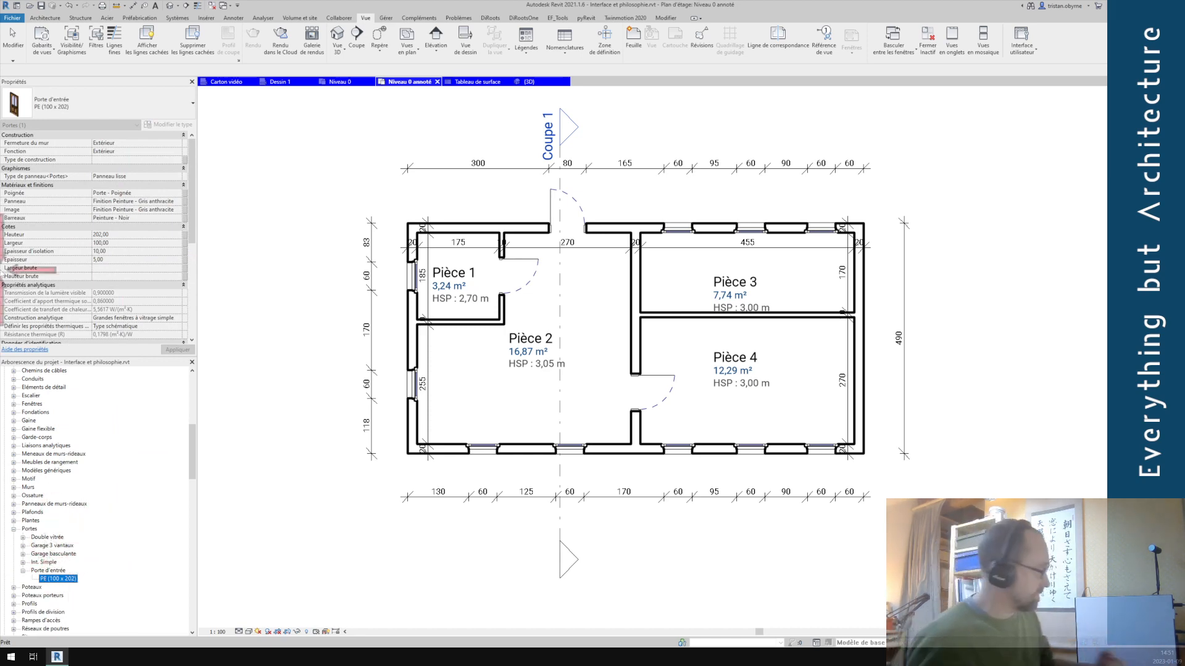
Look through the annotation symbol families, the expanded Groupes category and the Revit links, and return to the start of the project browser.
scroll(46, 537, "down", 3)
scroll(59, 513, "down", 10)
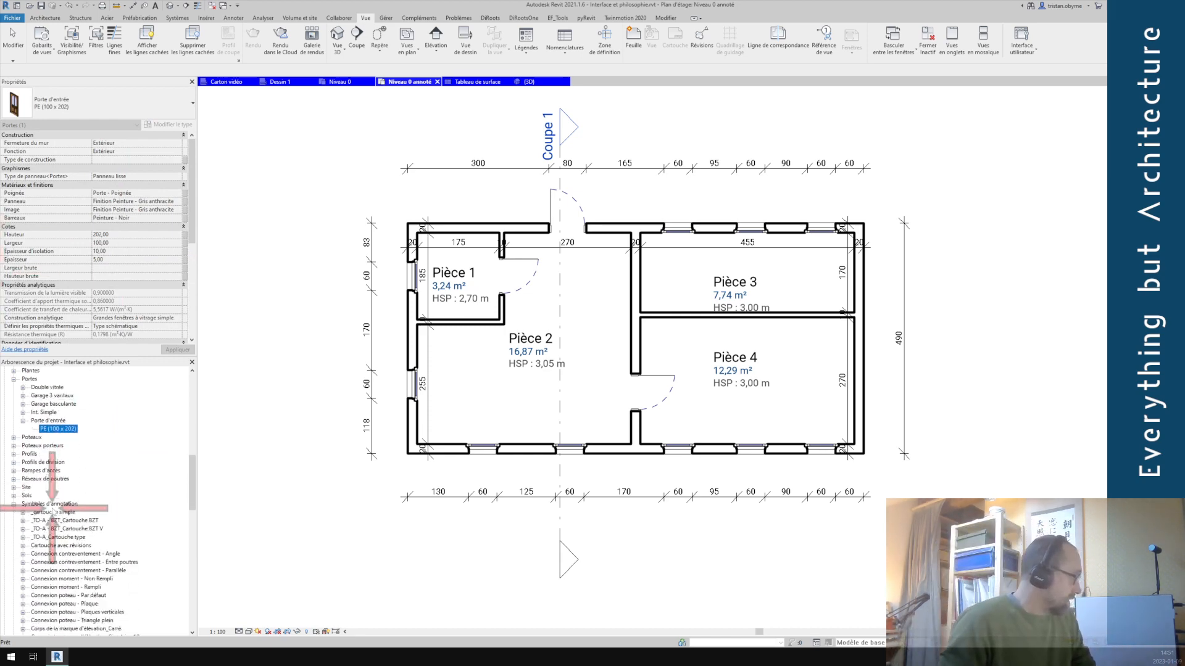
scroll(49, 503, "down", 15)
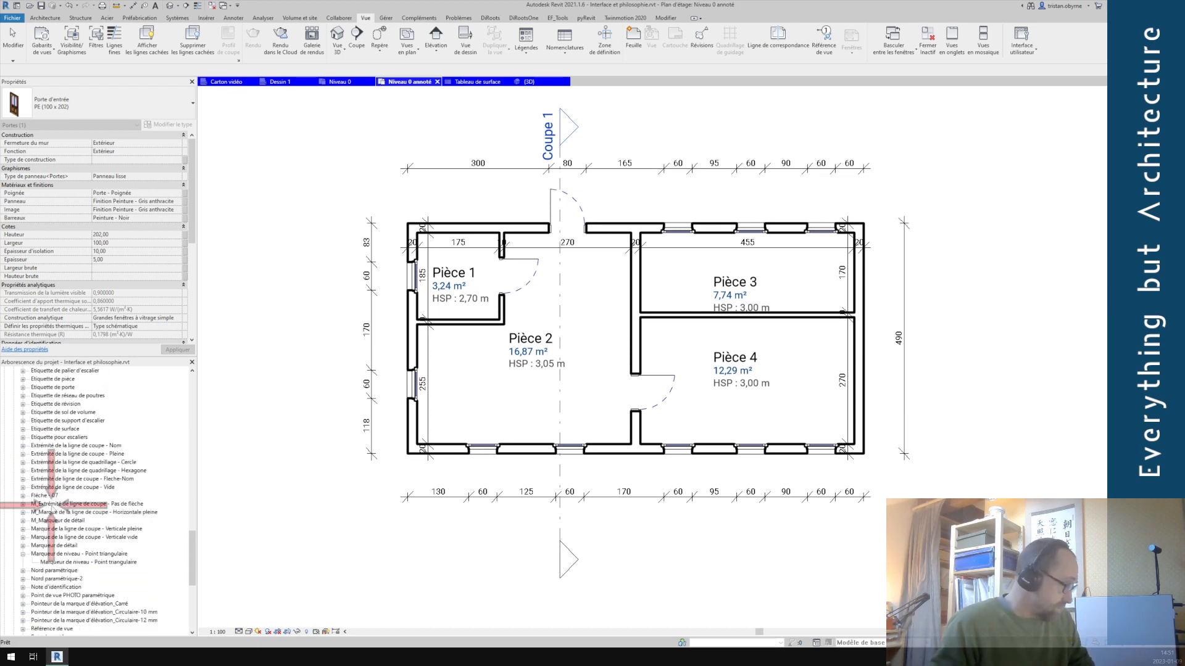
scroll(49, 496, "down", 5)
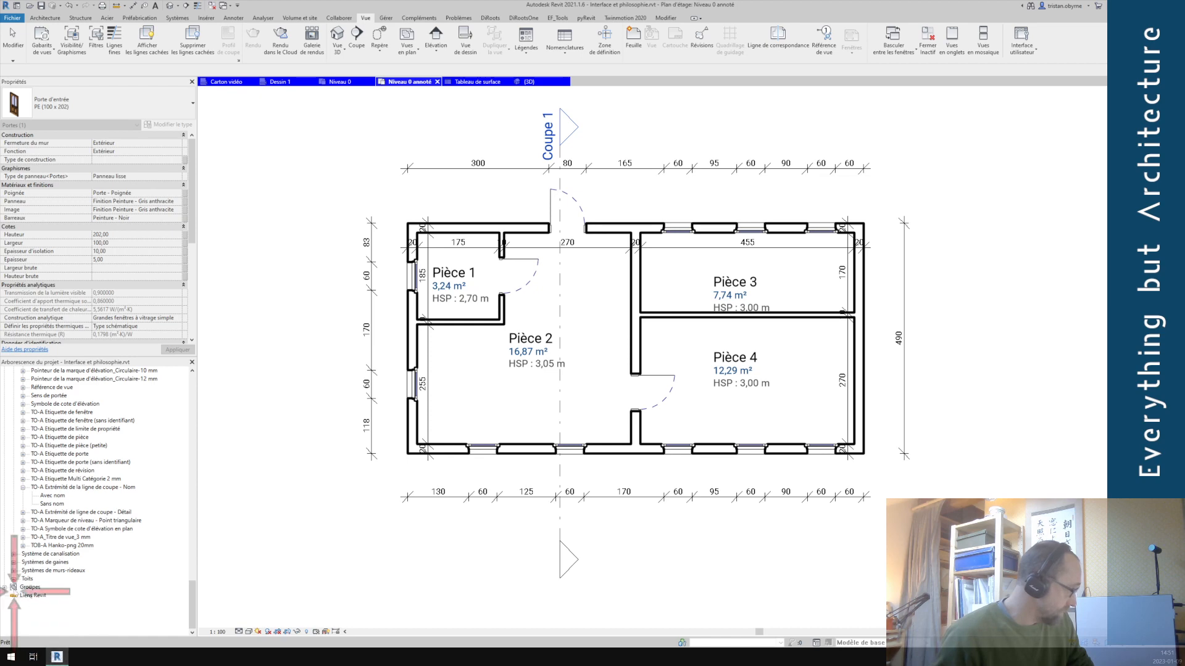
left_click(28, 587)
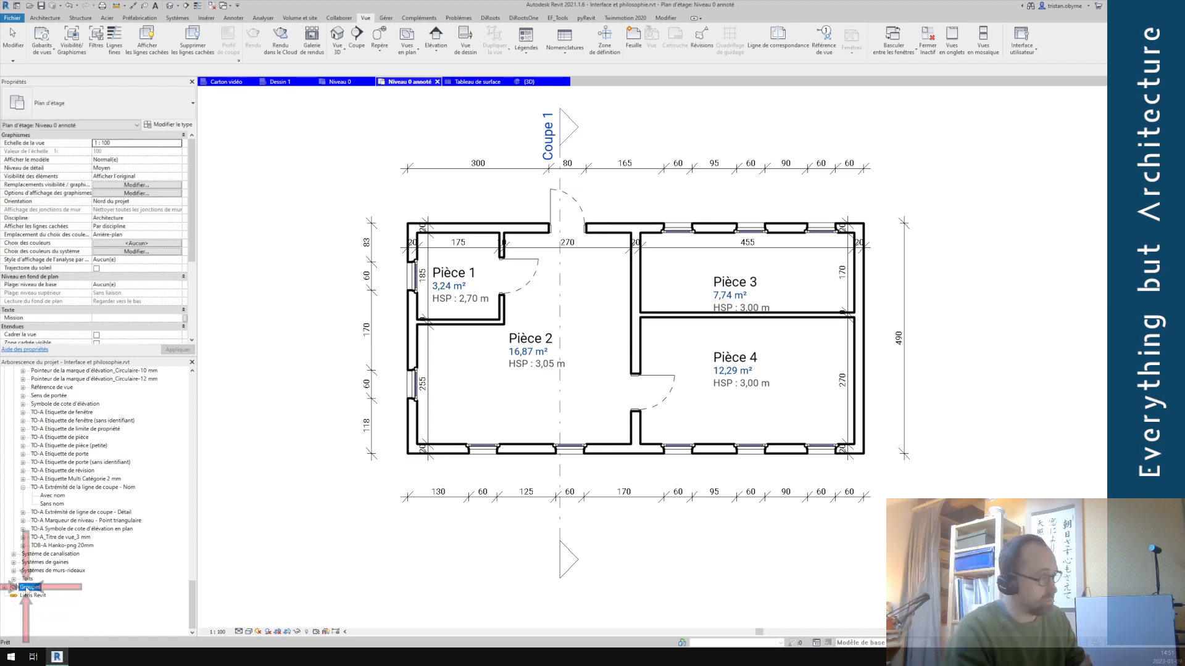
left_click(5, 587)
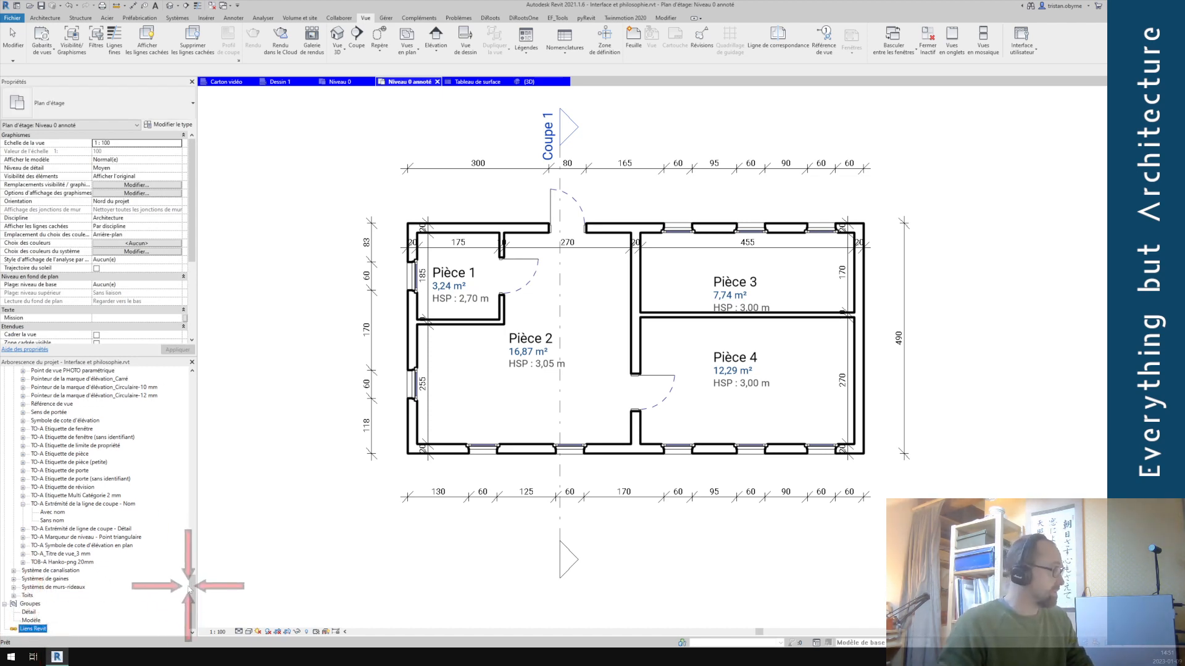
left_click_drag(195, 591, 193, 345)
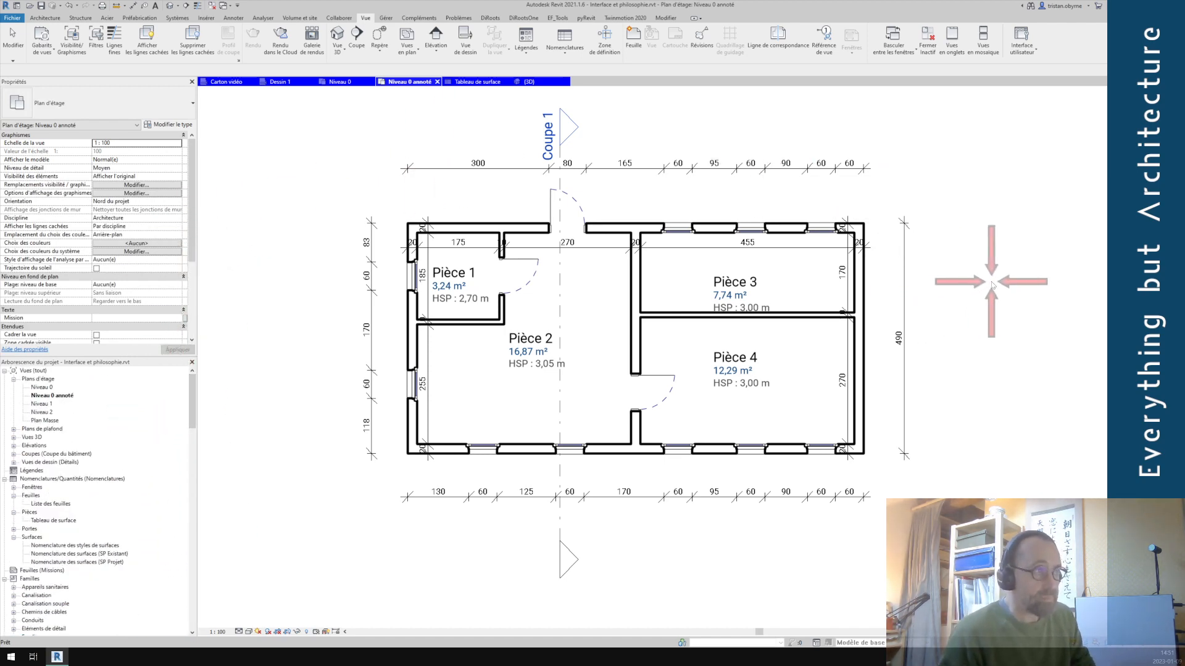